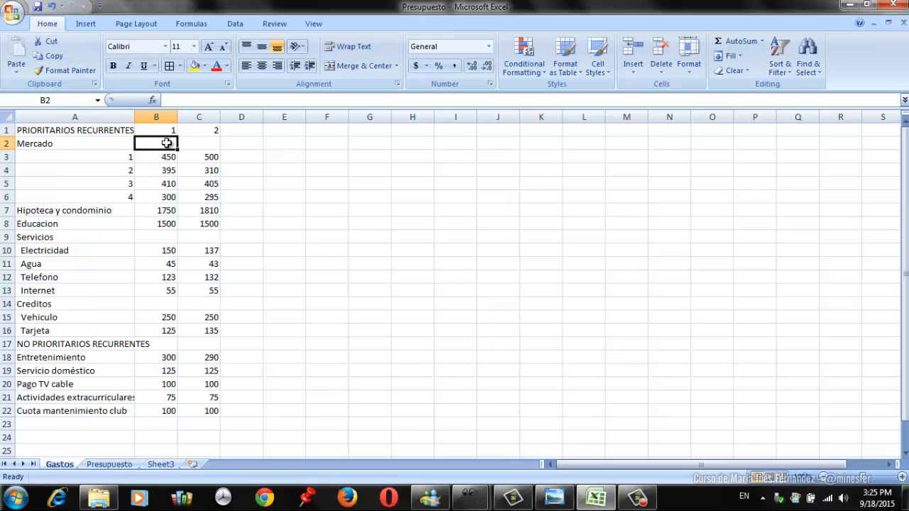
- Total the four weekly Mercado amounts for month 1 in B2 with =SUM(B3:B6)
{"action": "type", "text": "=sum("}
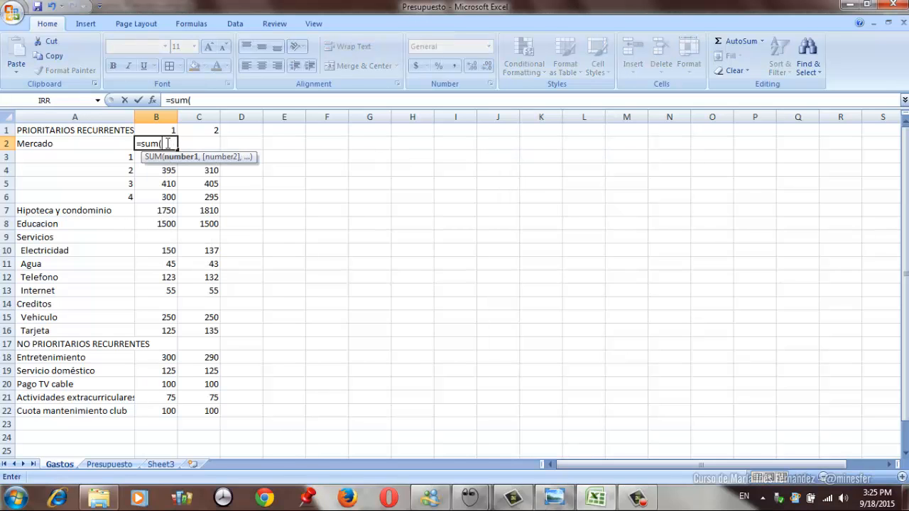
{"action": "left_click_drag", "start_coordinate": [168, 157], "coordinate": [168, 197]}
{"action": "type", "text": ")"}
{"action": "key", "text": "Return"}
- Copy the Mercado total formula from B2 into C2 for month 2
{"action": "left_click", "coordinate": [166, 144]}
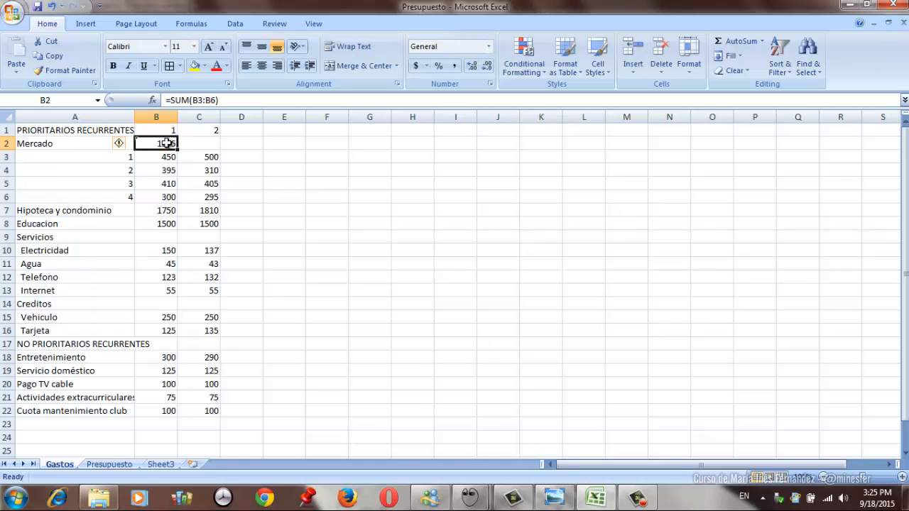
{"action": "left_click", "coordinate": [50, 56]}
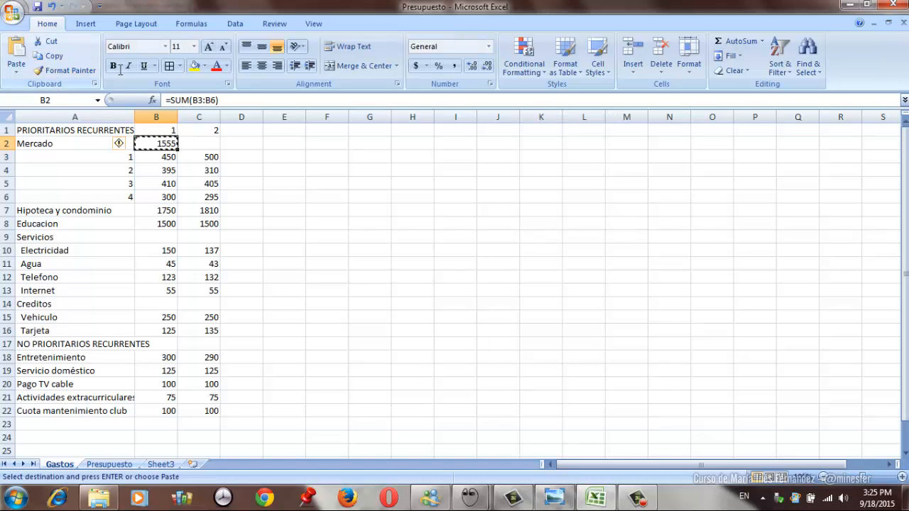
{"action": "left_click", "coordinate": [197, 143]}
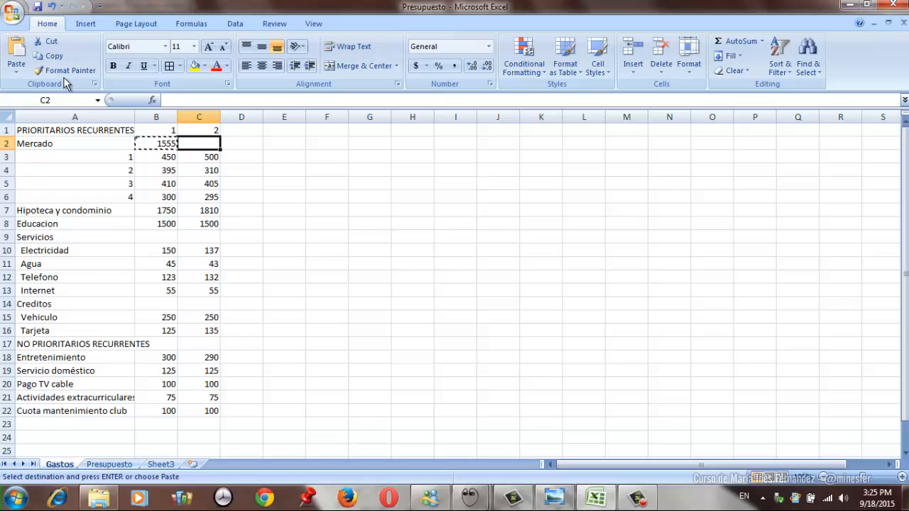
{"action": "left_click", "coordinate": [18, 53]}
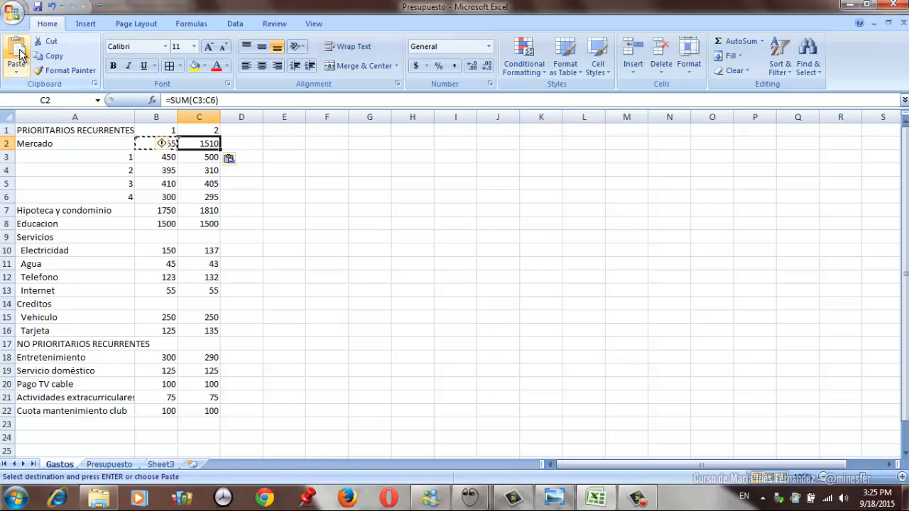
- Total the month 1 Servicios items, from Electricidad to Internet, in B9 with =SUM(B10:B13)
{"action": "left_click", "coordinate": [166, 236]}
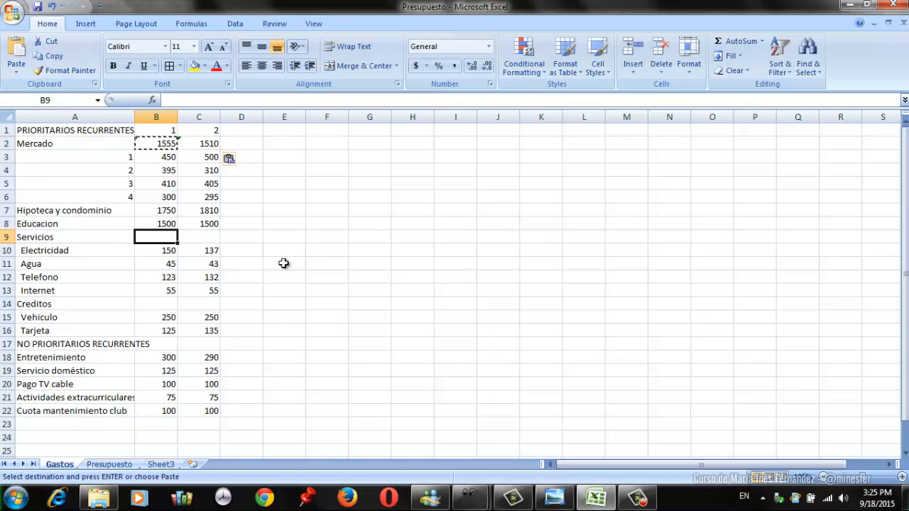
{"action": "type", "text": "=sum("}
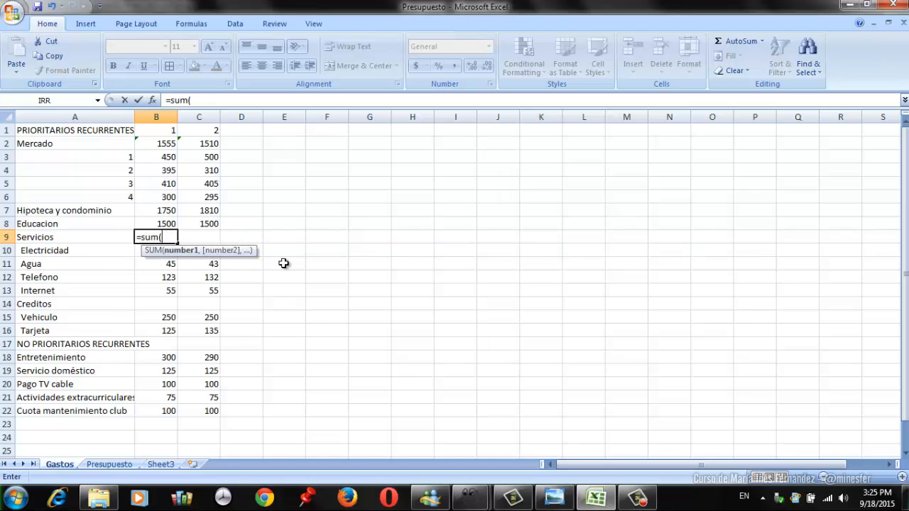
{"action": "key", "text": "Down"}
{"action": "key", "text": "shift+Down"}
{"action": "key", "text": "shift+Down"}
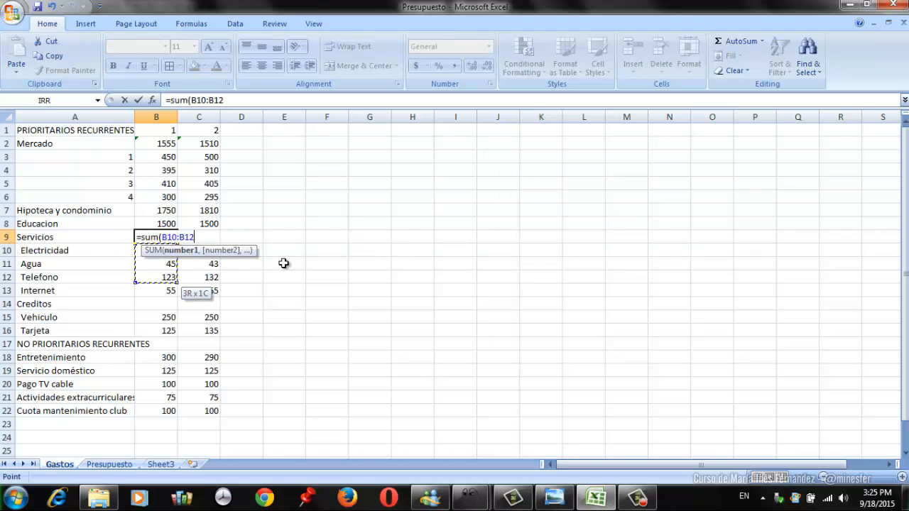
{"action": "key", "text": "shift+Down"}
{"action": "type", "text": ")"}
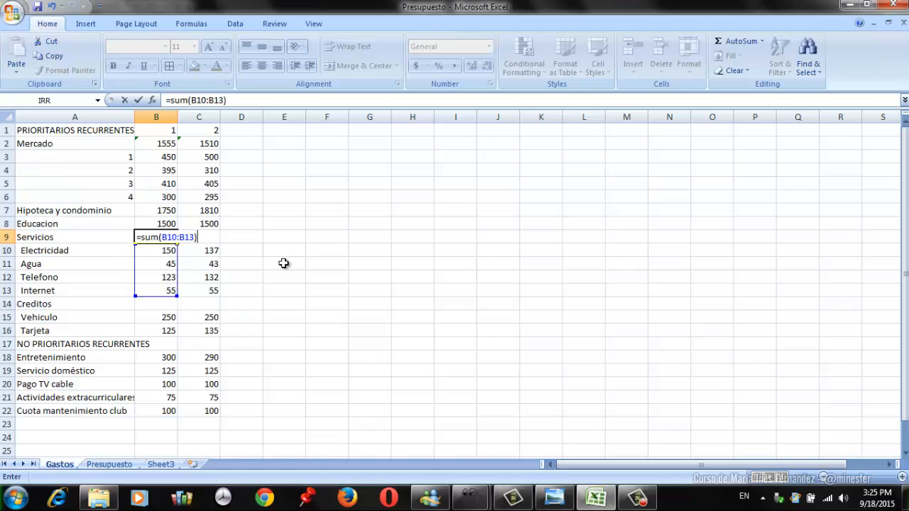
{"action": "key", "text": "Return"}
- Copy the Servicios total formula from B9 into C9 for month 2
{"action": "key", "text": "Up"}
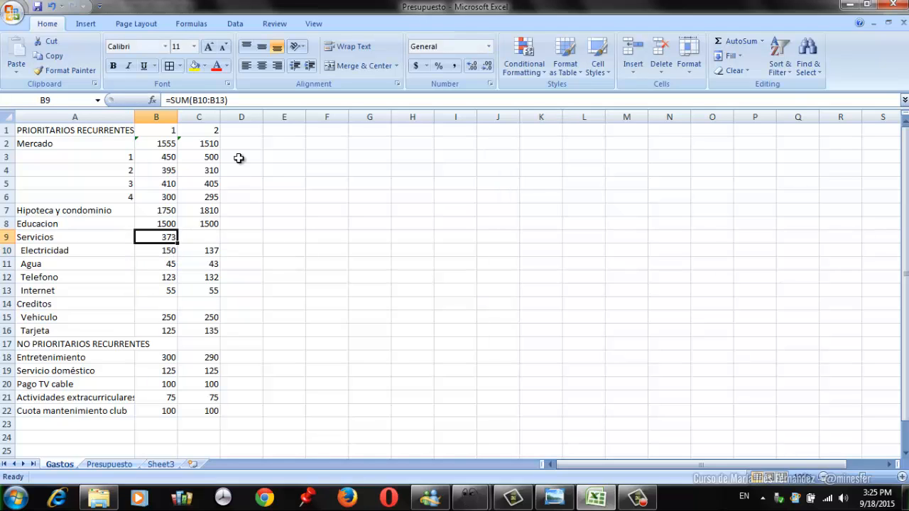
{"action": "left_click", "coordinate": [49, 56]}
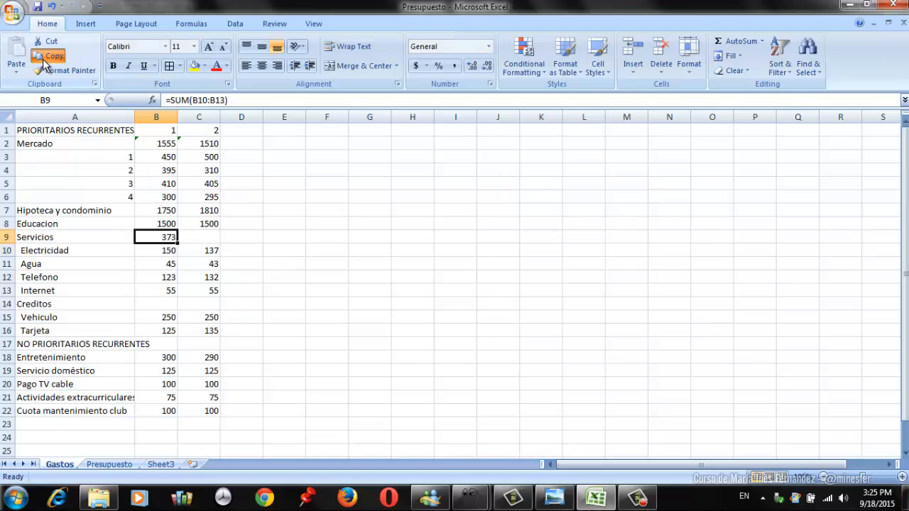
{"action": "left_click", "coordinate": [207, 235]}
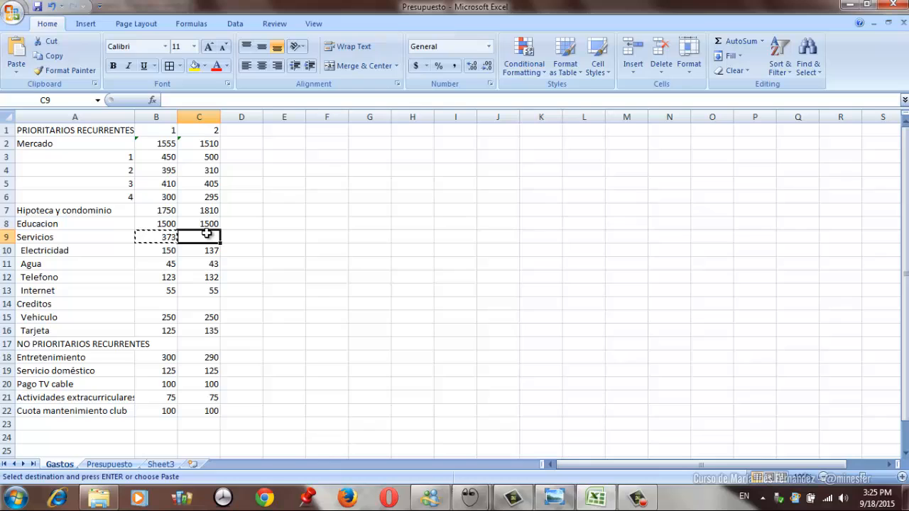
{"action": "left_click", "coordinate": [16, 49]}
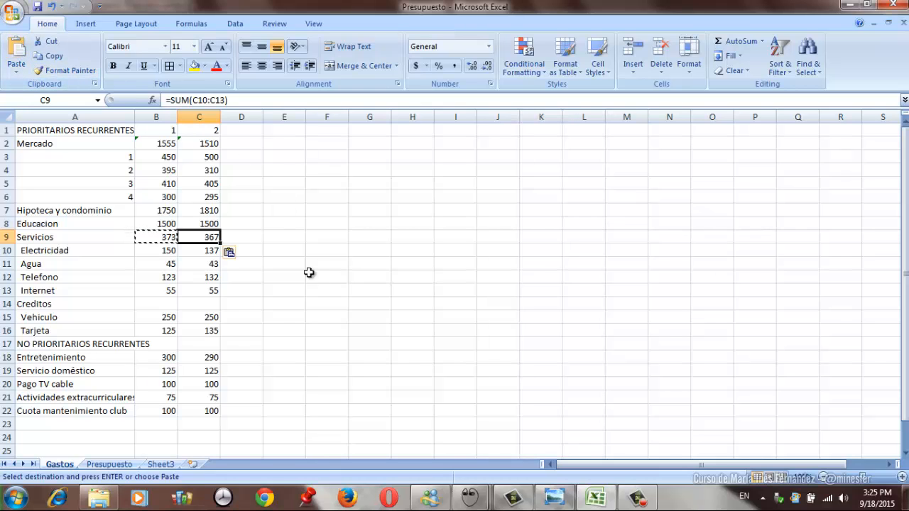
- Add the month 1 Vehiculo and Tarjeta amounts in the Creditos cell B14 with =B15+B16
{"action": "left_click", "coordinate": [171, 307]}
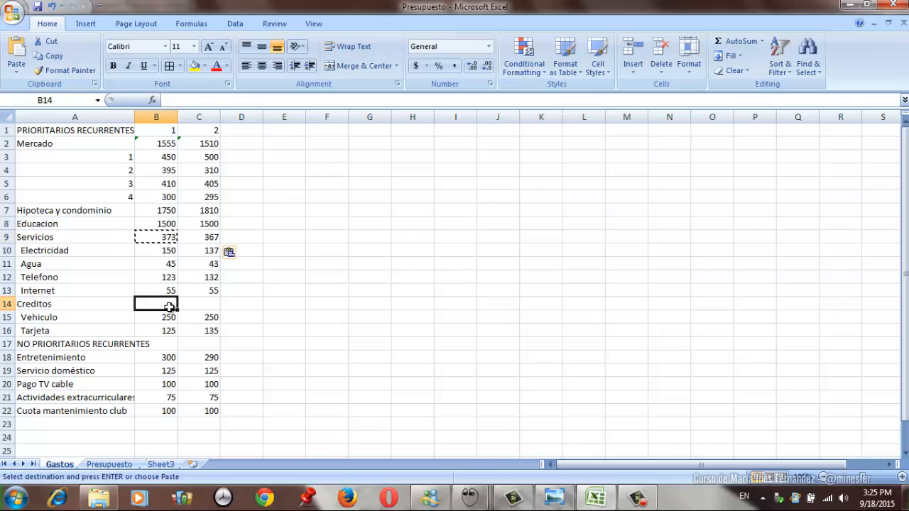
{"action": "type", "text": "="}
{"action": "key", "text": "Down"}
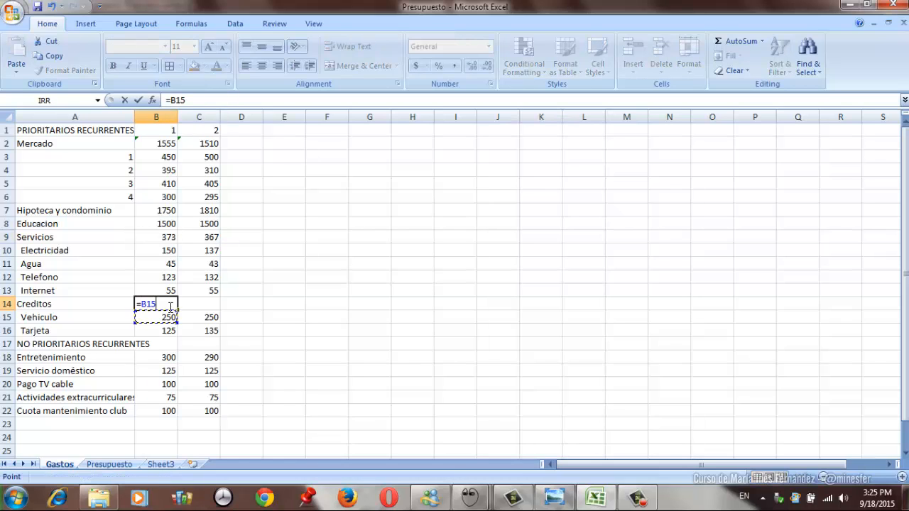
{"action": "type", "text": "+"}
{"action": "key", "text": "Down"}
{"action": "key", "text": "Down"}
{"action": "key", "text": "Return"}
- Copy the Creditos formula from B14 into C14 for month 2
{"action": "key", "text": "Up"}
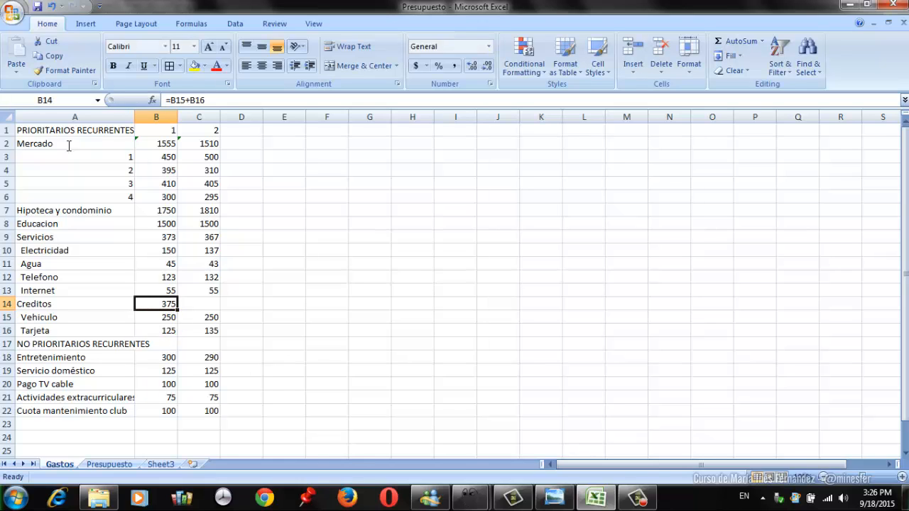
{"action": "left_click", "coordinate": [50, 56]}
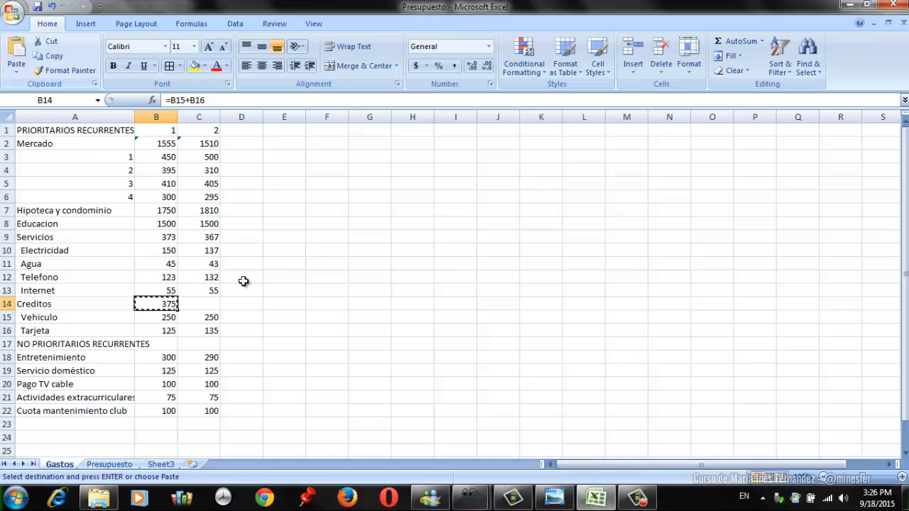
{"action": "left_click", "coordinate": [202, 302]}
{"action": "left_click", "coordinate": [17, 54]}
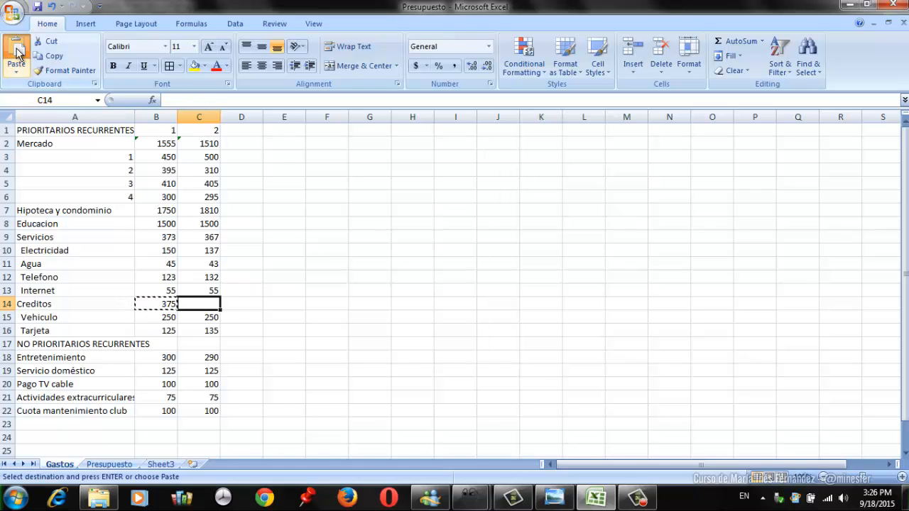
- Enter the column heading "Promedio" in D1
{"action": "left_click", "coordinate": [240, 132]}
{"action": "type", "text": "Promedio"}
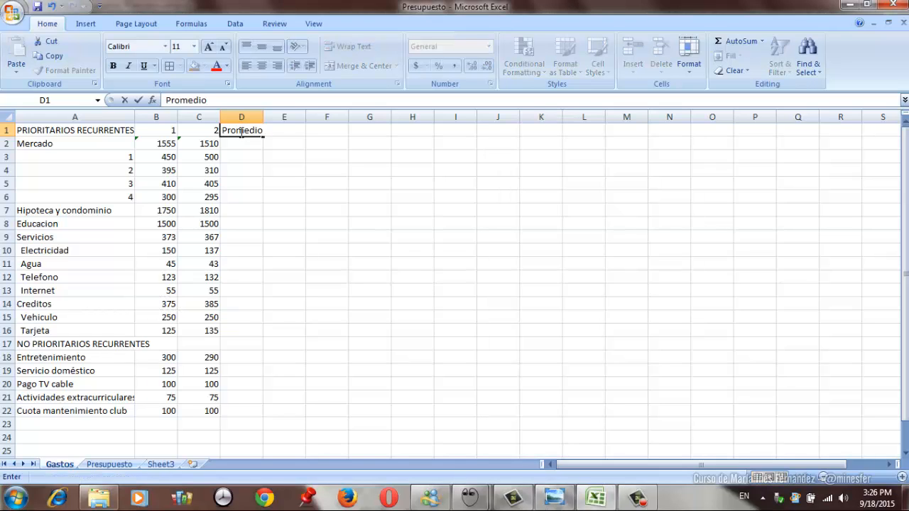
{"action": "key", "text": "Return"}
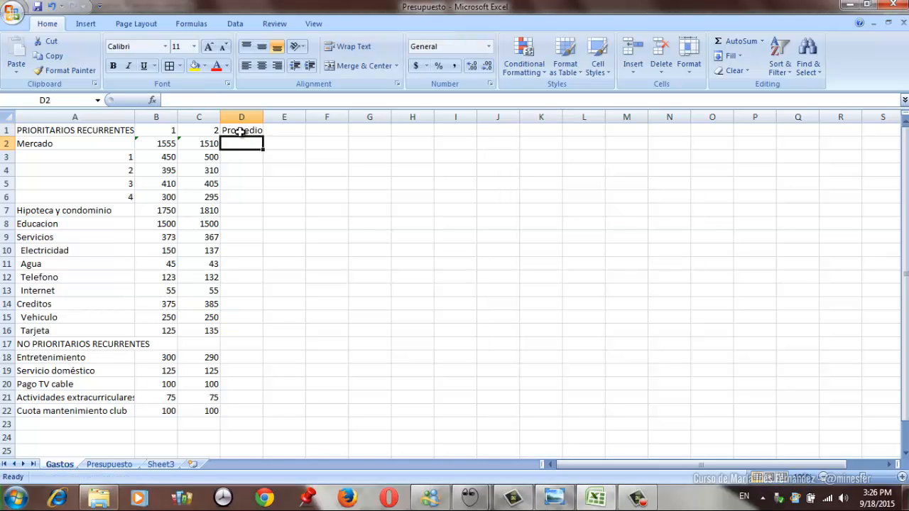
- Calculate the Mercado average of both months in D2 with =AVERAGE(B2:C2)
{"action": "type", "text": "="}
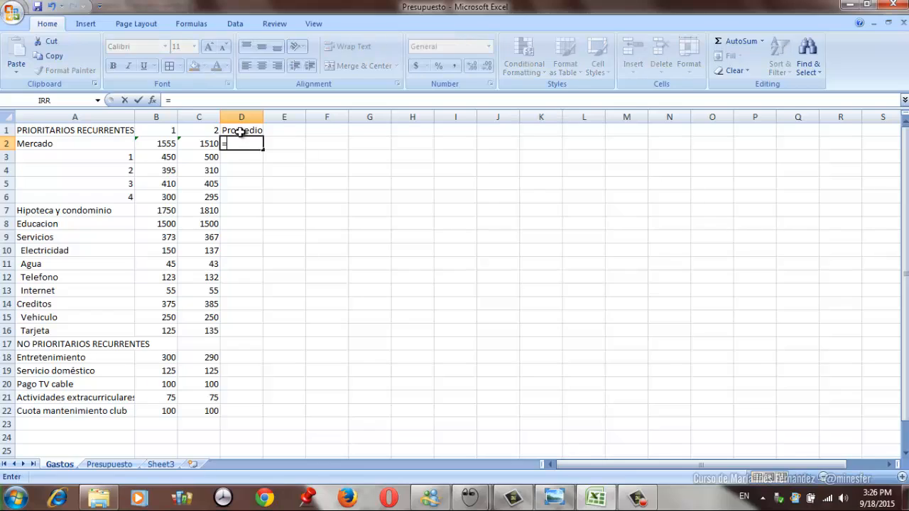
{"action": "type", "text": "av"}
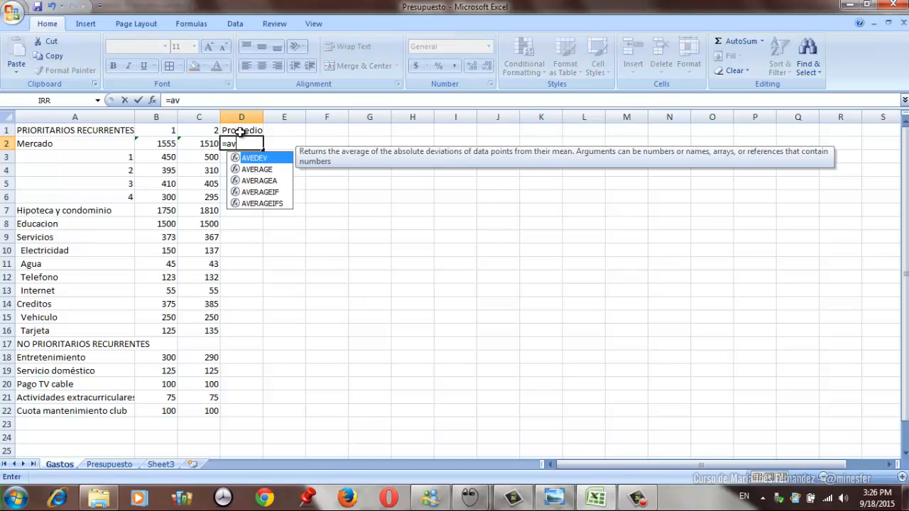
{"action": "type", "text": "erage"}
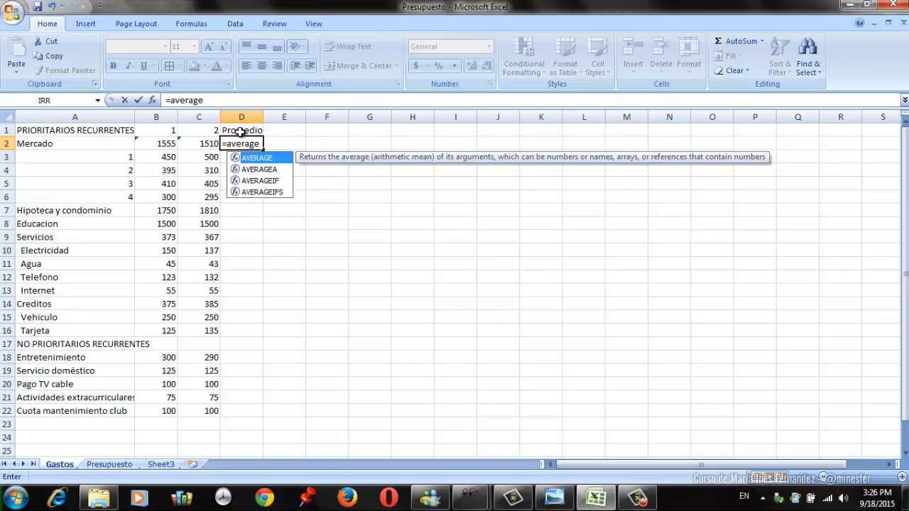
{"action": "type", "text": "("}
{"action": "key", "text": "Left"}
{"action": "key", "text": "shift+Left"}
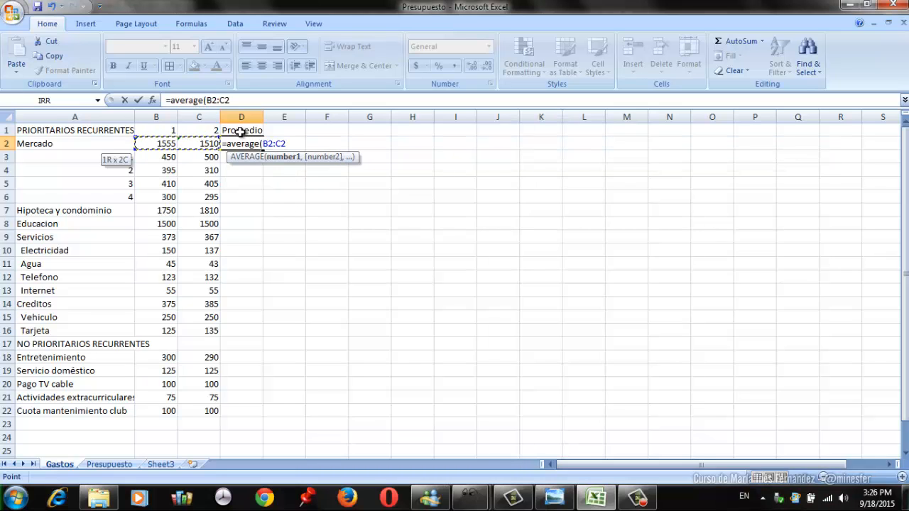
{"action": "type", "text": "("}
{"action": "type", "text": ")"}
{"action": "key", "text": "Return"}
- Copy the average formula from D2 to D7:D9 for Hipoteca y condominio, Educacion and Servicios
{"action": "key", "text": "Up"}
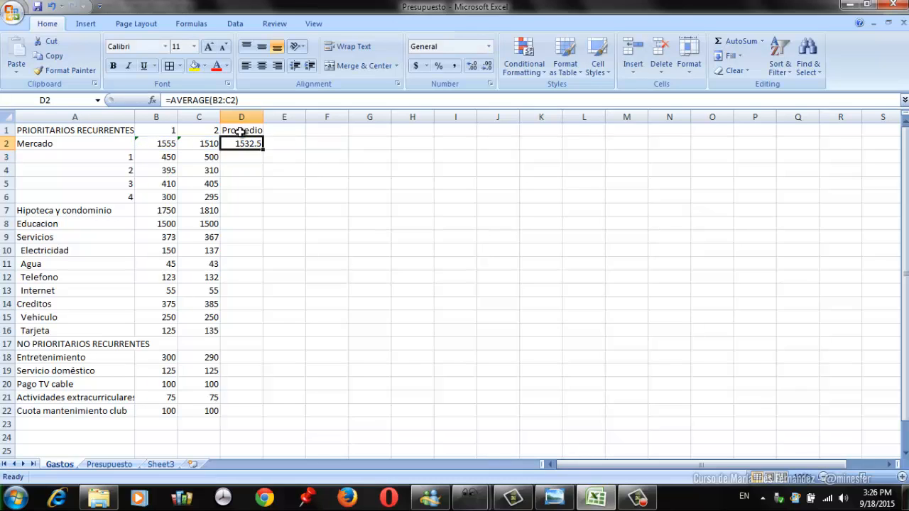
{"action": "left_click", "coordinate": [46, 56]}
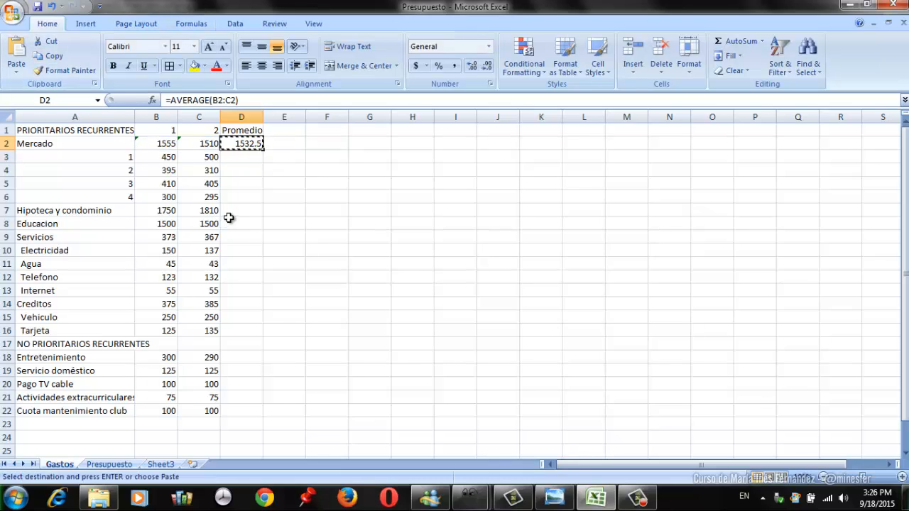
{"action": "left_click_drag", "start_coordinate": [237, 208], "coordinate": [236, 210]}
{"action": "key", "text": "Return"}
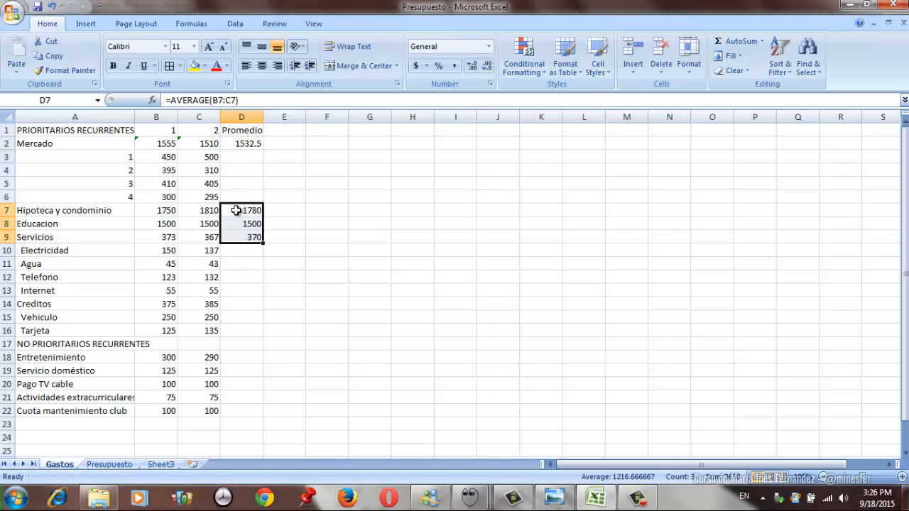
- Copy the Servicios average formula from D9 into the Creditos row at D14
{"action": "key", "text": "Down"}
{"action": "key", "text": "Down"}
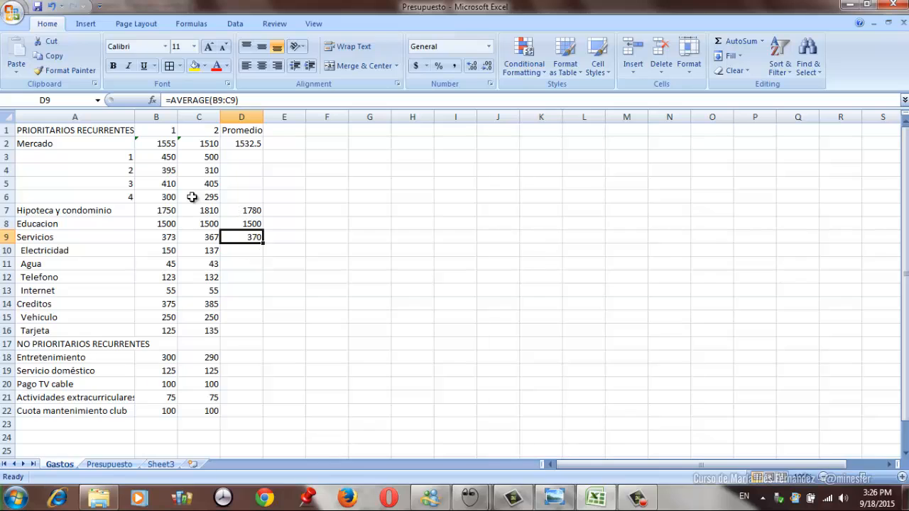
{"action": "left_click", "coordinate": [51, 55]}
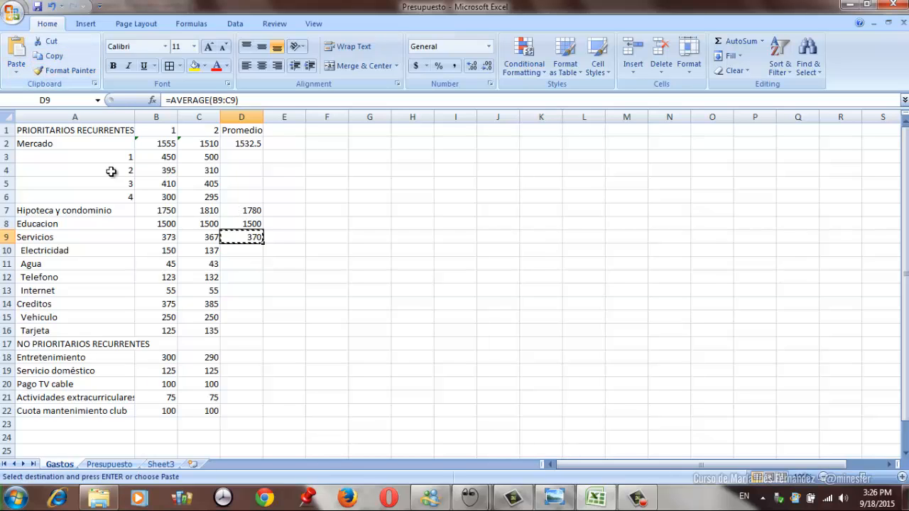
{"action": "left_click", "coordinate": [244, 304]}
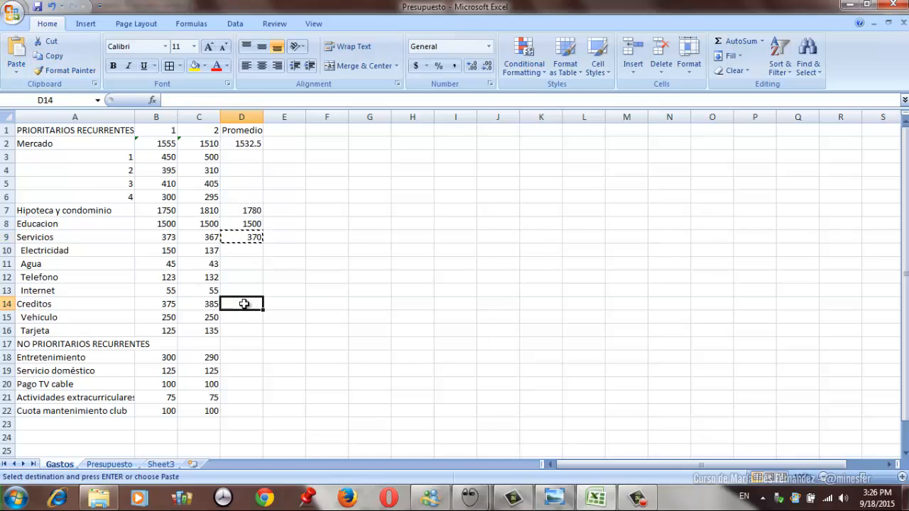
{"action": "key", "text": "Return"}
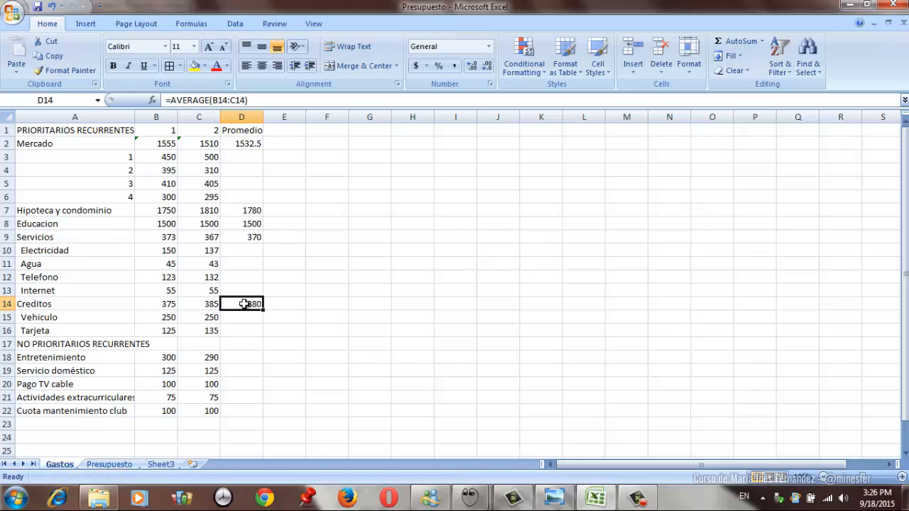
- Copy the Creditos average formula from D14 to D18:D22 for all the non-priority recurring expenses
{"action": "left_click", "coordinate": [50, 56]}
{"action": "left_click_drag", "start_coordinate": [253, 357], "coordinate": [252, 367]}
{"action": "key", "text": "shift+Down"}
{"action": "key", "text": "shift+Down"}
{"action": "key", "text": "shift+Down"}
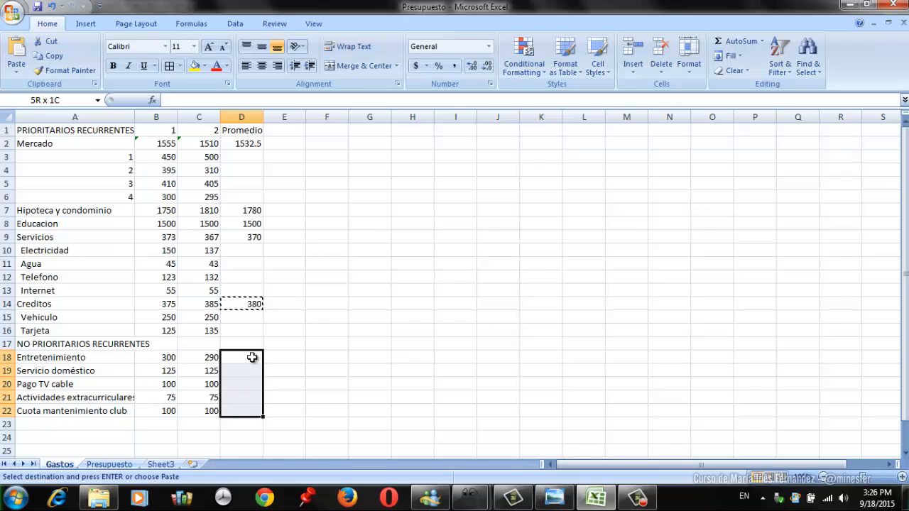
{"action": "key", "text": "Return"}
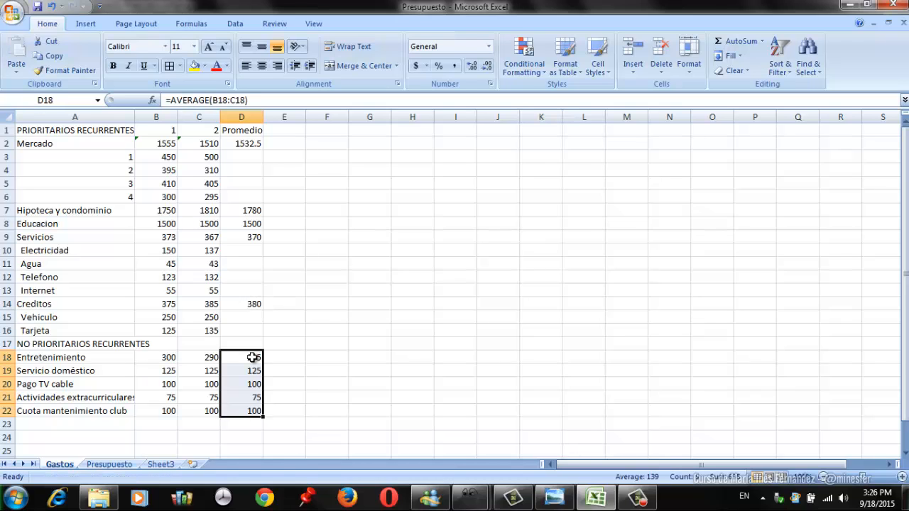
- Switch to the Presupuesto sheet
{"action": "left_click", "coordinate": [209, 356]}
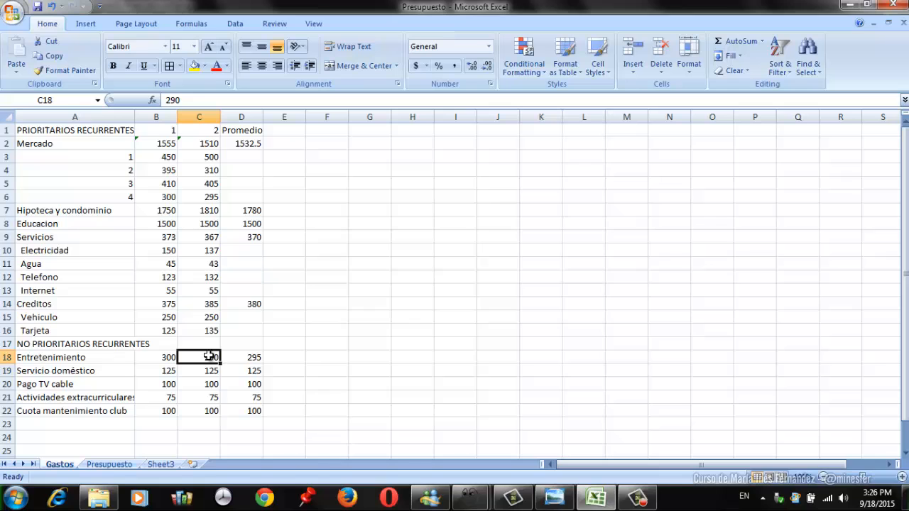
{"action": "left_click", "coordinate": [108, 464]}
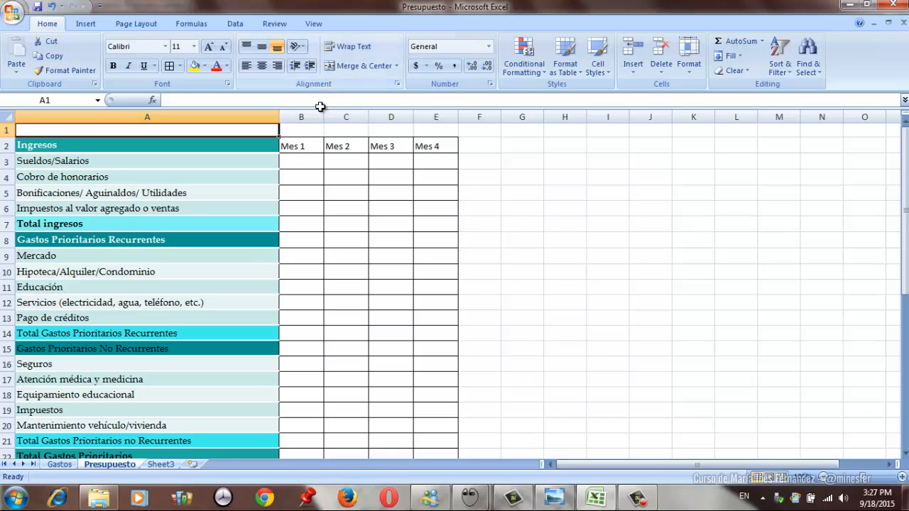
- Enter 7500 as the Mes 1 Sueldos/Salarios income in B3
{"action": "left_click", "coordinate": [301, 165]}
{"action": "type", "text": "7500"}
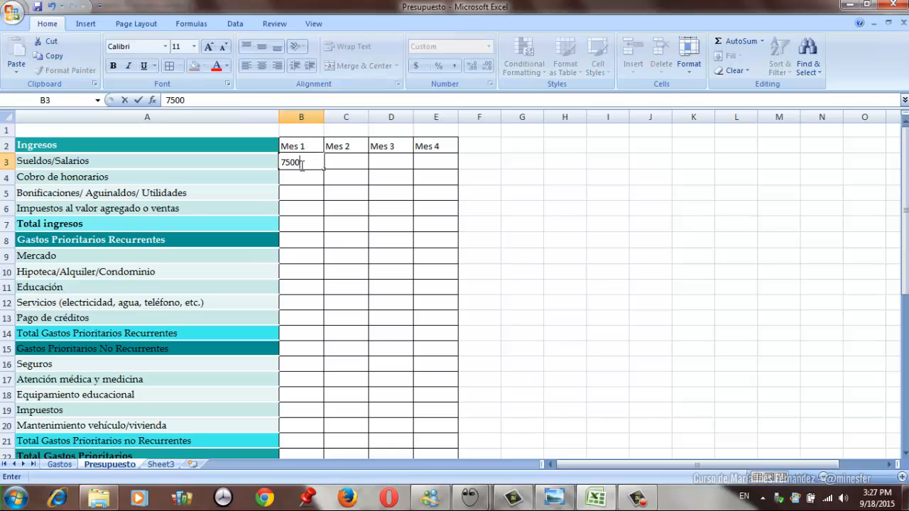
{"action": "key", "text": "Tab"}
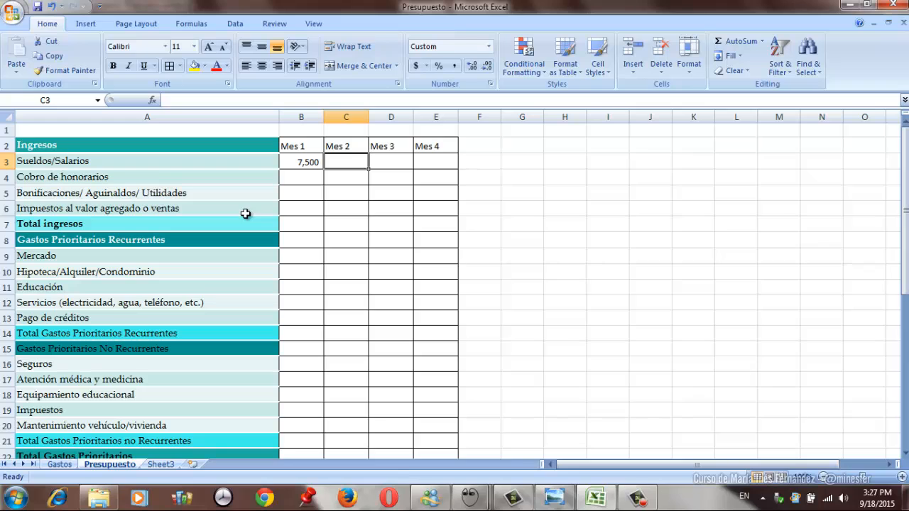
- Copy the Mes 1 Sueldos/Salarios amount from B3 to C3:E3 for Mes 2 through Mes 4
{"action": "key", "text": "Left"}
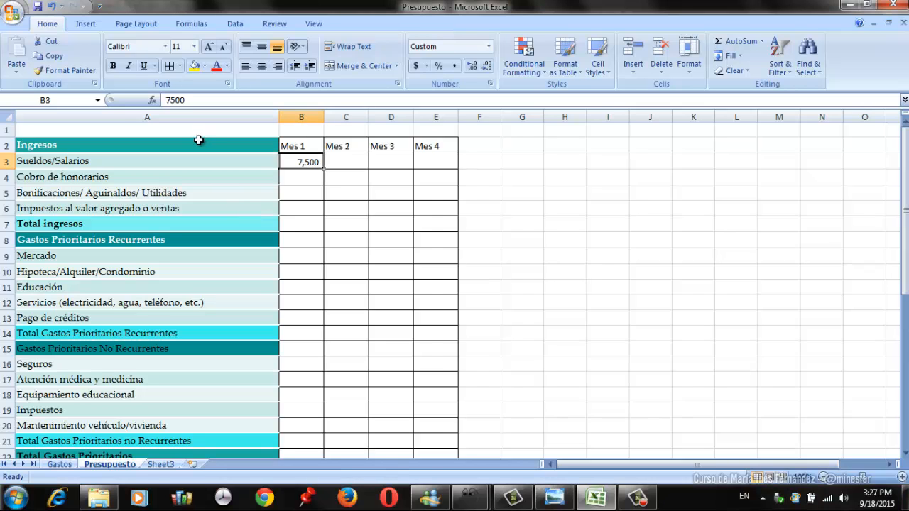
{"action": "left_click", "coordinate": [60, 60]}
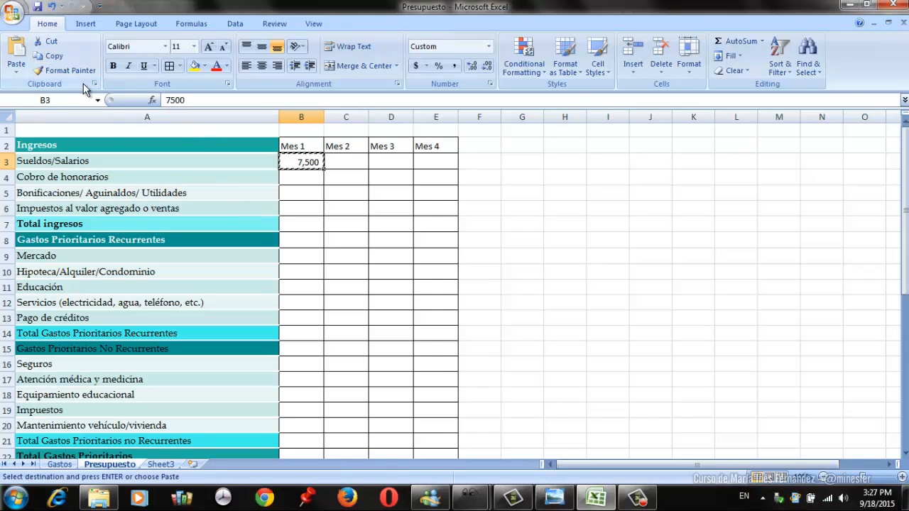
{"action": "left_click", "coordinate": [349, 162]}
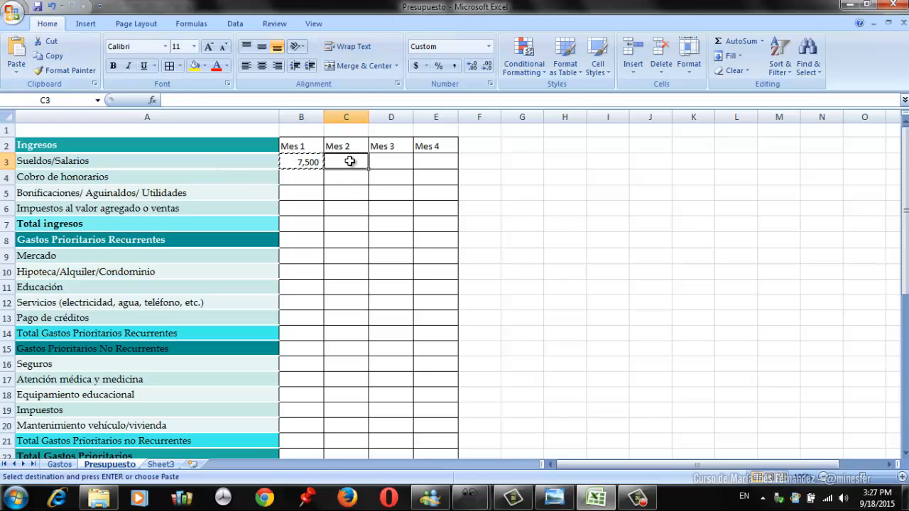
{"action": "key", "text": "shift+Right"}
{"action": "key", "text": "shift+Right"}
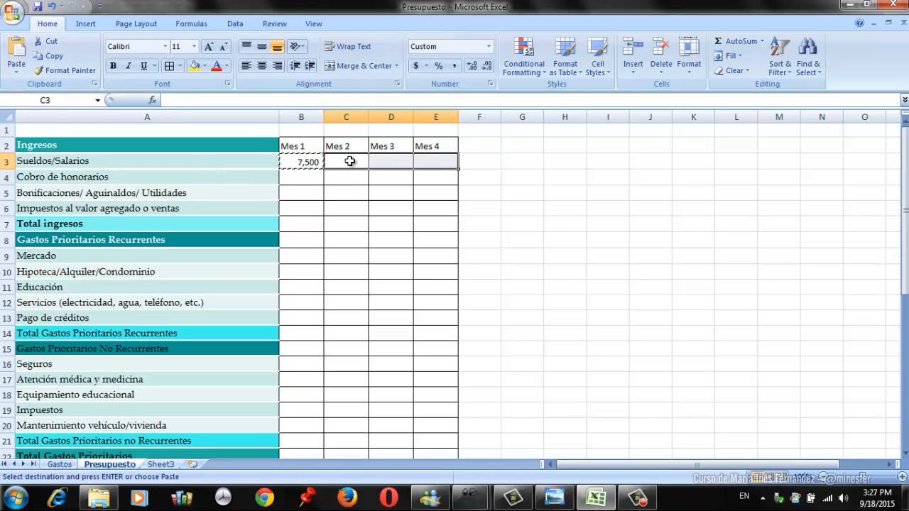
{"action": "key", "text": "Return"}
{"action": "key", "text": "Left"}
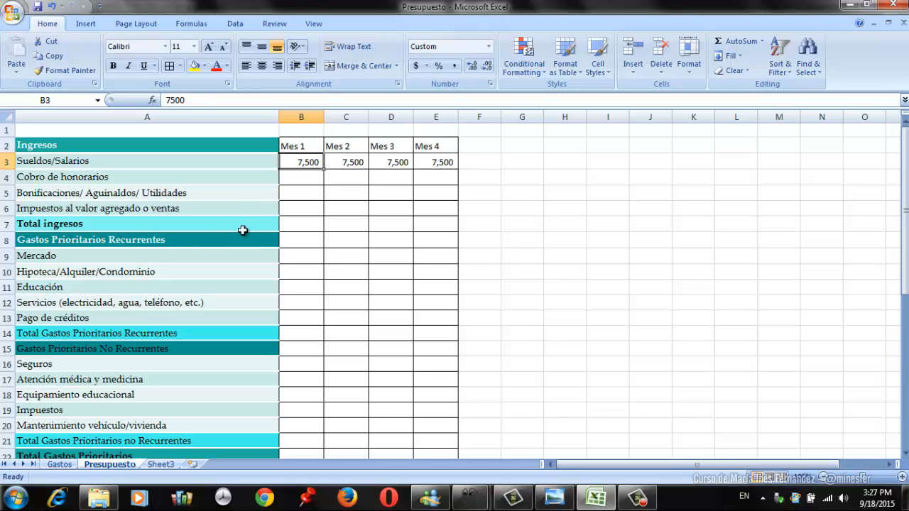
- Enter Mes 3 income of 5000 for Cobro de honorarios and 500 for Impuestos al valor agregado o ventas
{"action": "left_click", "coordinate": [390, 178]}
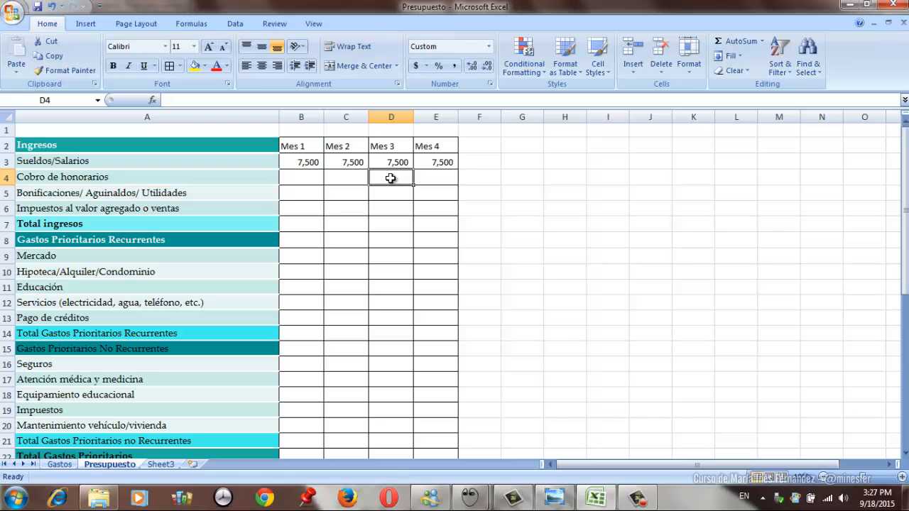
{"action": "type", "text": "5000"}
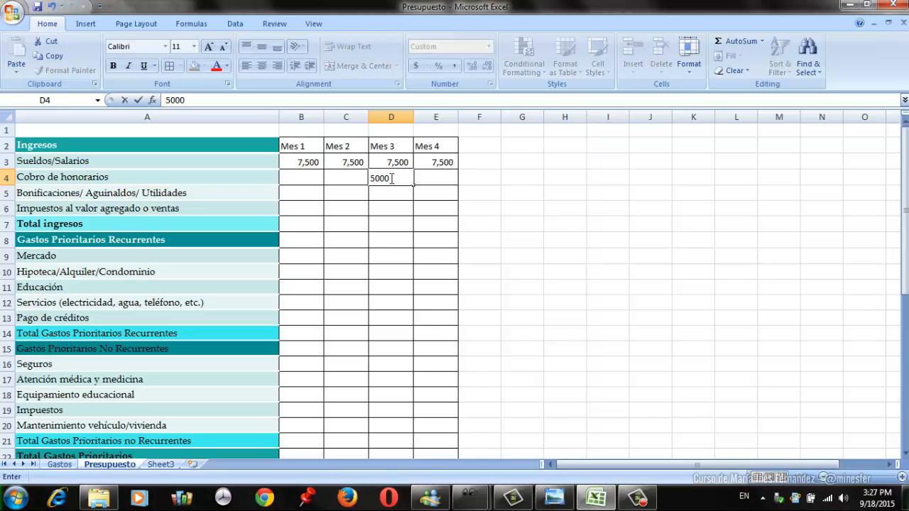
{"action": "key", "text": "Return"}
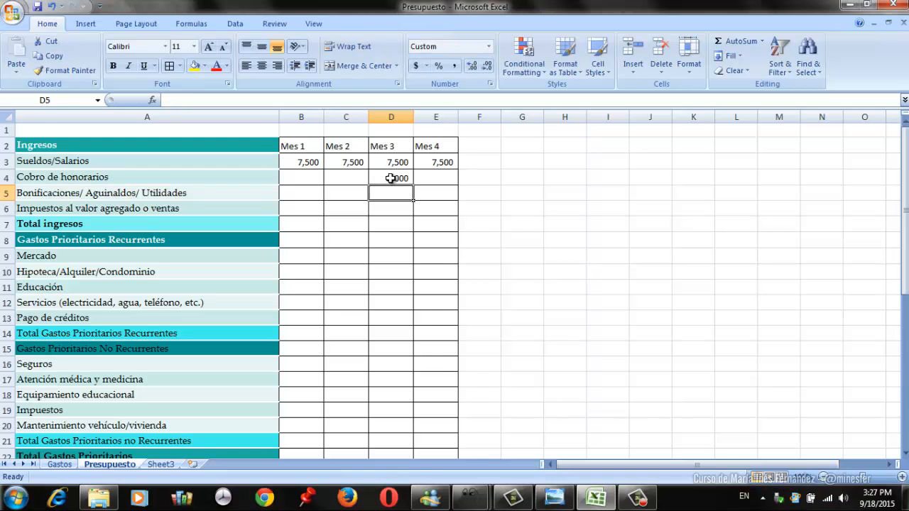
{"action": "key", "text": "Return"}
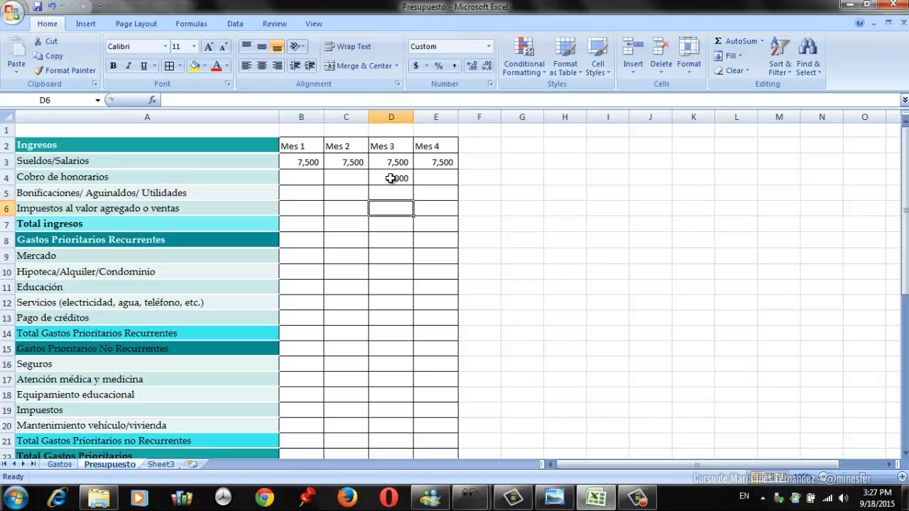
{"action": "type", "text": "500"}
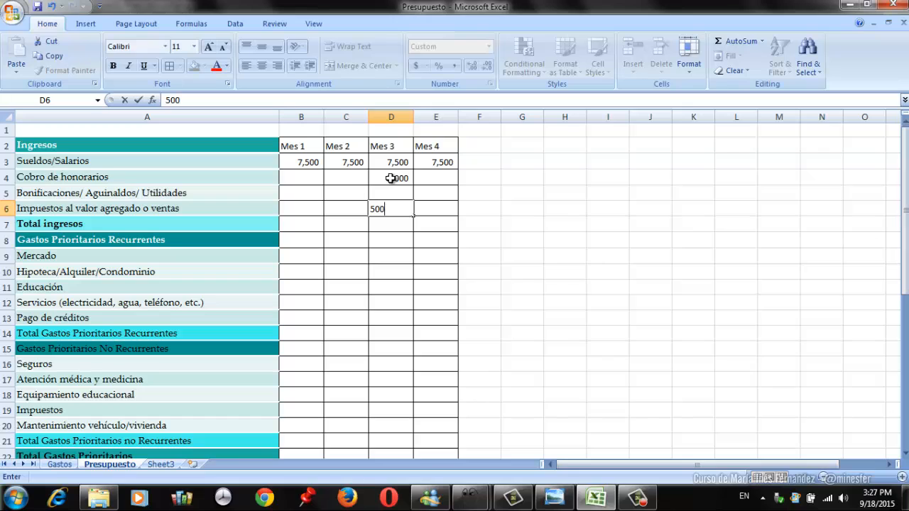
{"action": "key", "text": "Return"}
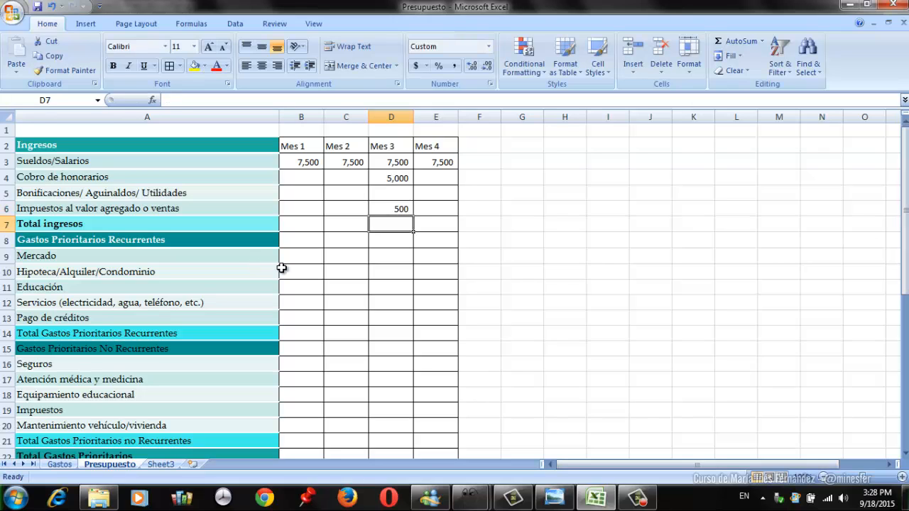
- Enter 4000 for Bonificaciones/Aguinaldos/Utilidades in Mes 4, cell E5
{"action": "key", "text": "Up"}
{"action": "key", "text": "Up"}
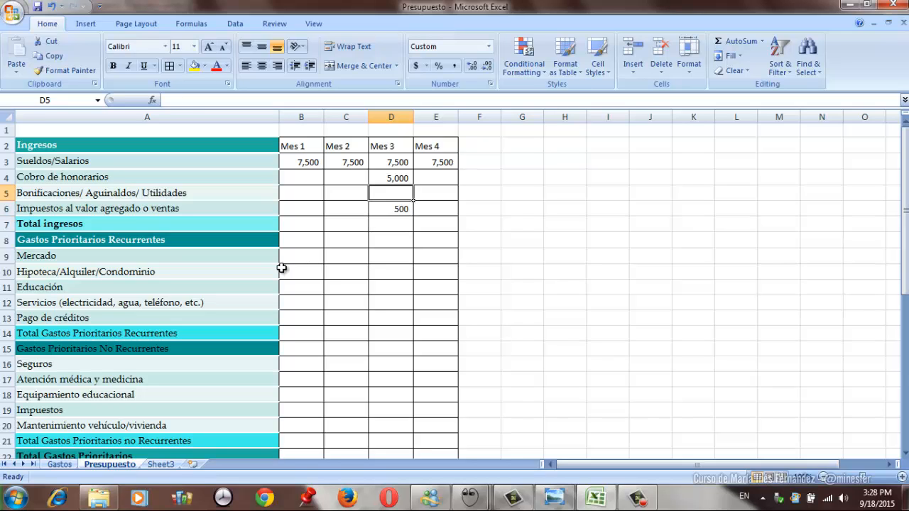
{"action": "key", "text": "Right"}
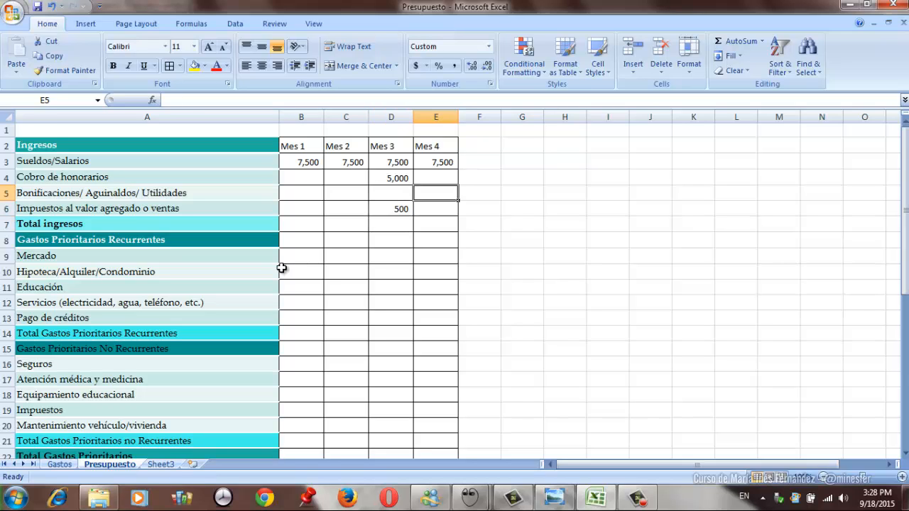
{"action": "type", "text": "4000"}
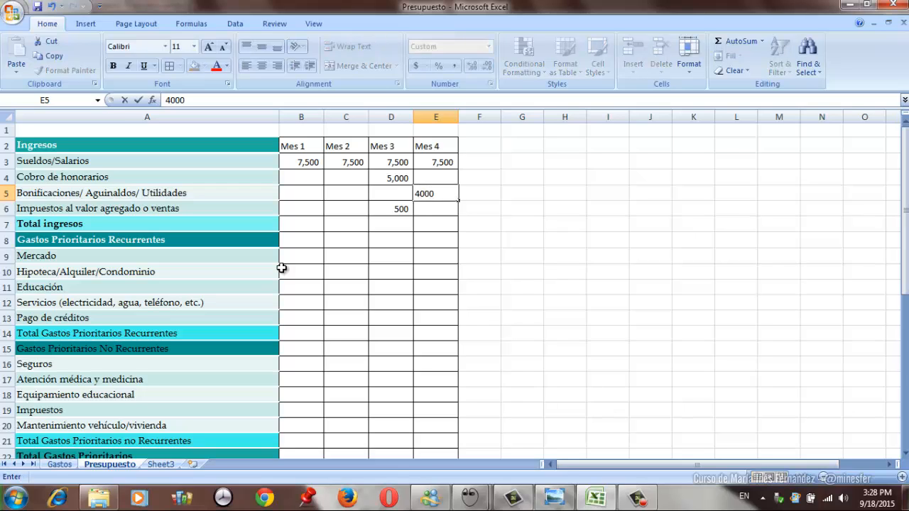
{"action": "key", "text": "Return"}
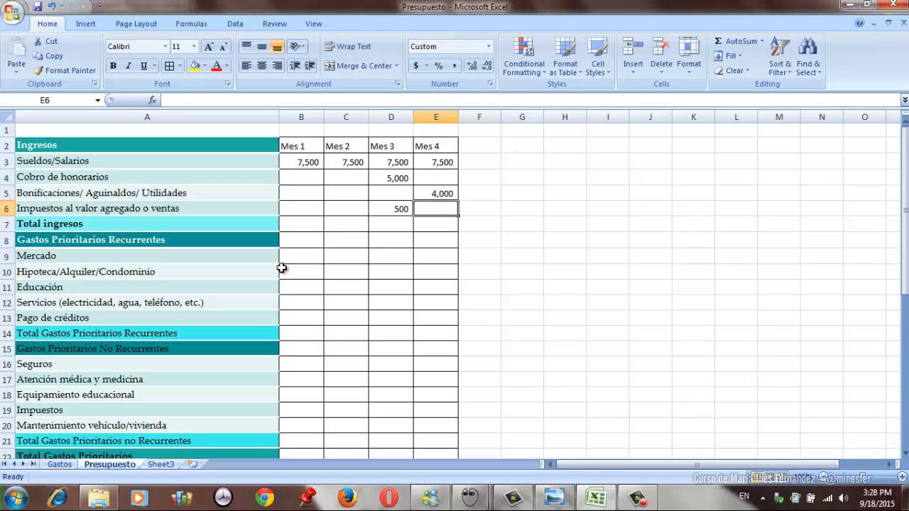
- Calculate the Mes 1 Total ingresos in B7 with a SUM of B3:B6
{"action": "key", "text": "Left"}
{"action": "key", "text": "Left"}
{"action": "key", "text": "Left"}
{"action": "key", "text": "Down"}
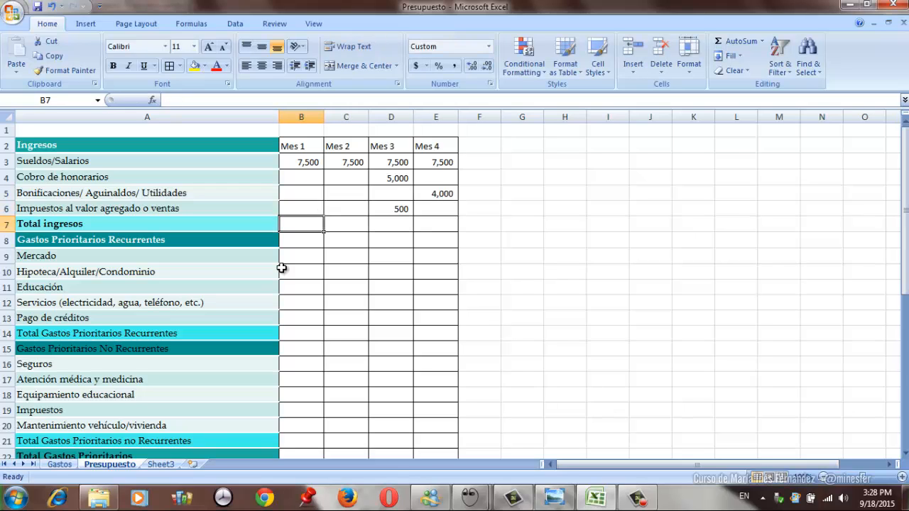
{"action": "type", "text": "=sum("}
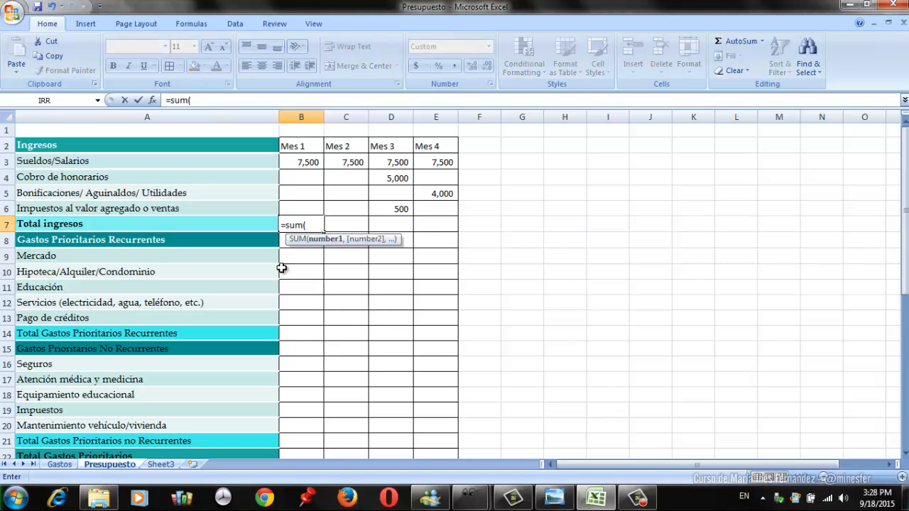
{"action": "key", "text": "Up"}
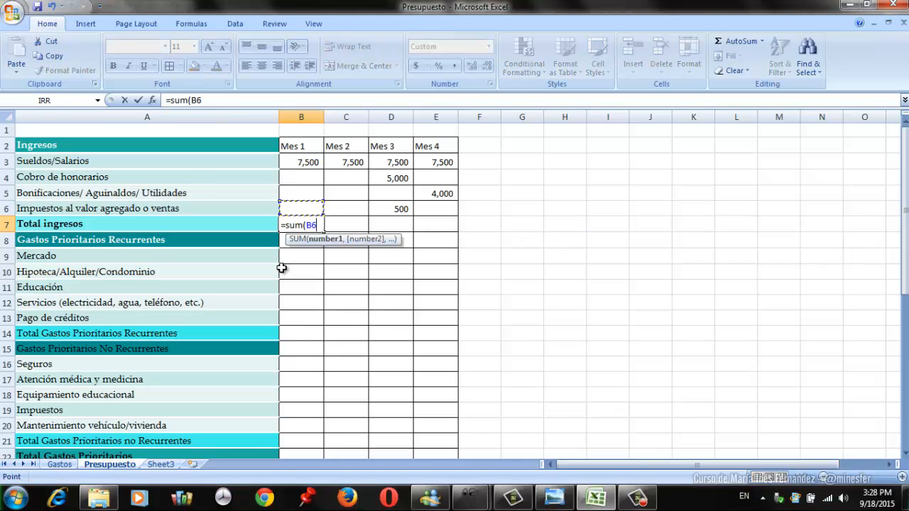
{"action": "key", "text": "shift+Up"}
{"action": "key", "text": "shift+Up"}
{"action": "key", "text": "shift+Up"}
{"action": "key", "text": "Return"}
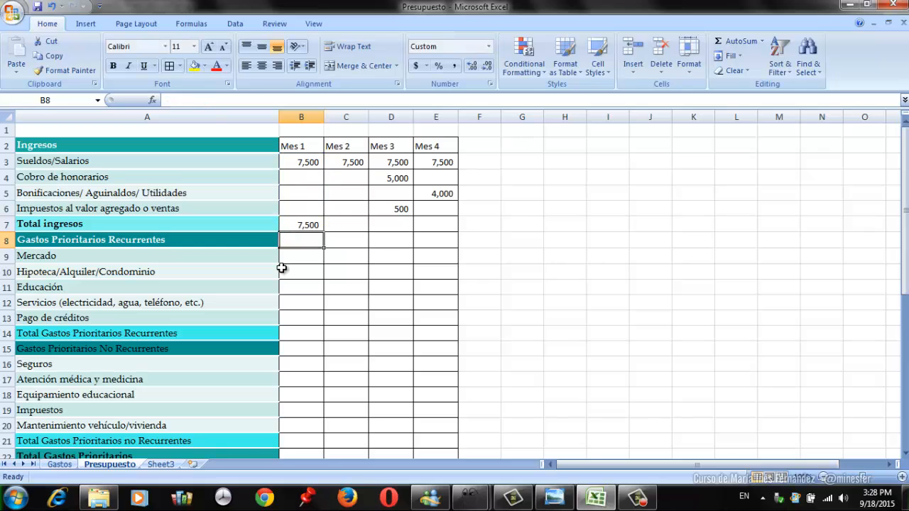
- Copy the Total ingresos formula from B7 to C7:E7 for Mes 2 through Mes 4
{"action": "key", "text": "Up"}
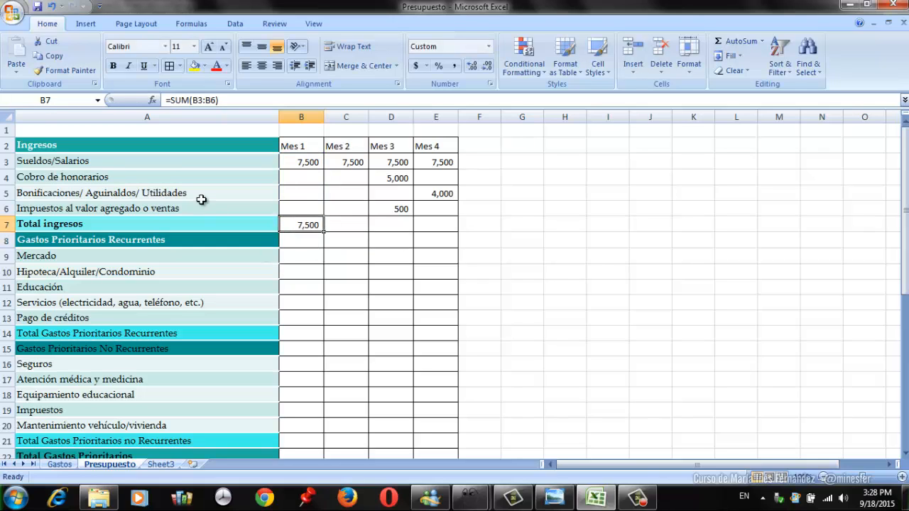
{"action": "left_click", "coordinate": [51, 56]}
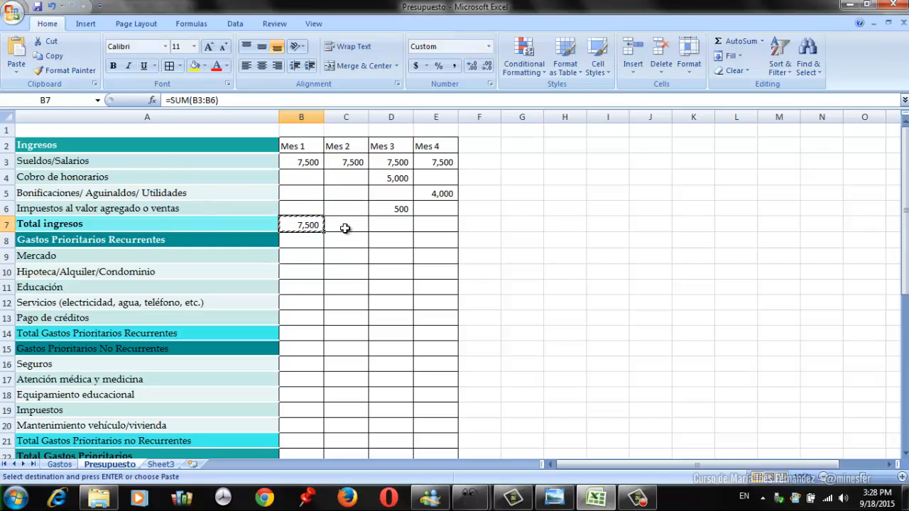
{"action": "left_click", "coordinate": [345, 226]}
{"action": "key", "text": "shift+Right"}
{"action": "key", "text": "shift+Right"}
{"action": "key", "text": "Return"}
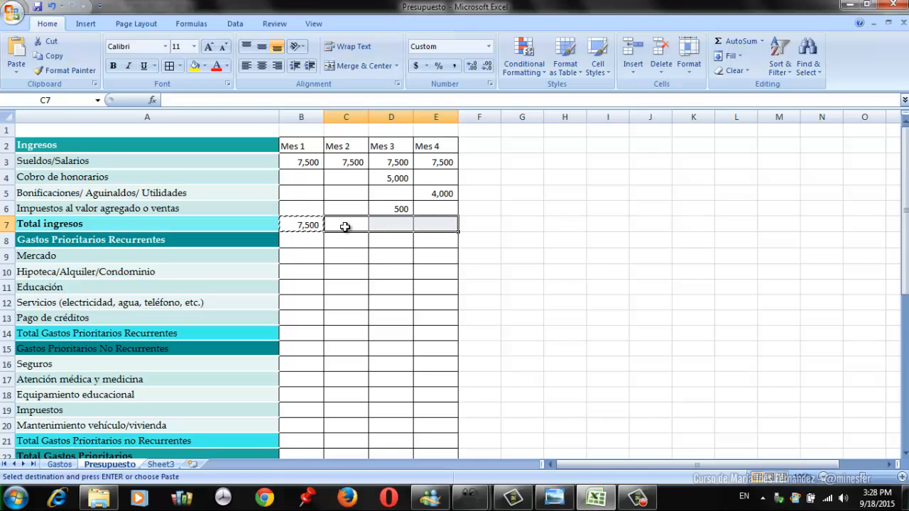
- Link the Mes 1 Mercado expense in B9 to the Mercado average in D2 of the Gastos sheet
{"action": "left_click", "coordinate": [329, 267]}
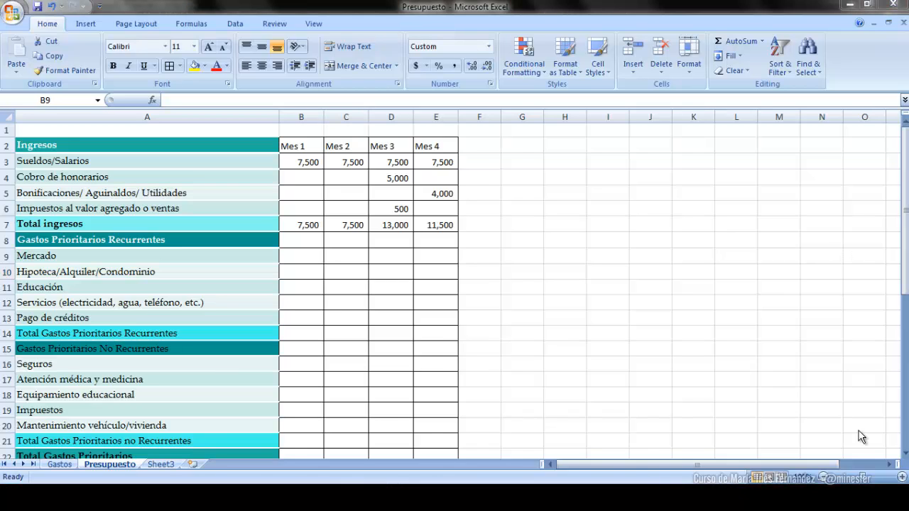
{"action": "left_click", "coordinate": [305, 253]}
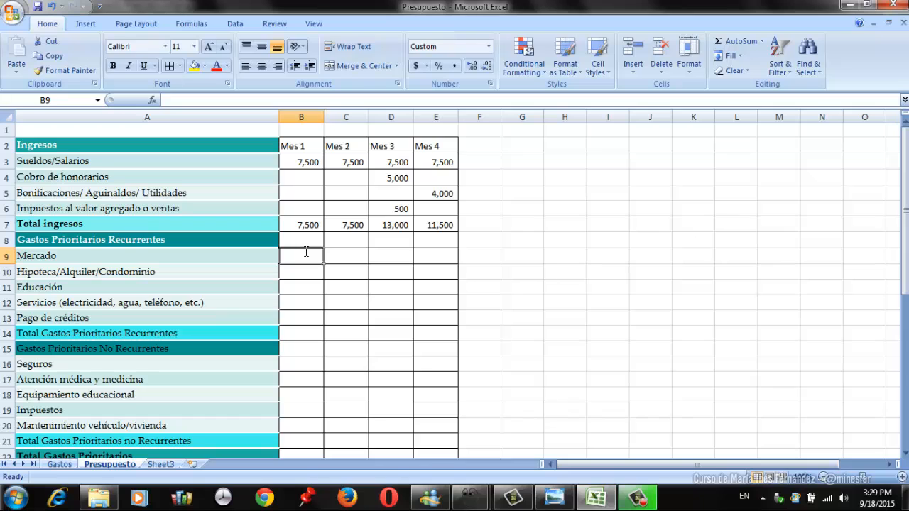
{"action": "type", "text": "="}
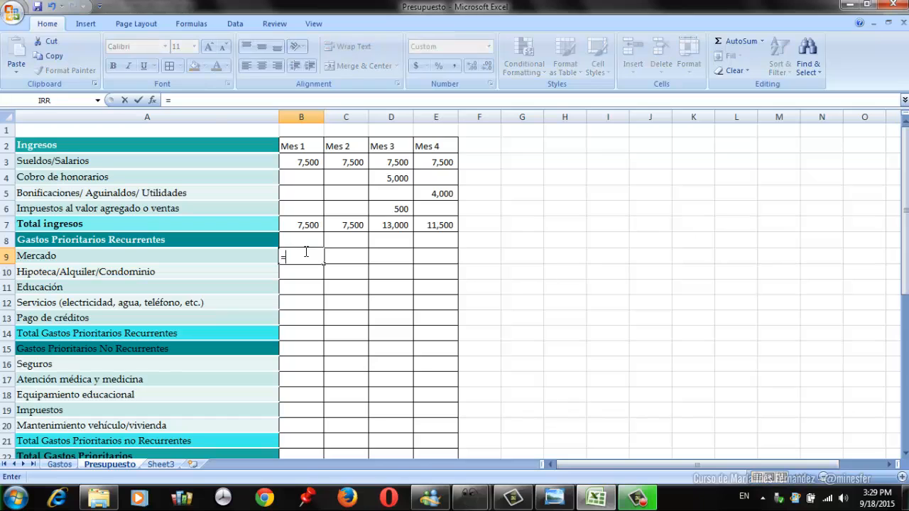
{"action": "left_click", "coordinate": [60, 464]}
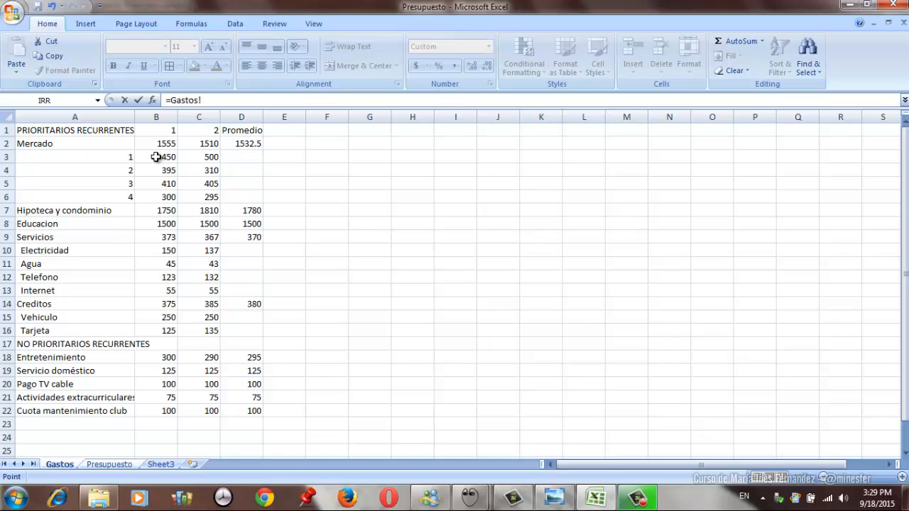
{"action": "left_click", "coordinate": [247, 144]}
{"action": "key", "text": "Return"}
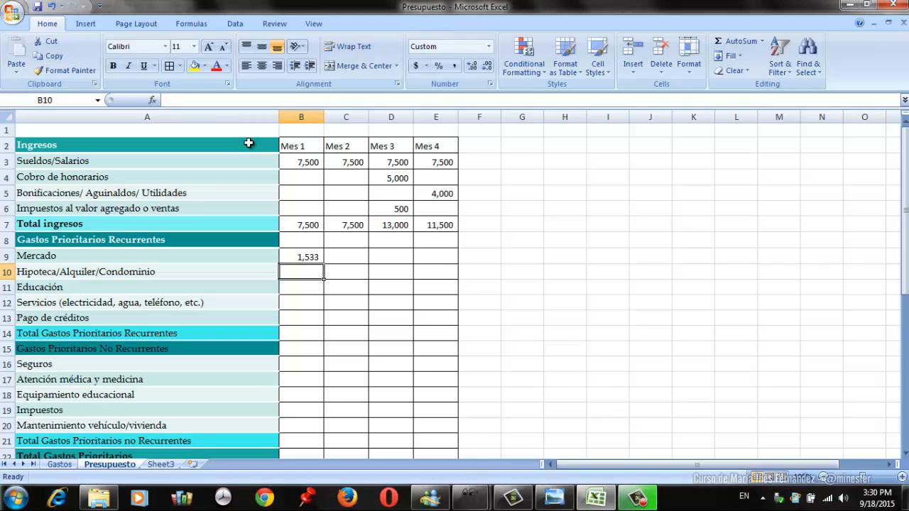
- Link the Mes 1 Hipoteca/Alquiler/Condominio expense in B10 to the average in D7 of the Gastos sheet
{"action": "type", "text": "="}
{"action": "left_click", "coordinate": [54, 462]}
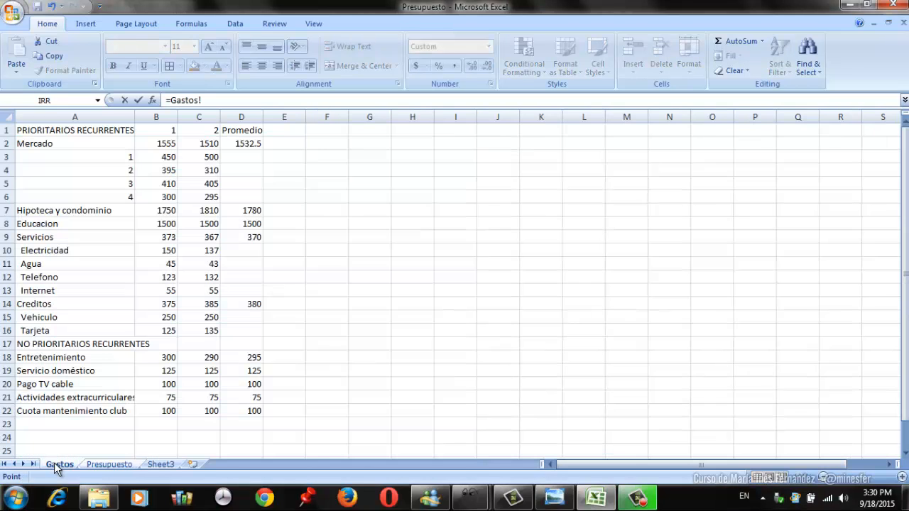
{"action": "left_click", "coordinate": [242, 210]}
{"action": "key", "text": "Return"}
- Copy the Gastos link formula from B10 to B11:B12 for Educación and Servicios
{"action": "key", "text": "Up"}
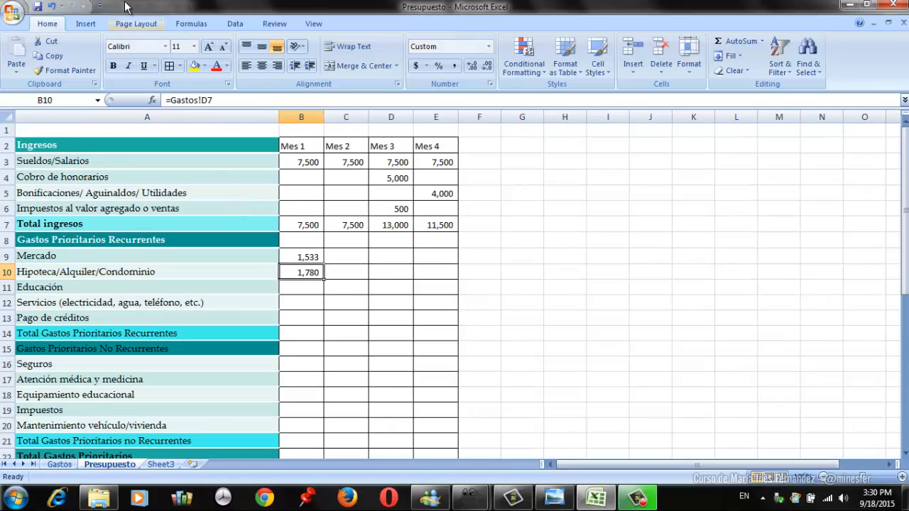
{"action": "left_click", "coordinate": [54, 54]}
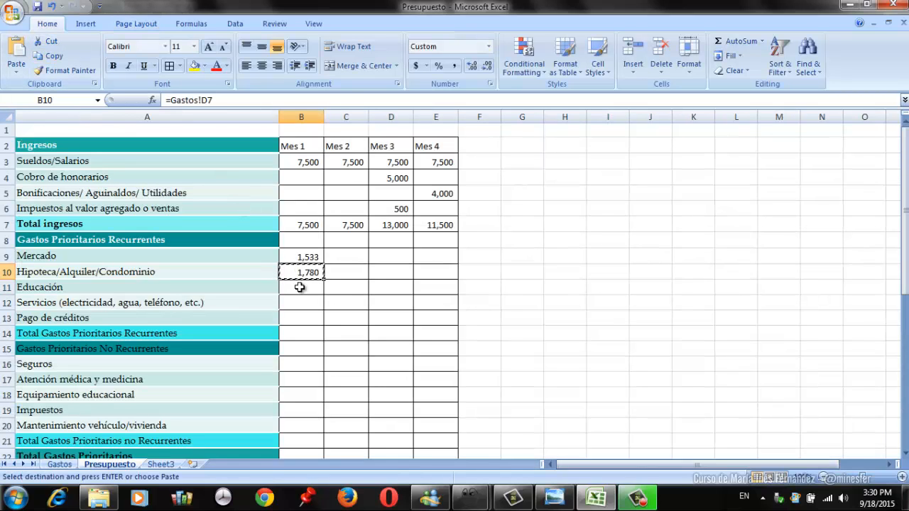
{"action": "left_click_drag", "start_coordinate": [301, 289], "coordinate": [300, 300]}
{"action": "key", "text": "Return"}
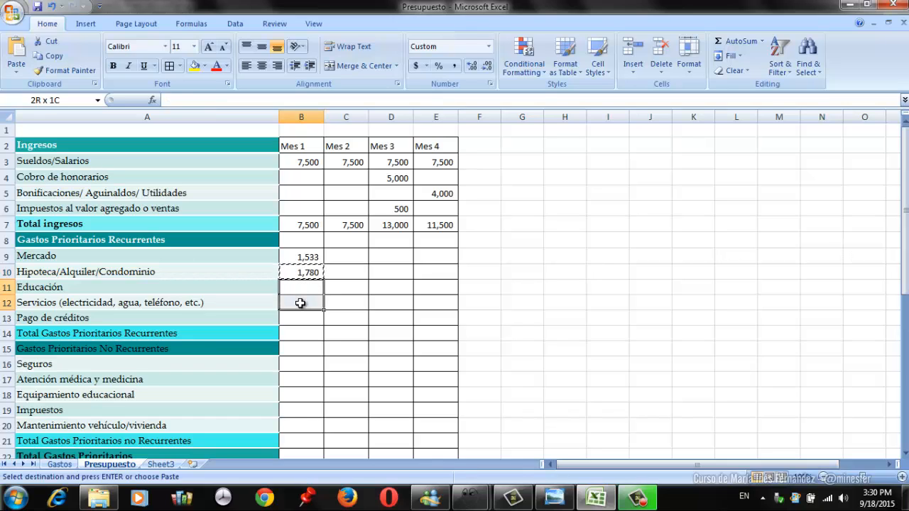
{"action": "left_click", "coordinate": [300, 302]}
- Link the Mes 1 Pago de créditos expense in B13 to the Creditos average in D14 of the Gastos sheet
{"action": "key", "text": "Down"}
{"action": "key", "text": "Down"}
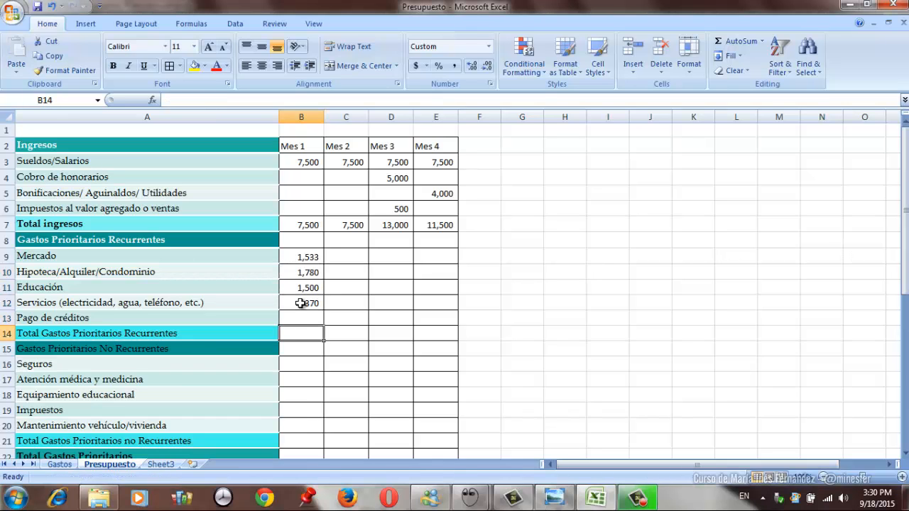
{"action": "key", "text": "Up"}
{"action": "type", "text": "="}
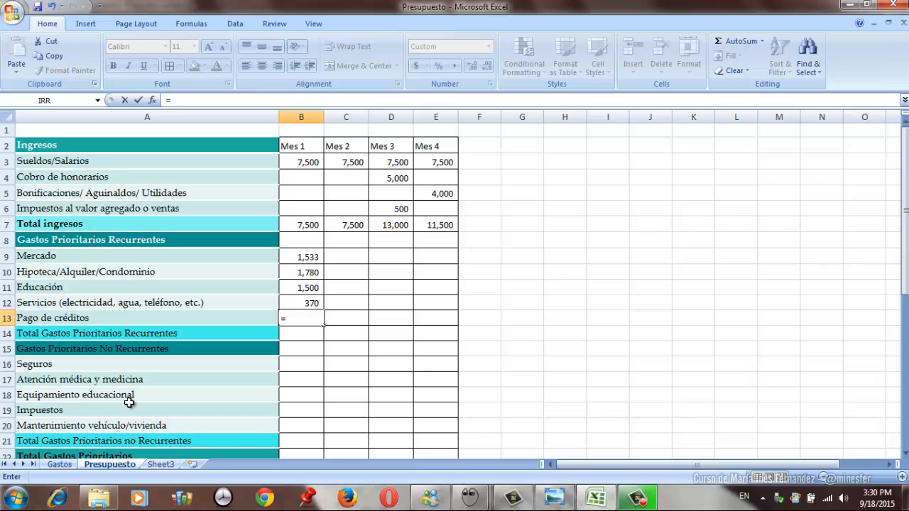
{"action": "left_click", "coordinate": [71, 463]}
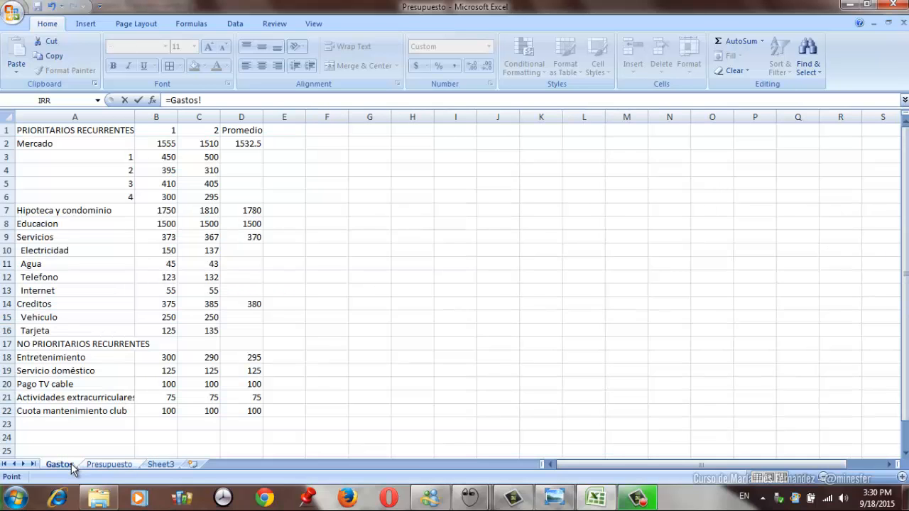
{"action": "left_click", "coordinate": [248, 301]}
{"action": "key", "text": "Return"}
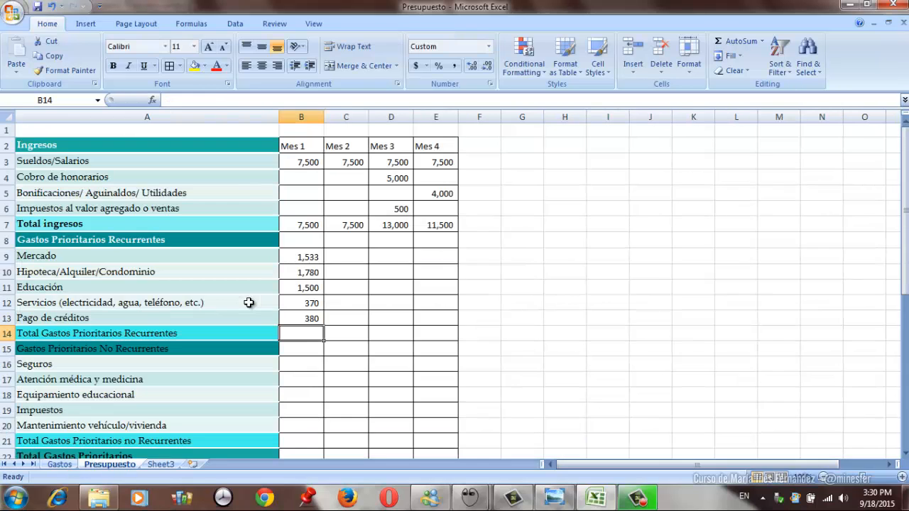
- Total the Mes 1 Gastos Prioritarios Recurrentes in B14 with a SUM of B9:B13
{"action": "type", "text": "="}
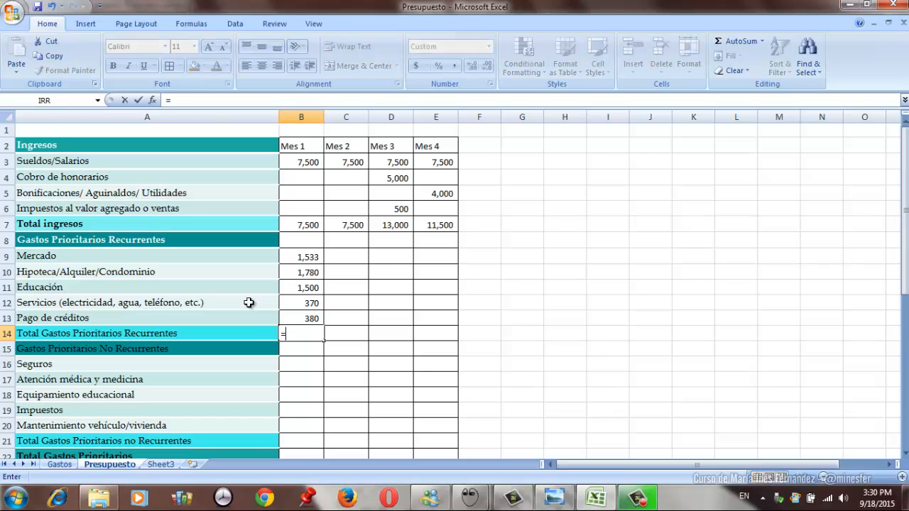
{"action": "type", "text": "sum"}
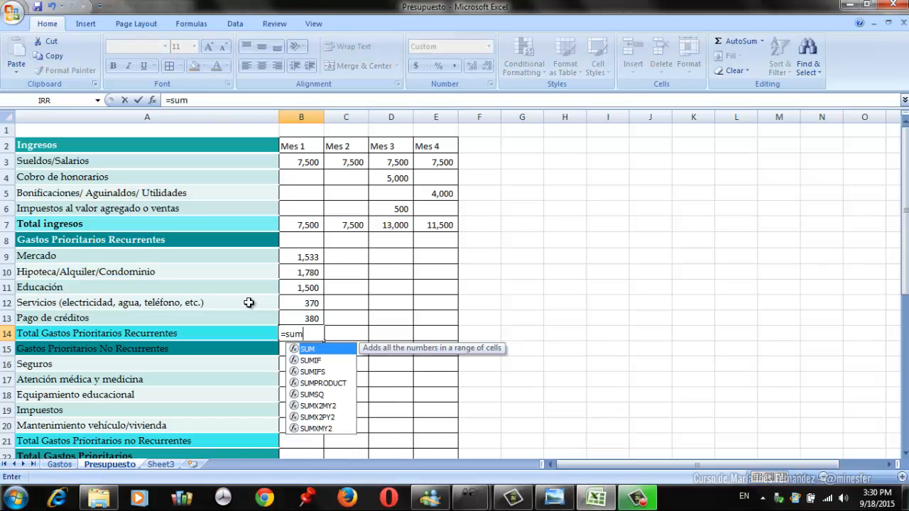
{"action": "type", "text": "("}
{"action": "key", "text": "Up"}
{"action": "key", "text": "shift+Up"}
{"action": "key", "text": "shift+Up"}
{"action": "key", "text": "shift+Up"}
{"action": "key", "text": "shift+Up"}
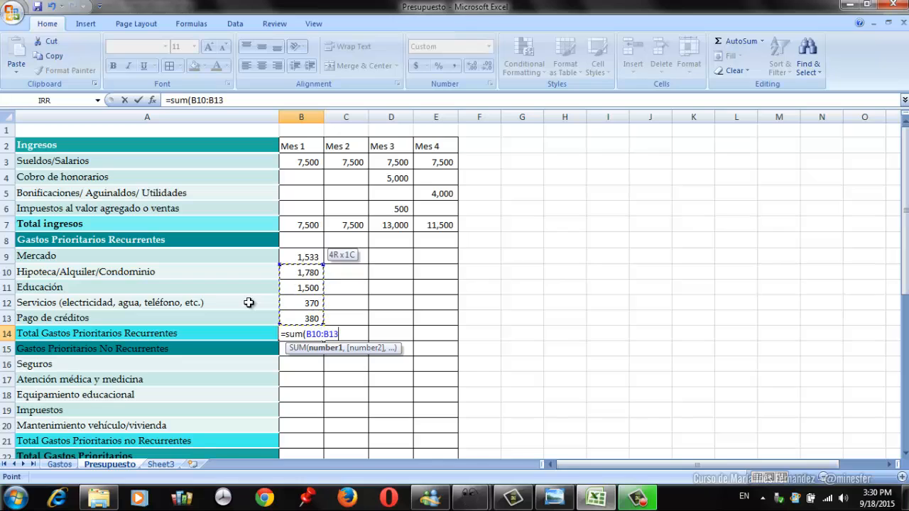
{"action": "type", "text": ")"}
{"action": "key", "text": "Return"}
- Copy the Total Gastos Prioritarios Recurrentes formula from B14 to C14:E14 for Mes 2 through Mes 4
{"action": "key", "text": "Up"}
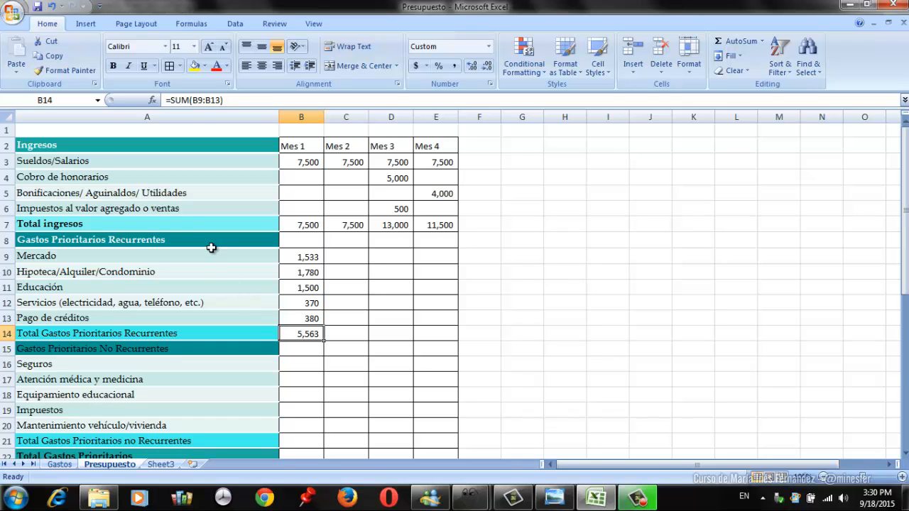
{"action": "left_click", "coordinate": [52, 60]}
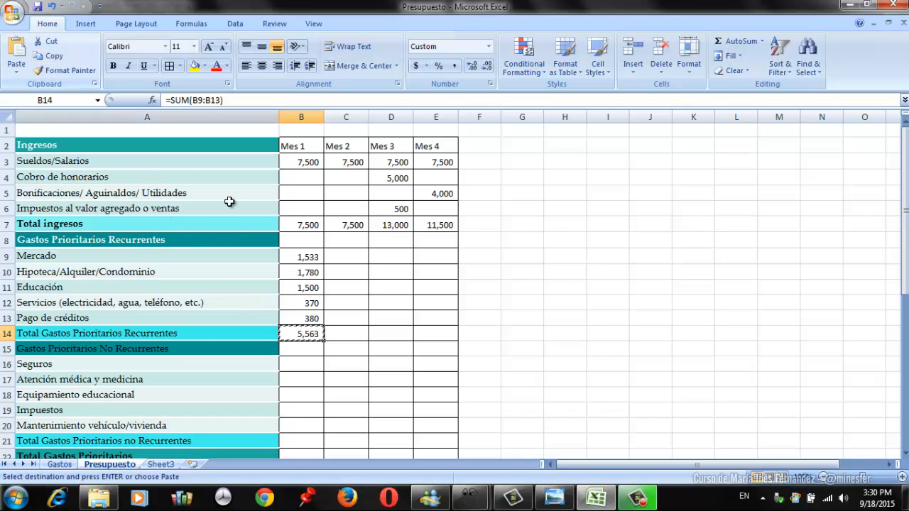
{"action": "left_click", "coordinate": [364, 334]}
{"action": "left_click_drag", "start_coordinate": [363, 334], "coordinate": [432, 334]}
{"action": "key", "text": "Return"}
- Set the Mes 2 Mercado expense in C9 equal to Mes 1 with the formula =B9
{"action": "key", "text": "Left"}
{"action": "key", "text": "Up"}
{"action": "key", "text": "Up"}
{"action": "key", "text": "Up"}
{"action": "key", "text": "Up"}
{"action": "key", "text": "Up"}
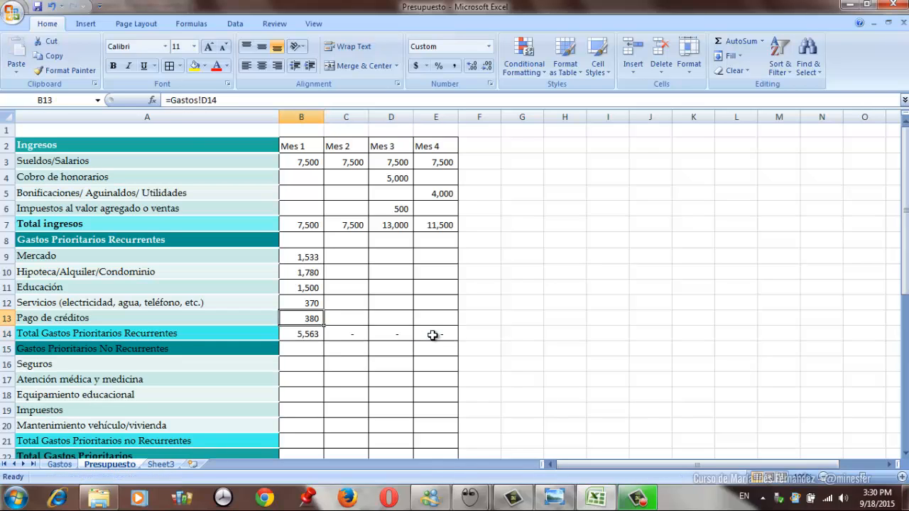
{"action": "key", "text": "shift+Down"}
{"action": "key", "text": "shift+Down"}
{"action": "key", "text": "shift+Down"}
{"action": "key", "text": "Right"}
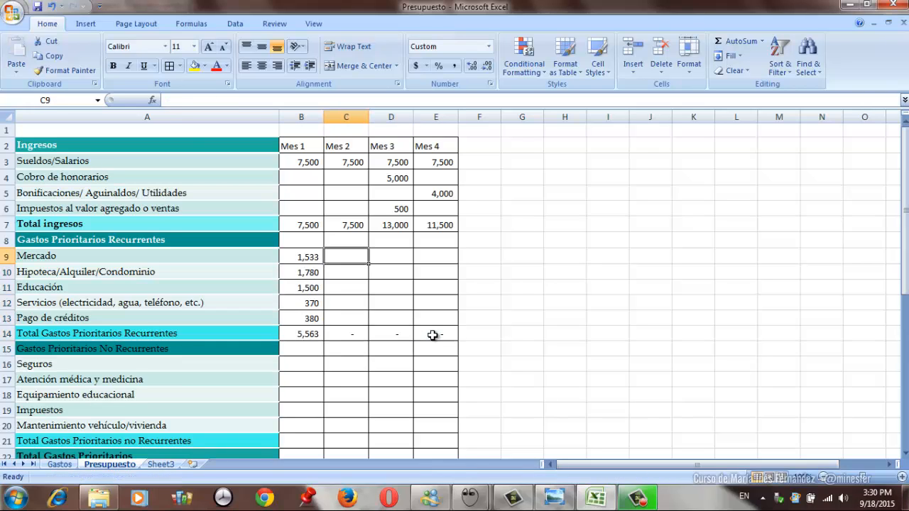
{"action": "type", "text": "="}
{"action": "key", "text": "Left"}
{"action": "key", "text": "Return"}
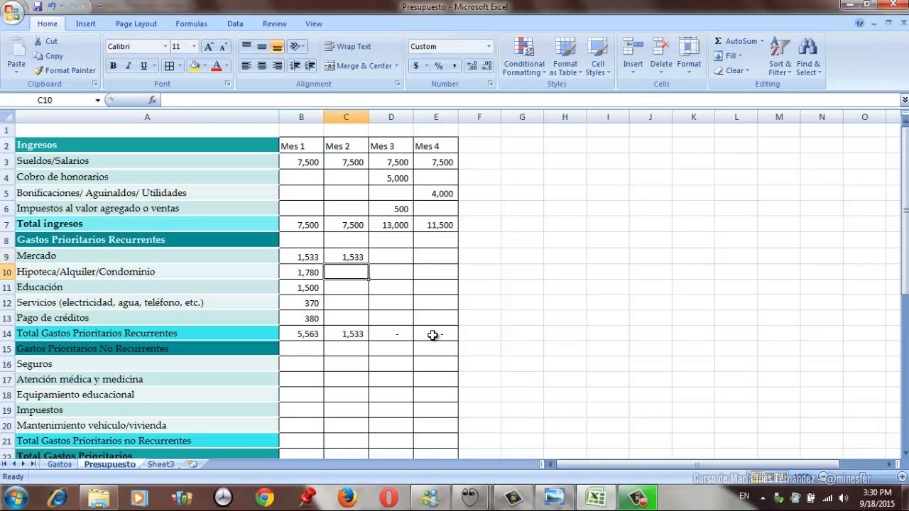
- Copy the C9 formula across C9:E13 to fill the priority recurring expenses for Mes 2 through Mes 4
{"action": "key", "text": "Up"}
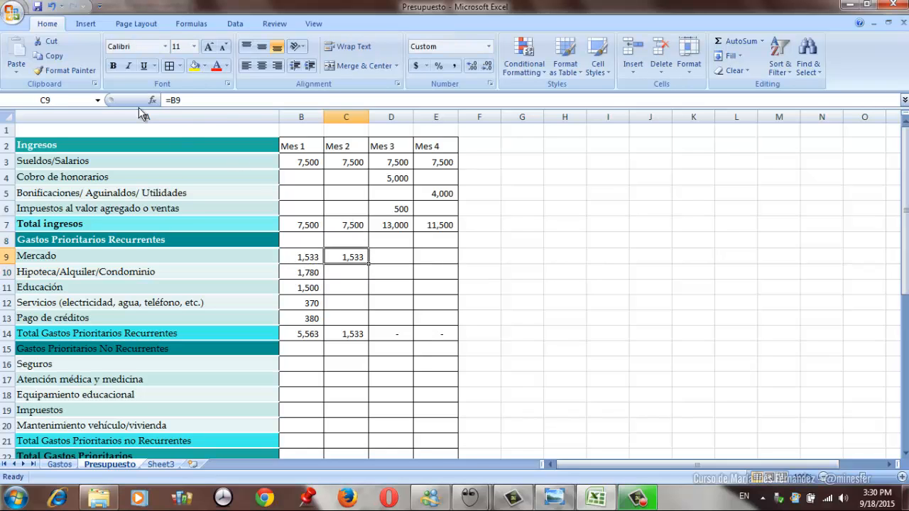
{"action": "left_click", "coordinate": [59, 57]}
{"action": "key", "text": "shift+Down"}
{"action": "key", "text": "shift+Down"}
{"action": "key", "text": "shift+Down"}
{"action": "key", "text": "shift+Down"}
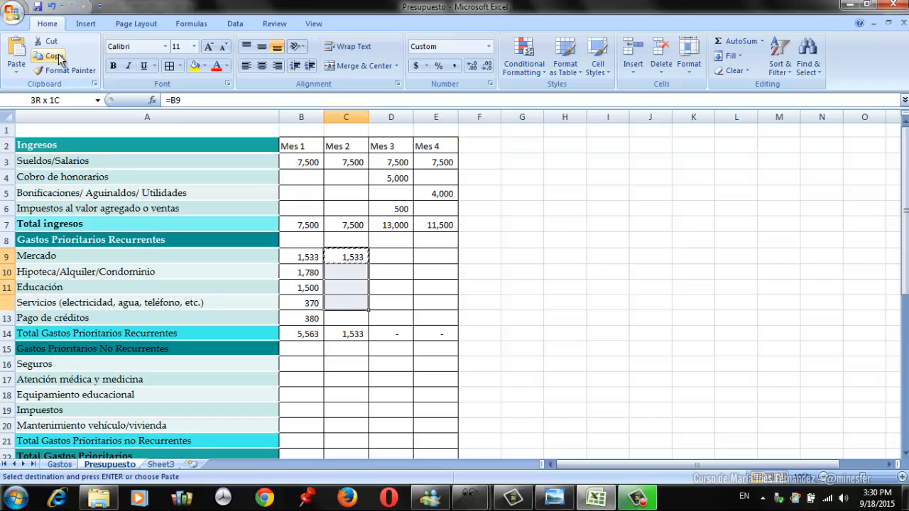
{"action": "key", "text": "shift+Right"}
{"action": "key", "text": "shift+Right"}
{"action": "key", "text": "Return"}
- Link the Mes 1 Entretenimiento expense in B24 to the average in D18 of the Gastos sheet
{"action": "key", "text": "Left"}
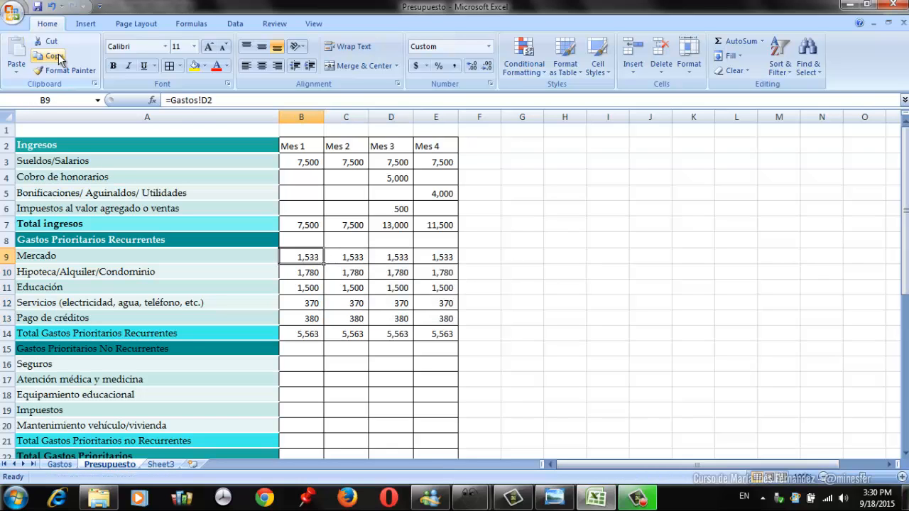
{"action": "key", "text": "Down"}
{"action": "key", "text": "Down"}
{"action": "key", "text": "Down"}
{"action": "key", "text": "Down"}
{"action": "key", "text": "Down"}
{"action": "key", "text": "Down"}
{"action": "key", "text": "Down"}
{"action": "key", "text": "Down"}
{"action": "key", "text": "Down"}
{"action": "key", "text": "Down"}
{"action": "key", "text": "Down"}
{"action": "key", "text": "Down"}
{"action": "key", "text": "Down"}
{"action": "key", "text": "Down"}
{"action": "key", "text": "Down"}
{"action": "key", "text": "Down"}
{"action": "key", "text": "Down"}
{"action": "key", "text": "Down"}
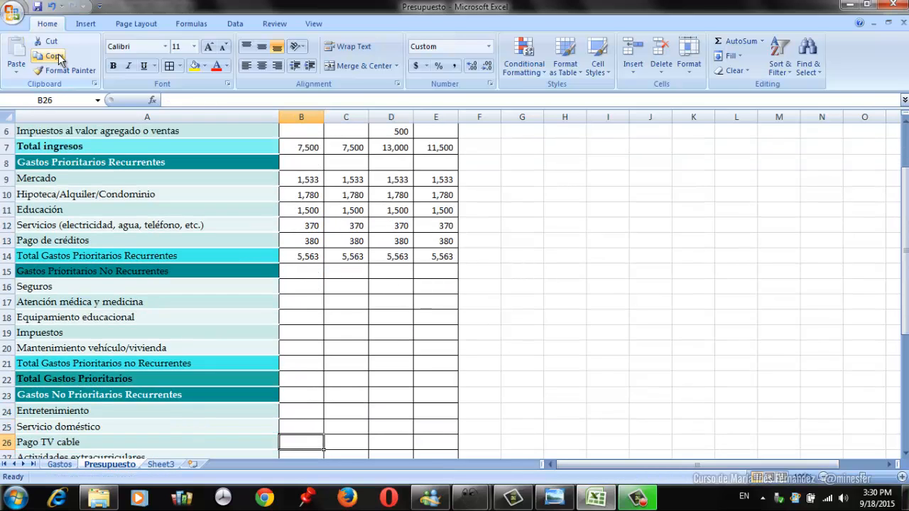
{"action": "key", "text": "Up"}
{"action": "key", "text": "Up"}
{"action": "key", "text": "Up"}
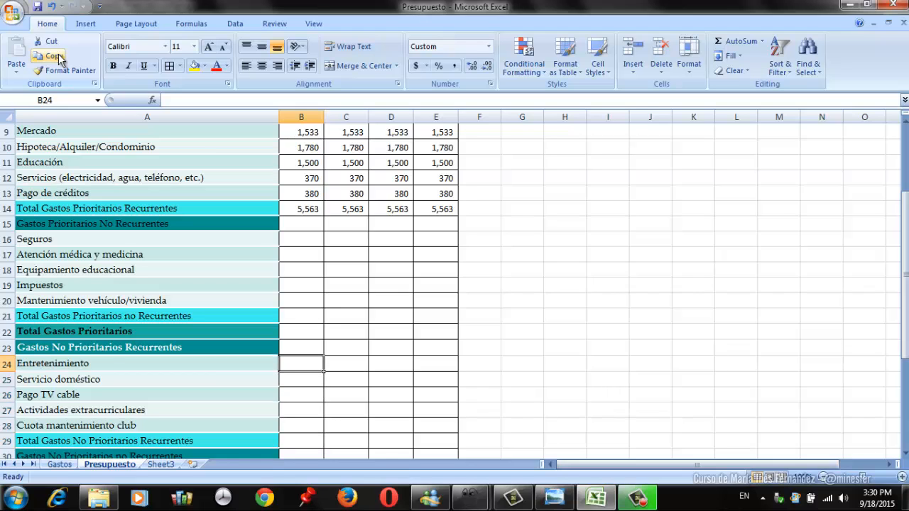
{"action": "type", "text": "="}
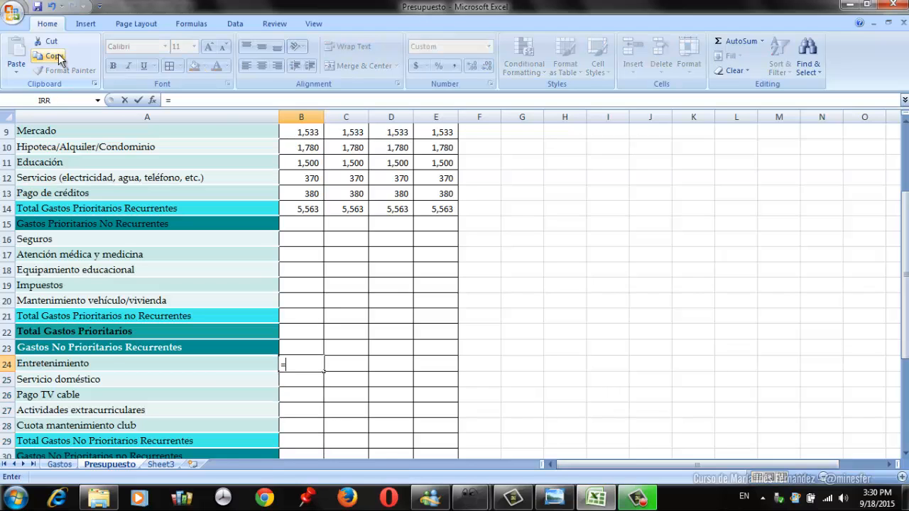
{"action": "left_click", "coordinate": [59, 463]}
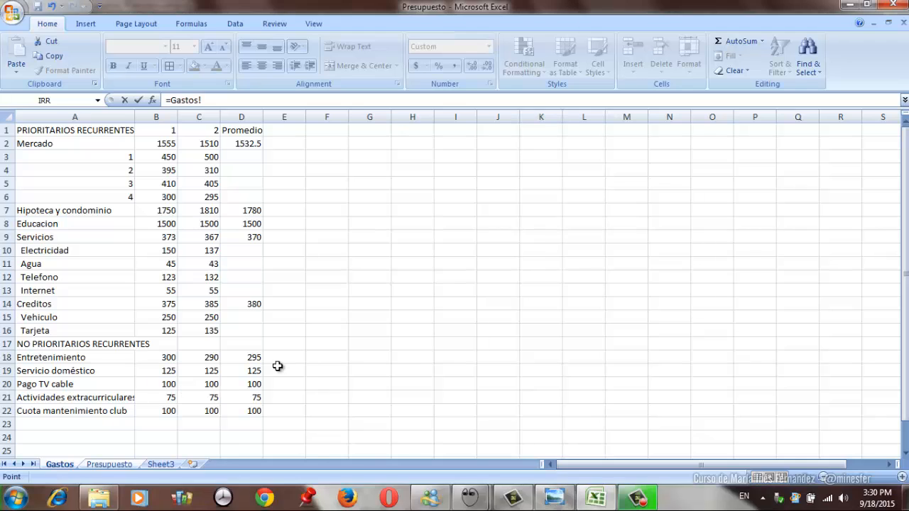
{"action": "left_click", "coordinate": [254, 356]}
{"action": "key", "text": "Return"}
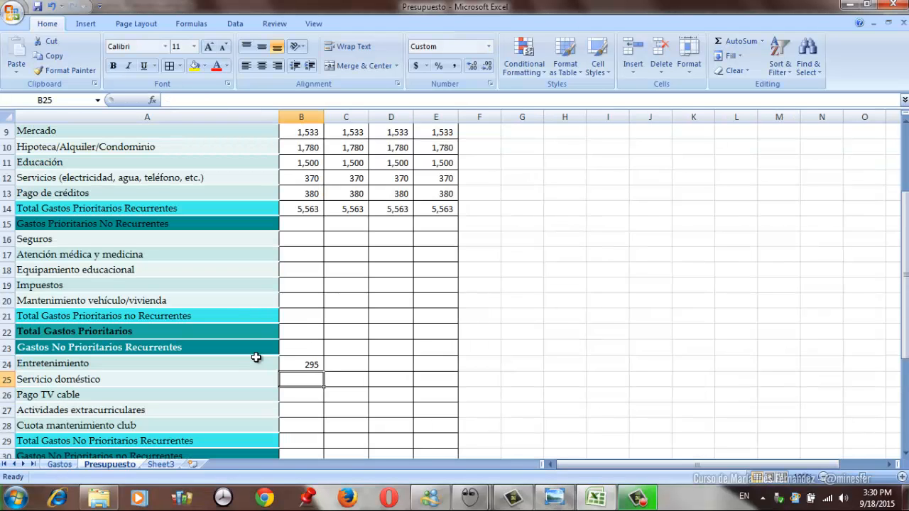
- Copy the Gastos link formula from B24 to B25:B28, from Servicio doméstico through Cuota mantenimiento club
{"action": "key", "text": "Up"}
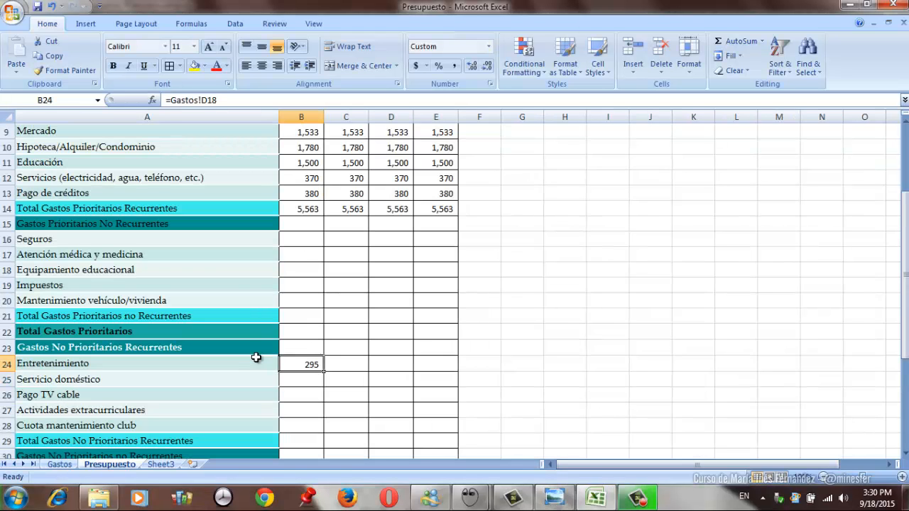
{"action": "left_click", "coordinate": [58, 55]}
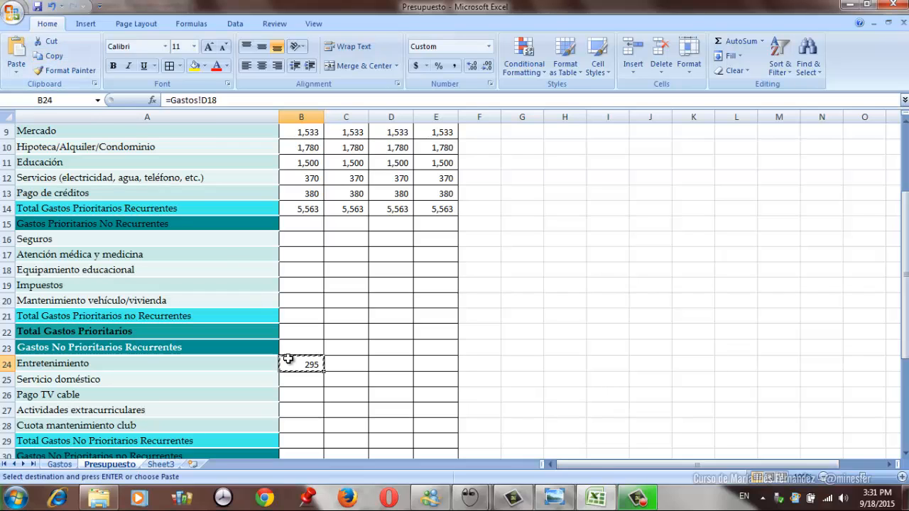
{"action": "left_click_drag", "start_coordinate": [313, 380], "coordinate": [315, 425]}
{"action": "key", "text": "Return"}
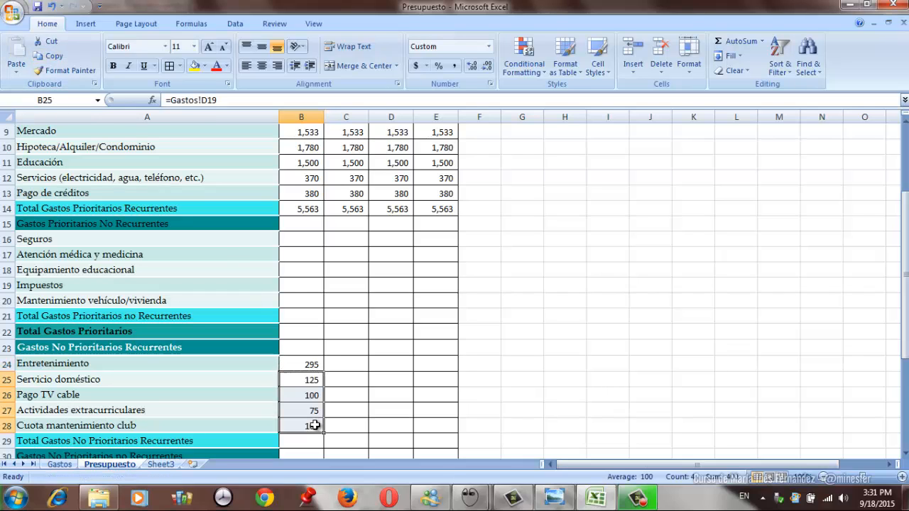
- Set the Mes 2 Entretenimiento expense in C24 equal to Mes 1 with the formula =B24
{"action": "key", "text": "Up"}
{"action": "key", "text": "Right"}
{"action": "type", "text": "=B24"}
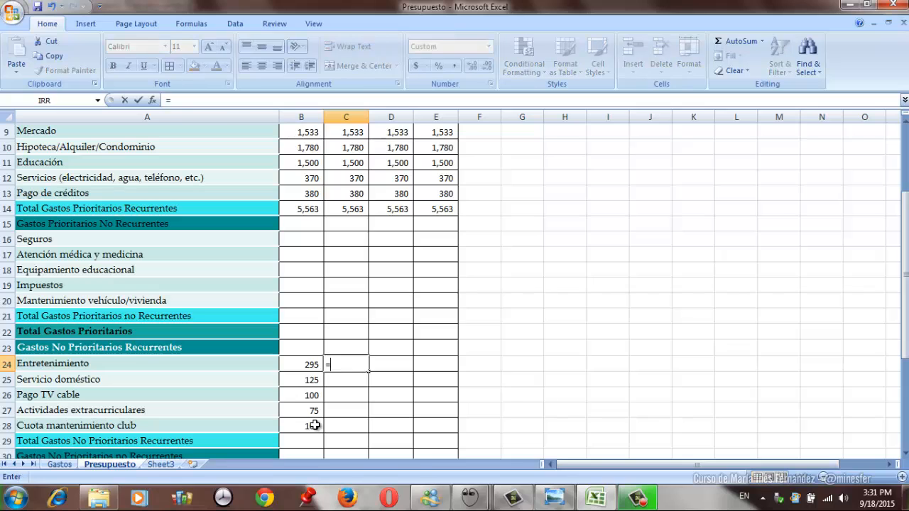
{"action": "key", "text": "Return"}
- Copy the C24 formula across C24:E28 to fill the non-priority recurring expenses for Mes 2 through Mes 4
{"action": "key", "text": "Up"}
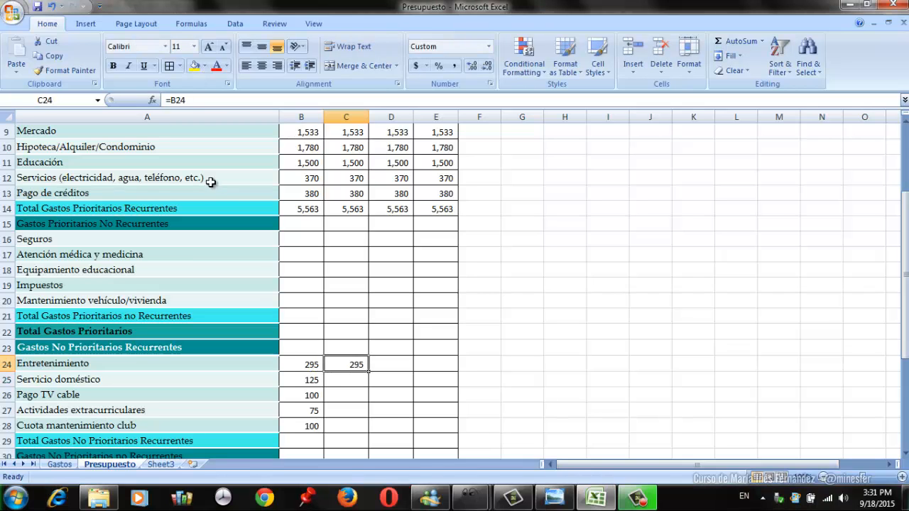
{"action": "left_click", "coordinate": [55, 61]}
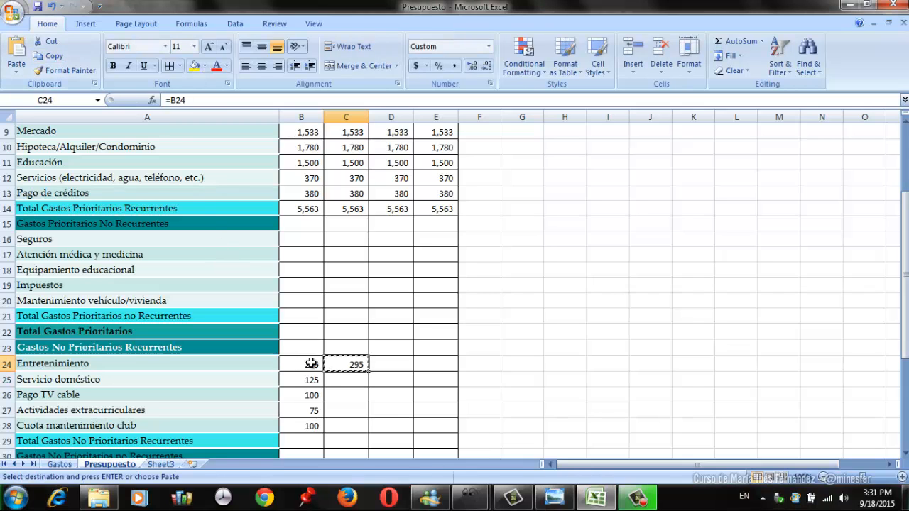
{"action": "left_click_drag", "start_coordinate": [346, 368], "coordinate": [433, 422]}
{"action": "key", "text": "Return"}
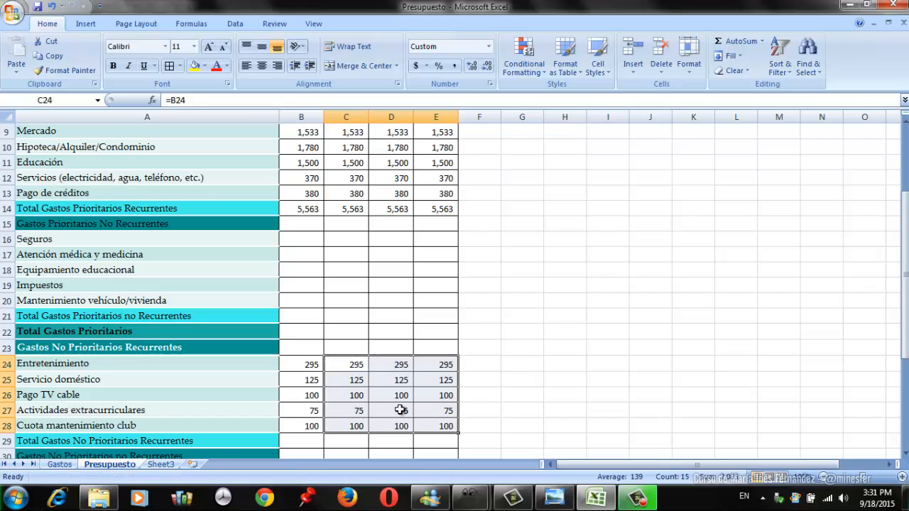
- Total the Mes 1 Gastos No Prioritarios Recurrentes in B29 with a SUM of B24:B28
{"action": "left_click", "coordinate": [298, 445]}
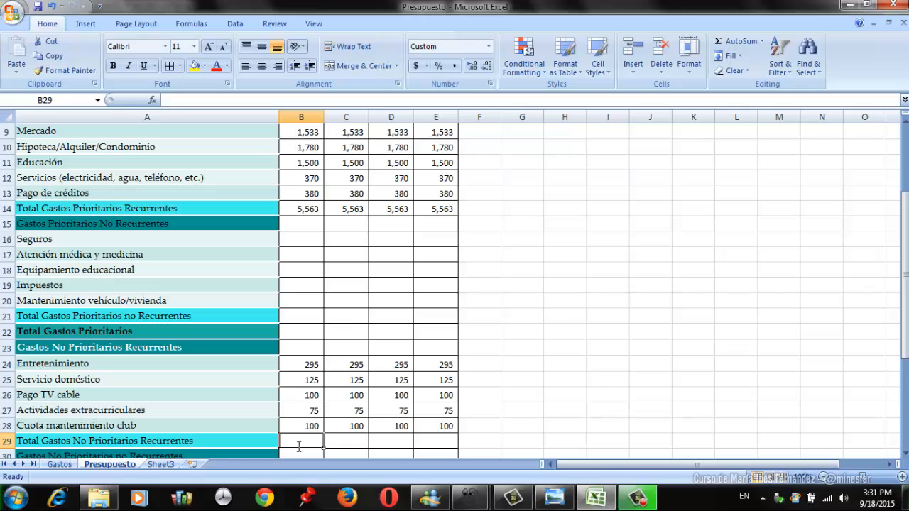
{"action": "type", "text": "=sum("}
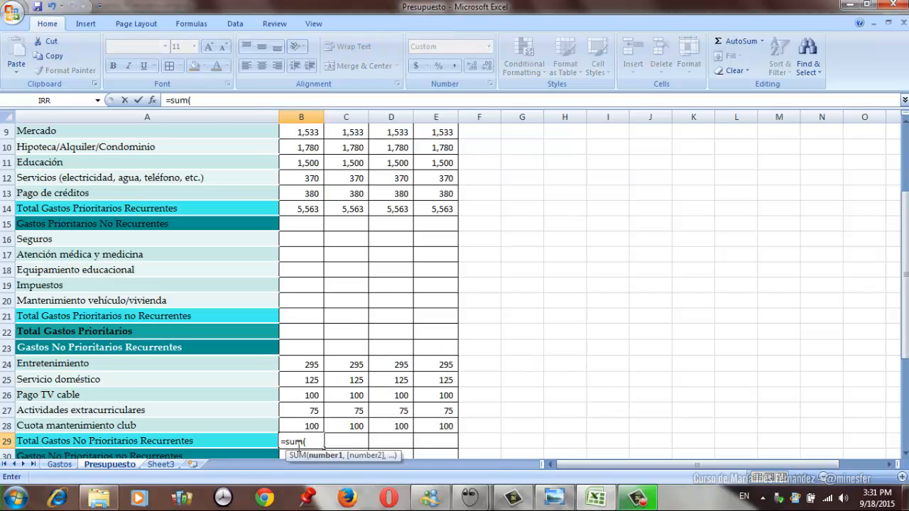
{"action": "key", "text": "Up"}
{"action": "key", "text": "shift+Up"}
{"action": "key", "text": "shift+Up"}
{"action": "key", "text": "shift+Up"}
{"action": "key", "text": "shift+Up"}
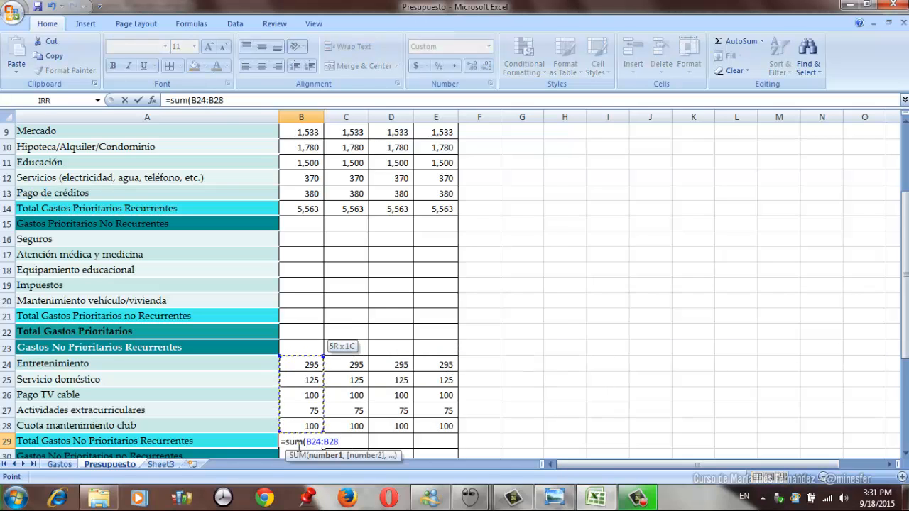
{"action": "type", "text": ")"}
{"action": "key", "text": "Return"}
- Copy the Total Gastos No Prioritarios Recurrentes formula from B29 to C29:E29 for Mes 2 through Mes 4
{"action": "key", "text": "Up"}
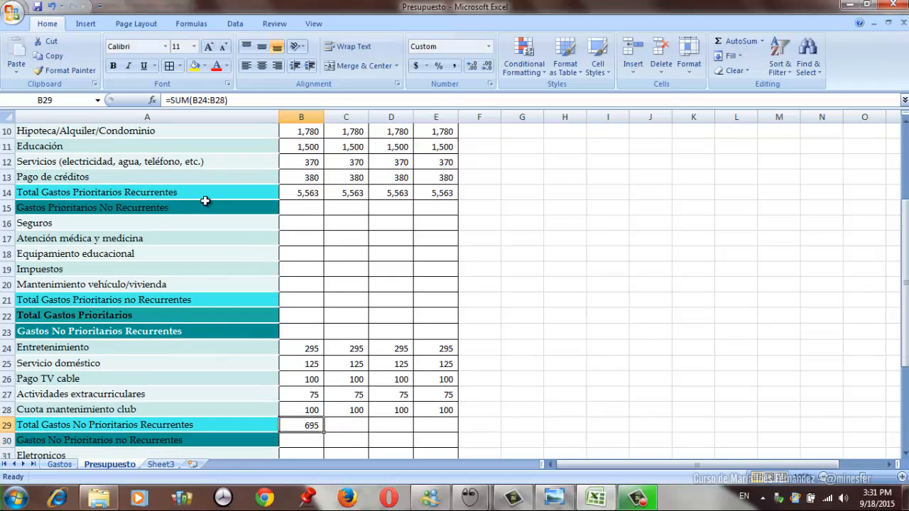
{"action": "left_click", "coordinate": [57, 60]}
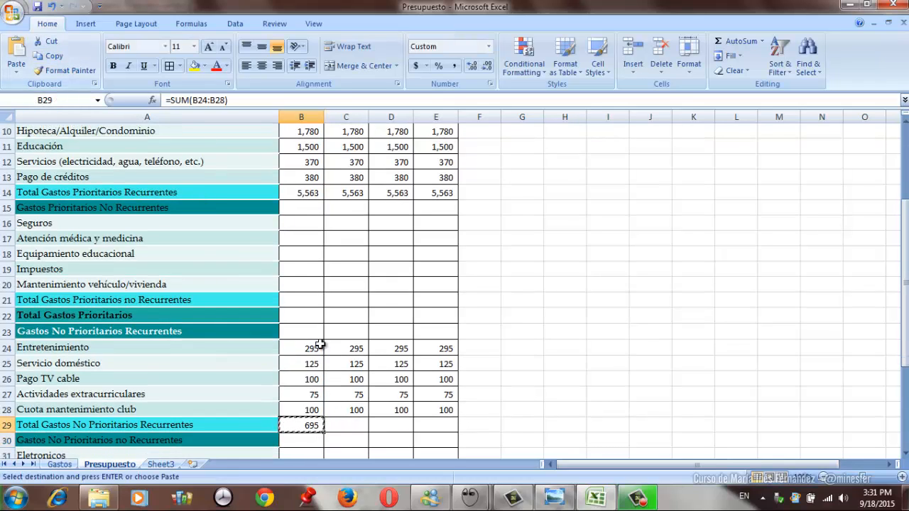
{"action": "left_click_drag", "start_coordinate": [353, 426], "coordinate": [420, 425]}
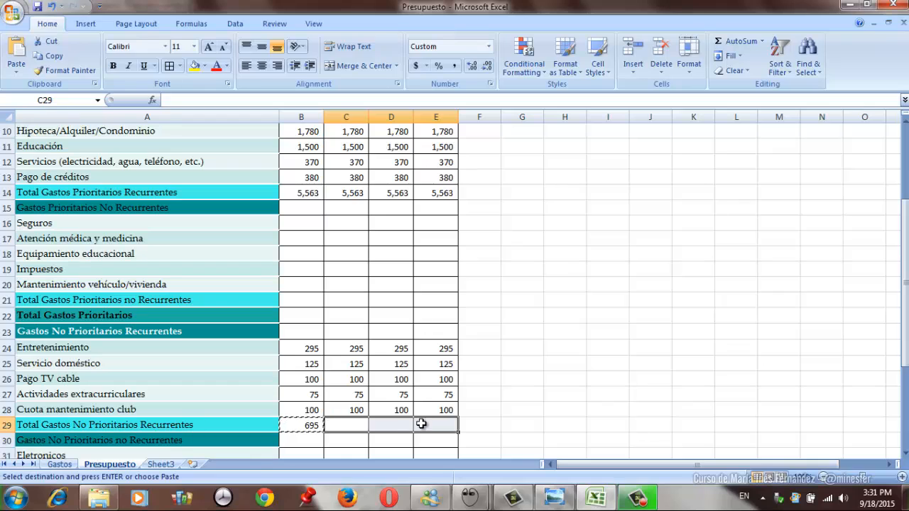
{"action": "key", "text": "Return"}
- Enter 400 as the Mes 2 Seguros expense in C16
{"action": "key", "text": "Left"}
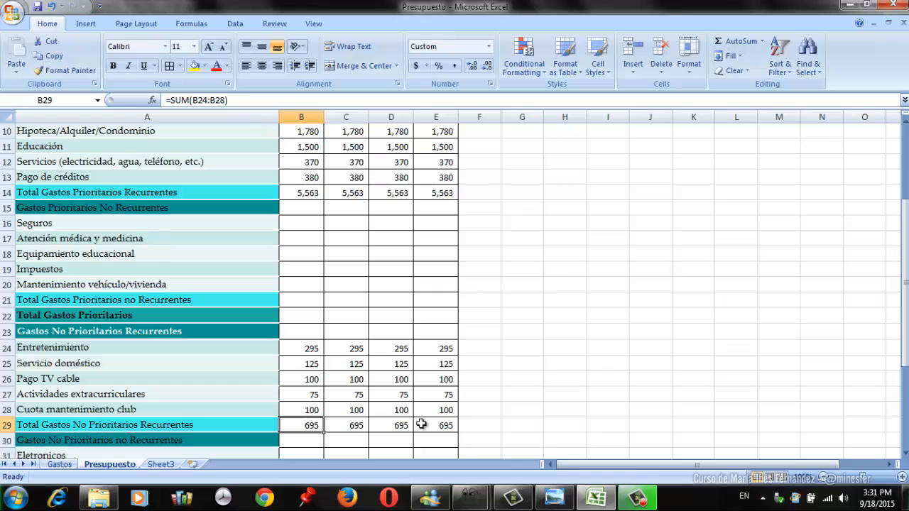
{"action": "key", "text": "Up"}
{"action": "key", "text": "Up"}
{"action": "key", "text": "Up"}
{"action": "key", "text": "Up"}
{"action": "key", "text": "Up"}
{"action": "key", "text": "Up"}
{"action": "key", "text": "Up"}
{"action": "key", "text": "Up"}
{"action": "key", "text": "Up"}
{"action": "key", "text": "Up"}
{"action": "key", "text": "Up"}
{"action": "key", "text": "Up"}
{"action": "key", "text": "Up"}
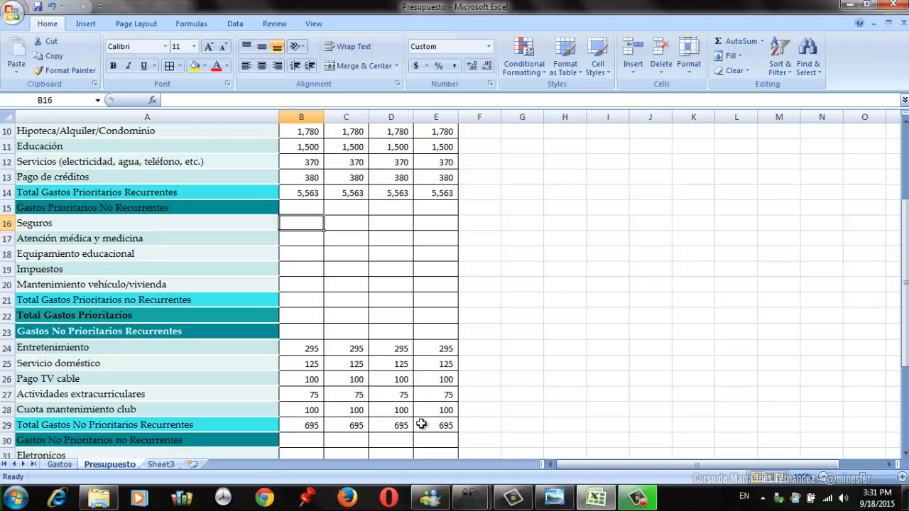
{"action": "key", "text": "Right"}
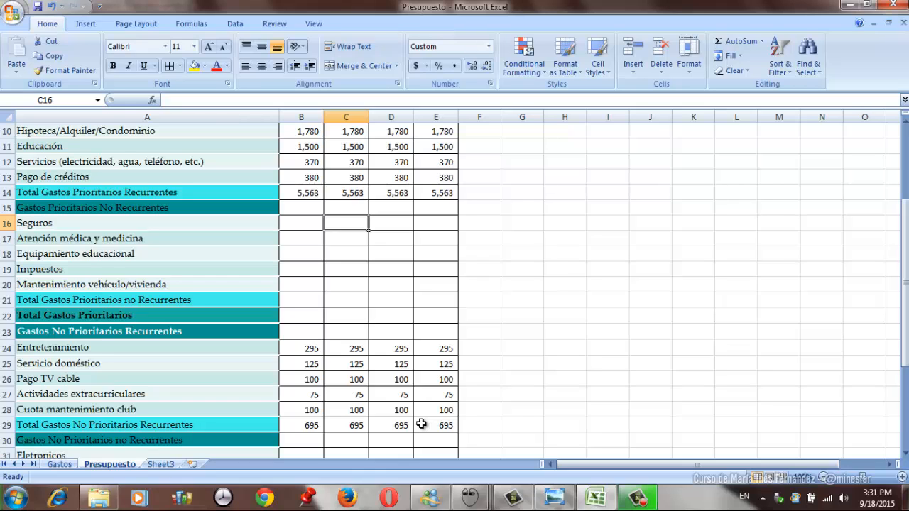
{"action": "type", "text": "400"}
{"action": "key", "text": "Return"}
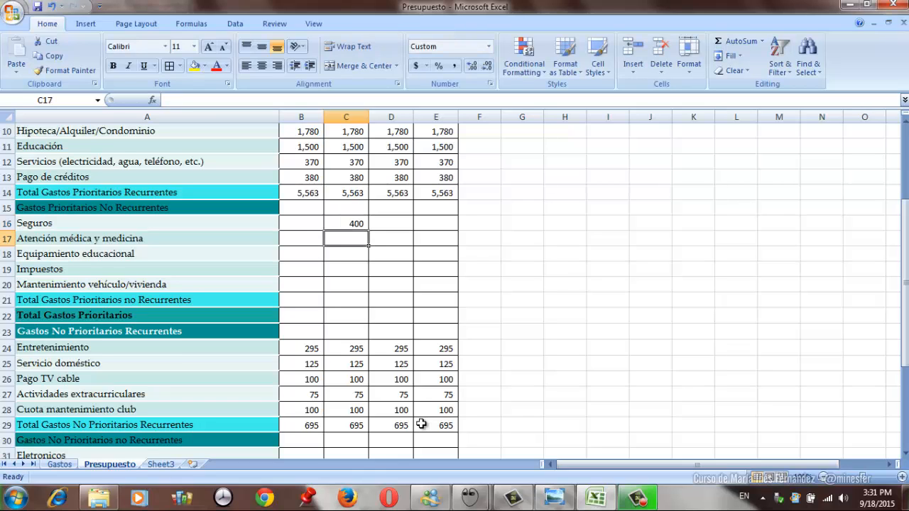
- Enter 300 as the Mes 1 Atención médica y medicina expense in B17
{"action": "key", "text": "Right"}
{"action": "key", "text": "Left"}
{"action": "key", "text": "Left"}
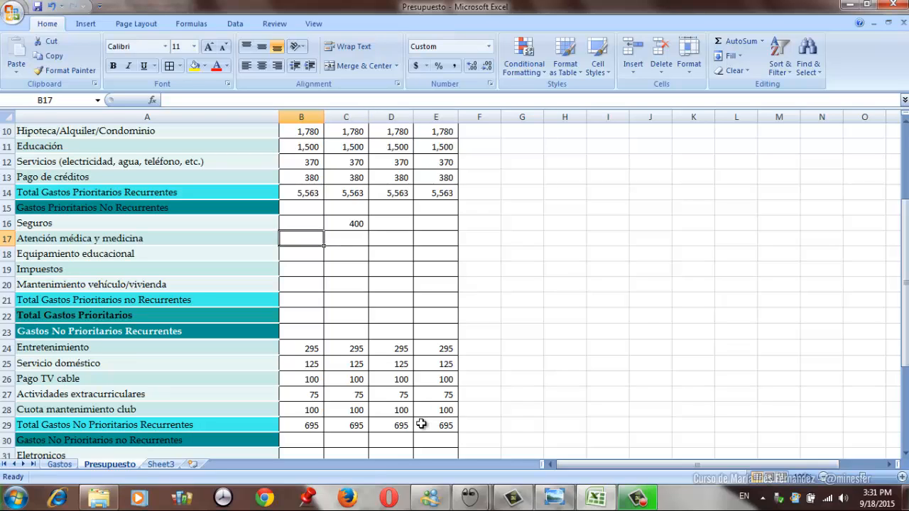
{"action": "type", "text": "300"}
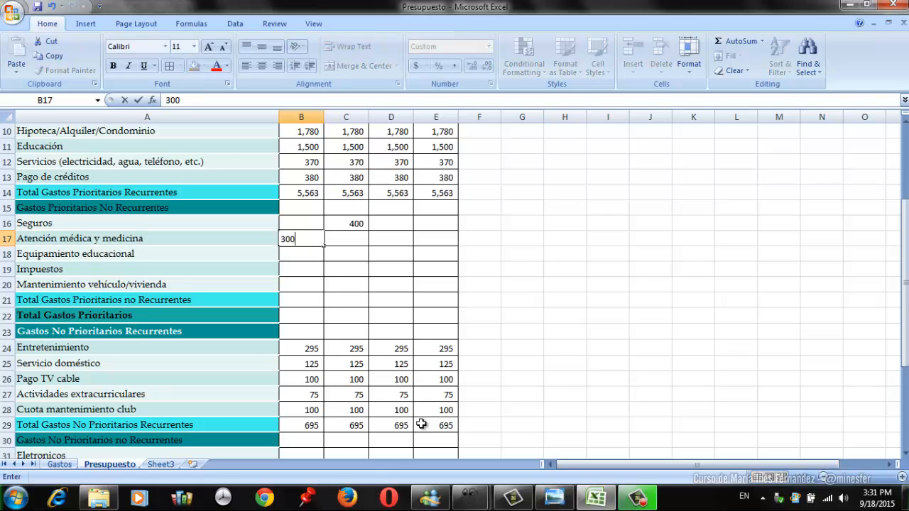
{"action": "key", "text": "Return"}
- Enter 500 as the Mes 4 Impuestos expense in E19
{"action": "key", "text": "Right"}
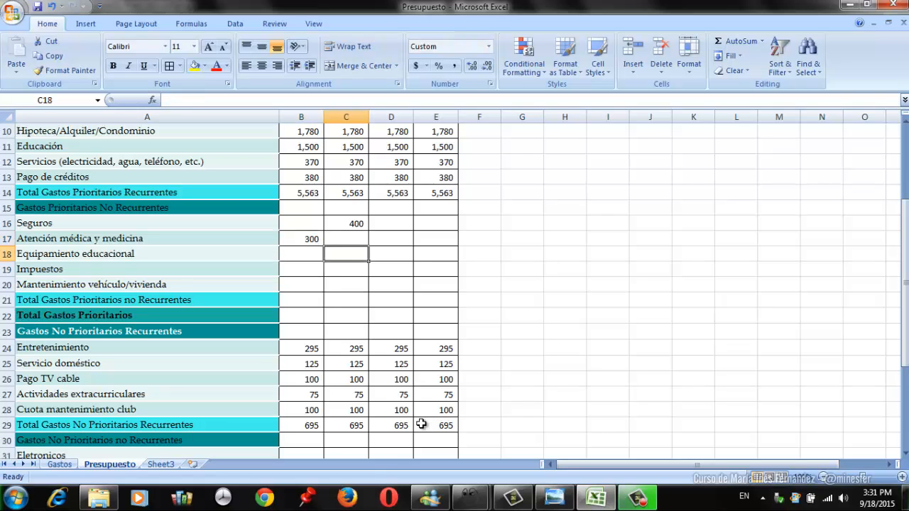
{"action": "key", "text": "Right"}
{"action": "key", "text": "Up"}
{"action": "key", "text": "Up"}
{"action": "key", "text": "Up"}
{"action": "key", "text": "Up"}
{"action": "key", "text": "Up"}
{"action": "key", "text": "Up"}
{"action": "key", "text": "Up"}
{"action": "key", "text": "Up"}
{"action": "key", "text": "Up"}
{"action": "key", "text": "Up"}
{"action": "key", "text": "Up"}
{"action": "key", "text": "Up"}
{"action": "key", "text": "Up"}
{"action": "key", "text": "Up"}
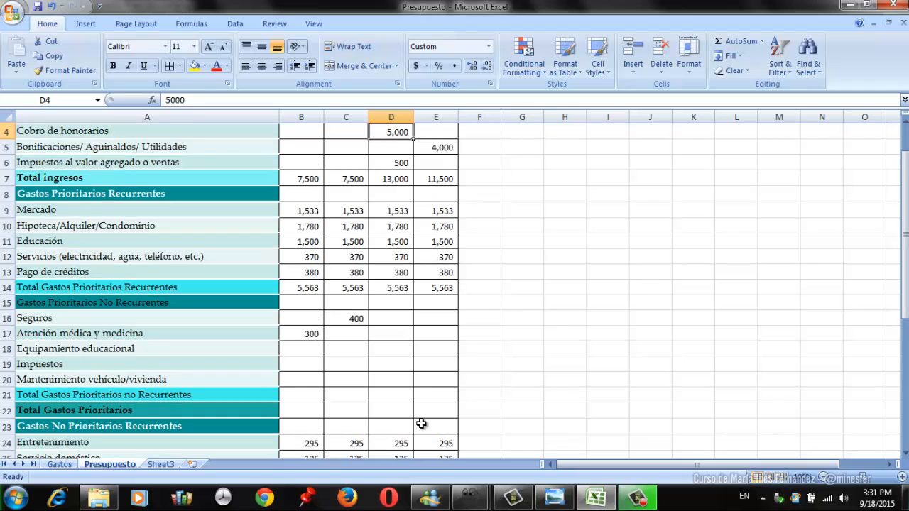
{"action": "key", "text": "Down"}
{"action": "key", "text": "Down"}
{"action": "key", "text": "Down"}
{"action": "key", "text": "Down"}
{"action": "key", "text": "Down"}
{"action": "key", "text": "Down"}
{"action": "key", "text": "Down"}
{"action": "key", "text": "Down"}
{"action": "key", "text": "Down"}
{"action": "key", "text": "Down"}
{"action": "key", "text": "Down"}
{"action": "key", "text": "Down"}
{"action": "key", "text": "Down"}
{"action": "key", "text": "Down"}
{"action": "key", "text": "Down"}
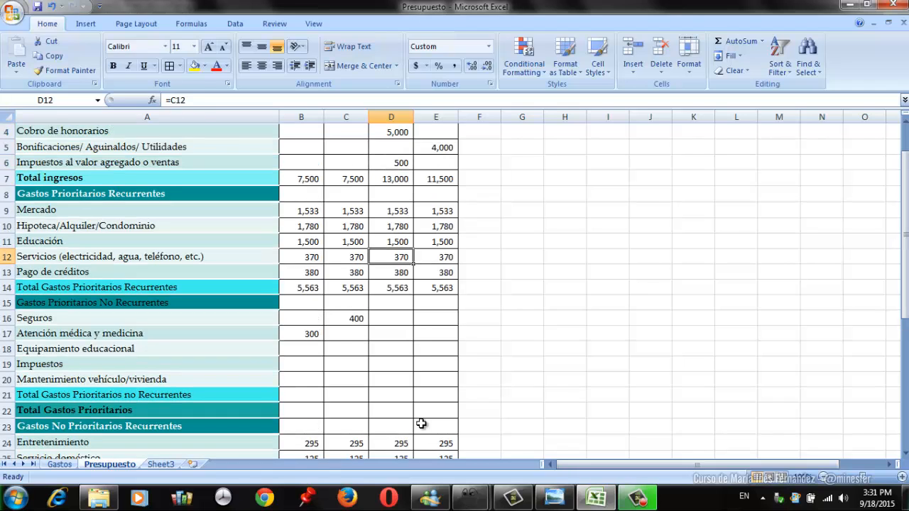
{"action": "key", "text": "Right"}
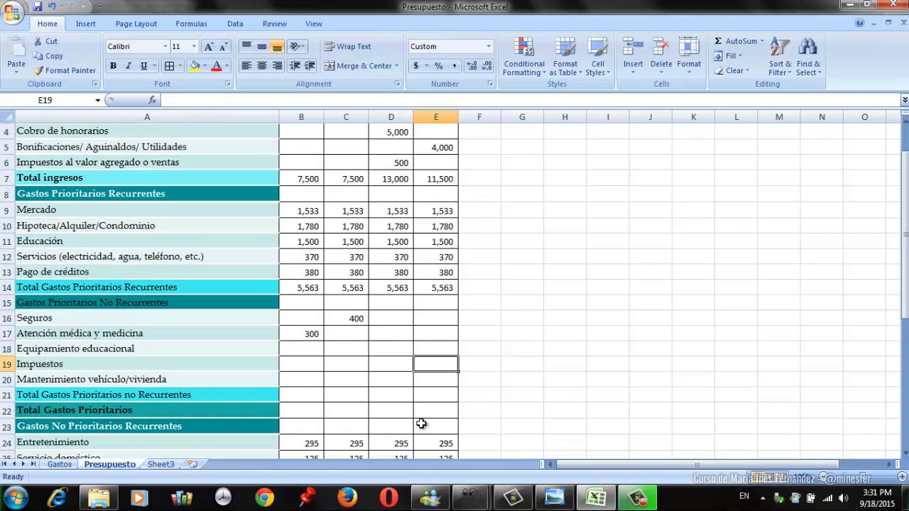
{"action": "type", "text": "500"}
{"action": "key", "text": "Return"}
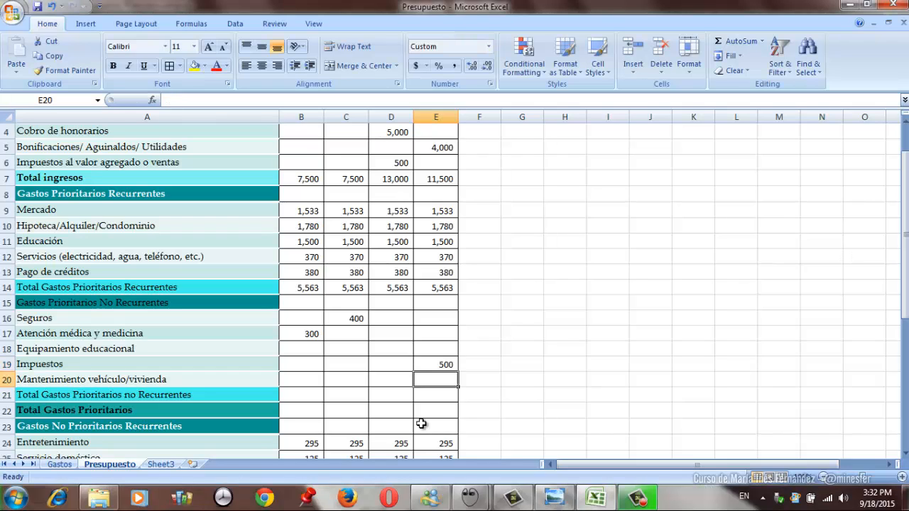
- Enter 50 as the Mes 3 Equipamiento educacional expense in D18
{"action": "key", "text": "Up"}
{"action": "key", "text": "Up"}
{"action": "key", "text": "Left"}
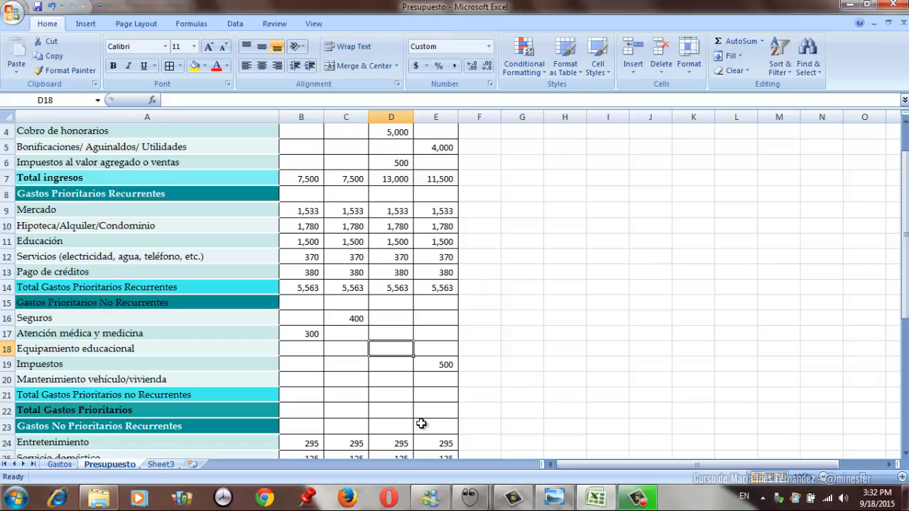
{"action": "type", "text": "50"}
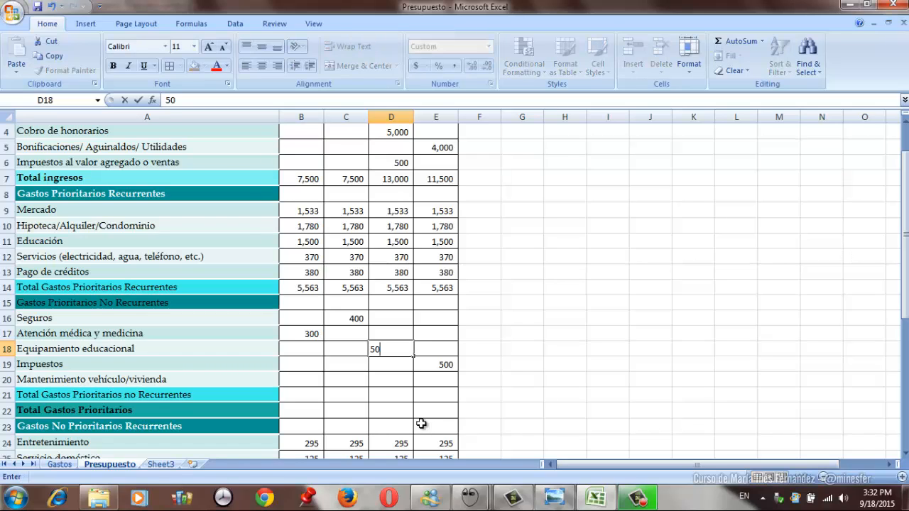
{"action": "key", "text": "Return"}
- Enter 200 as the Mes 3 Mantenimiento vehículo/vivienda expense in D20
{"action": "key", "text": "Down"}
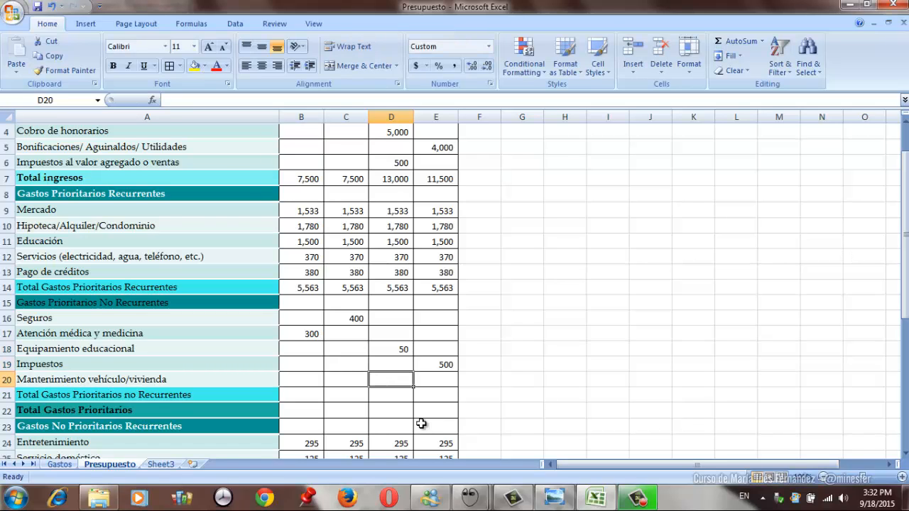
{"action": "key", "text": "Left"}
{"action": "key", "text": "Right"}
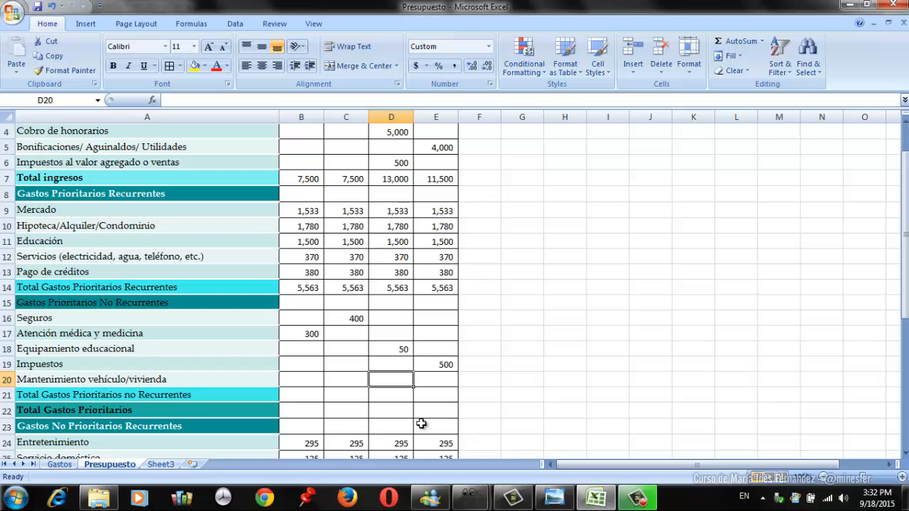
{"action": "type", "text": "200"}
{"action": "key", "text": "Return"}
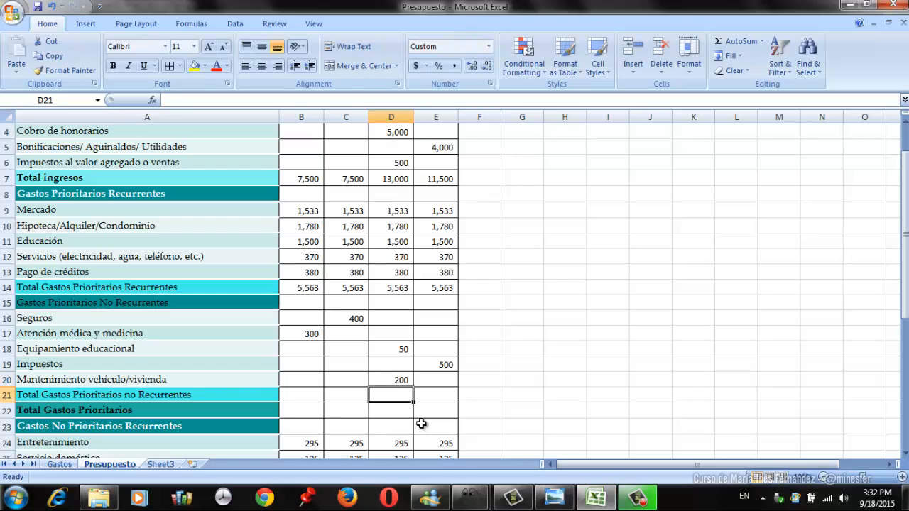
- Total the Mes 1 Gastos Prioritarios no Recurrentes in B21 with a SUM of B16:B20
{"action": "key", "text": "Left"}
{"action": "key", "text": "Left"}
{"action": "type", "text": "=sum("}
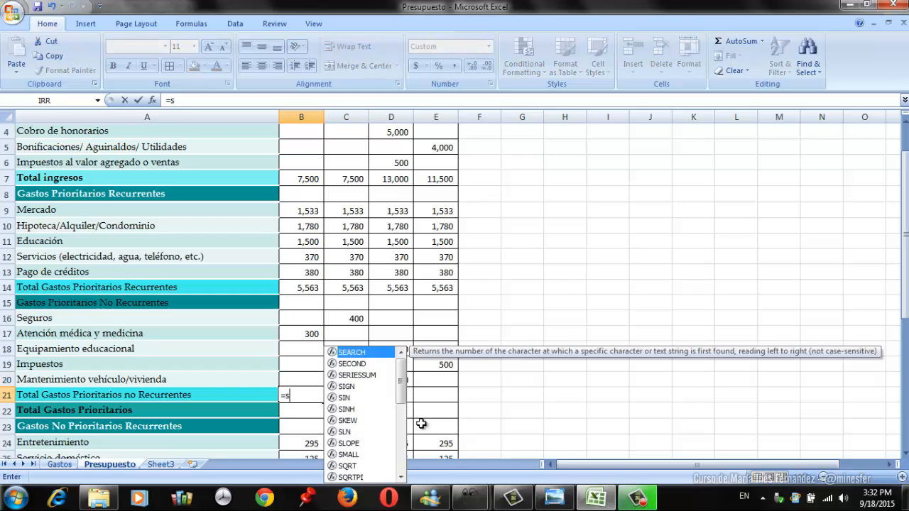
{"action": "key", "text": "Up"}
{"action": "key", "text": "shift+Up"}
{"action": "key", "text": "shift+Up"}
{"action": "key", "text": "shift+Up"}
{"action": "key", "text": "shift+Up"}
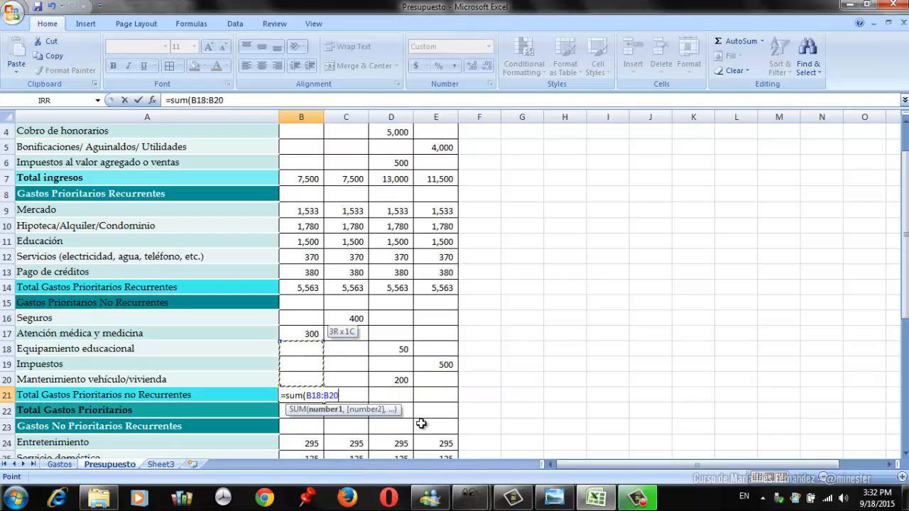
{"action": "key", "text": "Return"}
- Copy the Total Gastos Prioritarios no Recurrentes formula from B21 to C21:E21 for Mes 2 through Mes 4
{"action": "key", "text": "Up"}
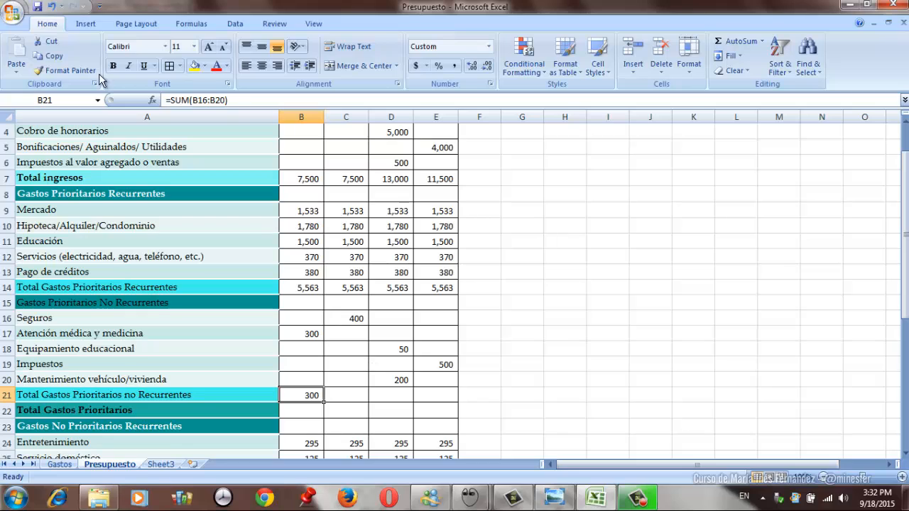
{"action": "left_click", "coordinate": [50, 55]}
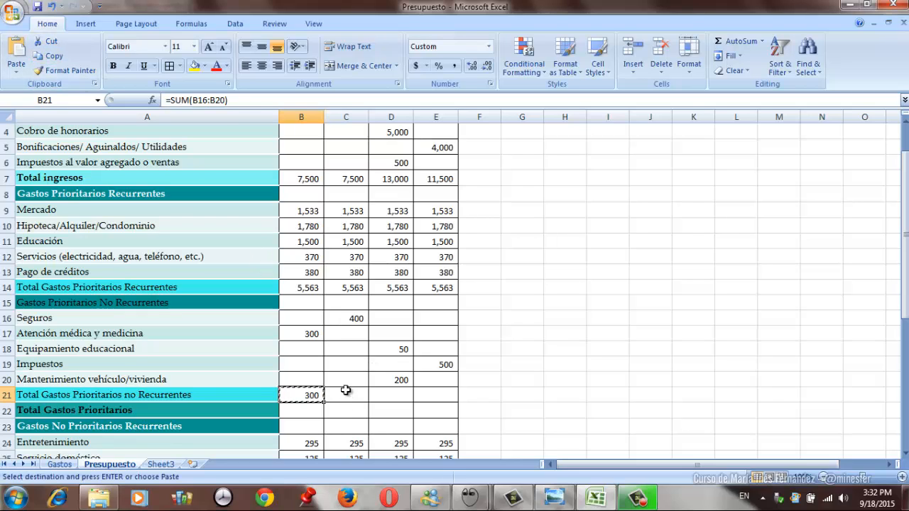
{"action": "left_click_drag", "start_coordinate": [348, 396], "coordinate": [427, 397]}
{"action": "key", "text": "Return"}
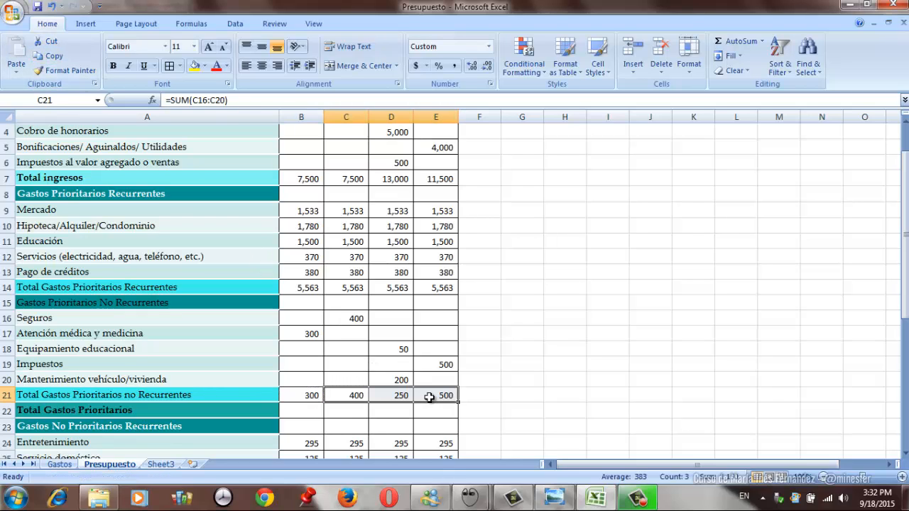
- Enter 300 as the Mes 3 Eletronicos expense in D31
{"action": "key", "text": "Left"}
{"action": "key", "text": "Down"}
{"action": "key", "text": "Down"}
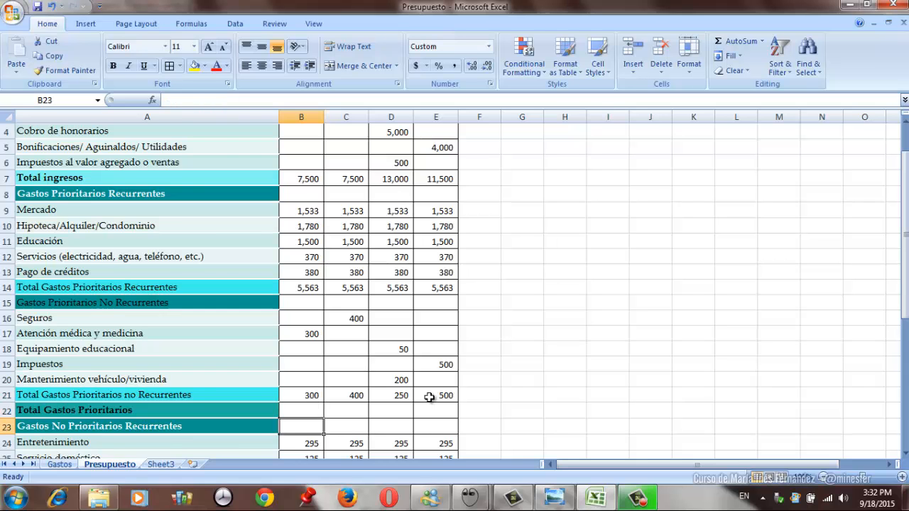
{"action": "key", "text": "Down"}
{"action": "key", "text": "Down"}
{"action": "key", "text": "Down"}
{"action": "key", "text": "Down"}
{"action": "key", "text": "Down"}
{"action": "key", "text": "Down"}
{"action": "key", "text": "Down"}
{"action": "key", "text": "Down"}
{"action": "key", "text": "Down"}
{"action": "key", "text": "Down"}
{"action": "key", "text": "Down"}
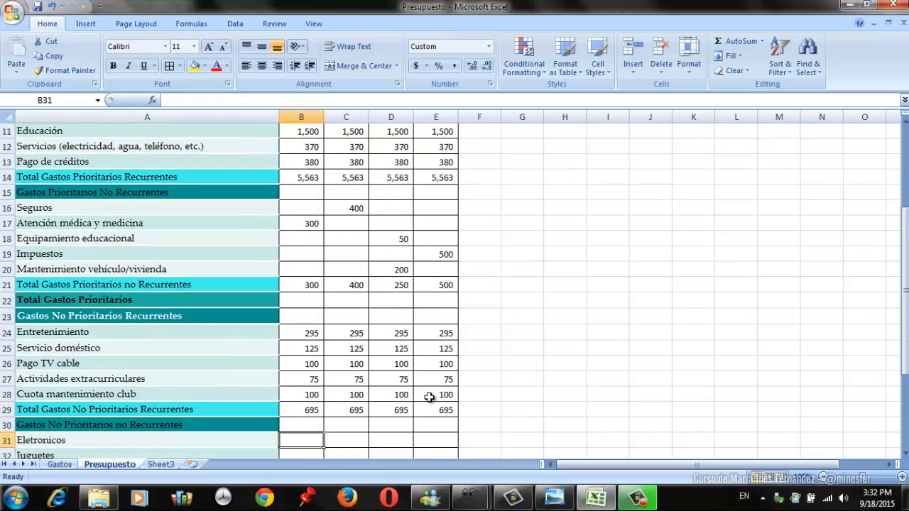
{"action": "key", "text": "Down"}
{"action": "key", "text": "Down"}
{"action": "key", "text": "Down"}
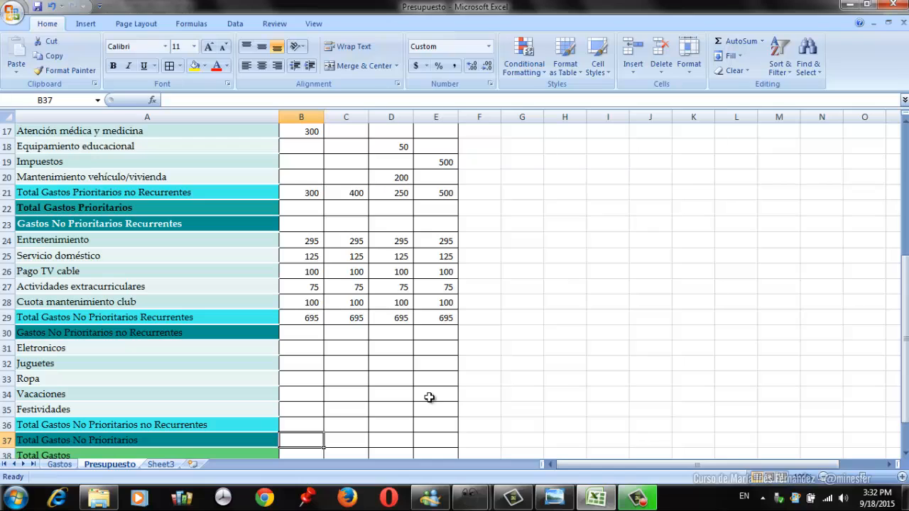
{"action": "key", "text": "Up"}
{"action": "key", "text": "Up"}
{"action": "key", "text": "Up"}
{"action": "key", "text": "Up"}
{"action": "key", "text": "Up"}
{"action": "key", "text": "Up"}
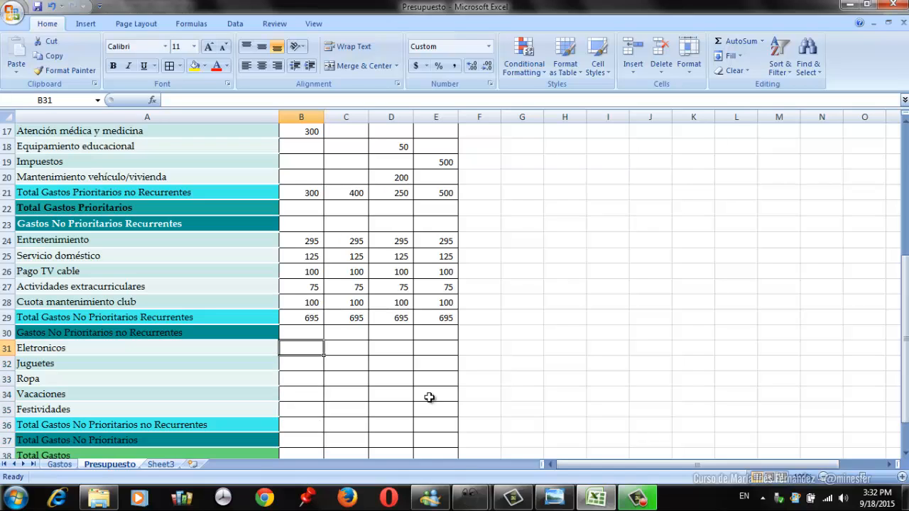
{"action": "key", "text": "Right"}
{"action": "key", "text": "Right"}
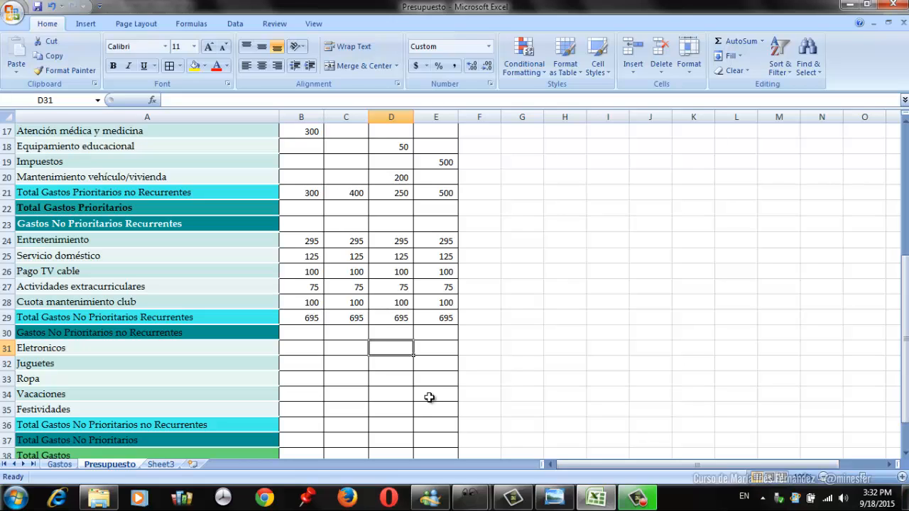
{"action": "type", "text": "300"}
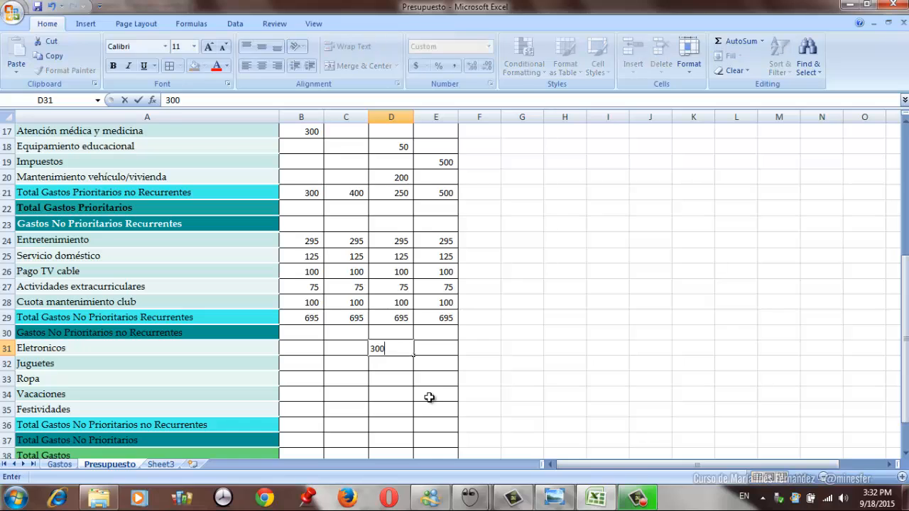
{"action": "key", "text": "Return"}
- Enter 200 for Juguetes in Mes 2 (C32) and 100 for Ropa in Mes 1 (B33)
{"action": "key", "text": "Left"}
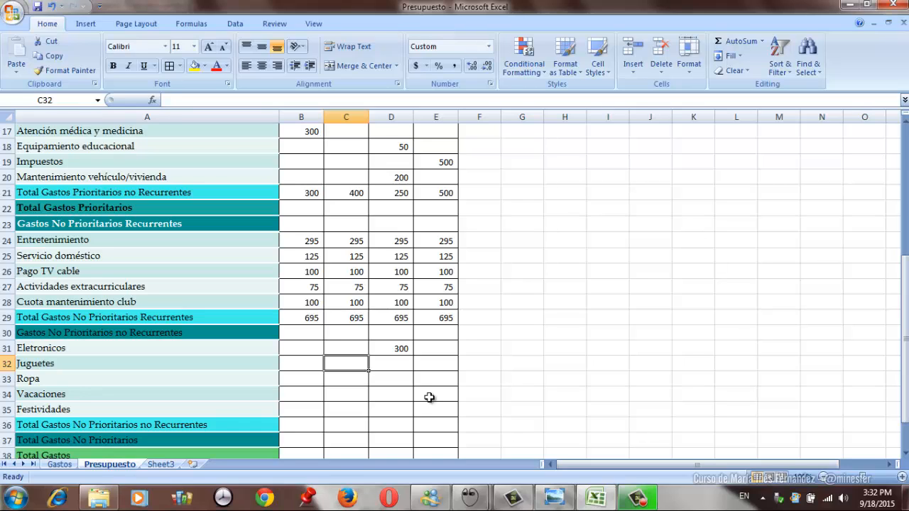
{"action": "type", "text": "200"}
{"action": "key", "text": "Return"}
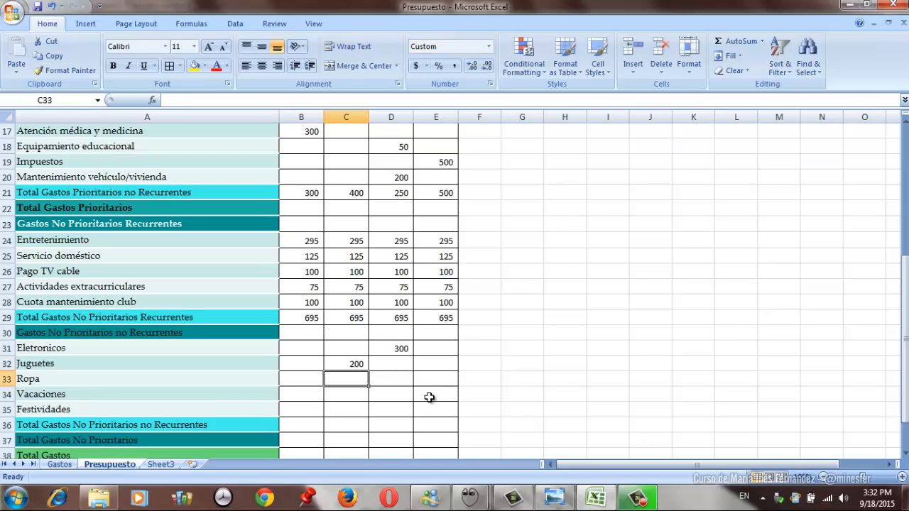
{"action": "key", "text": "Left"}
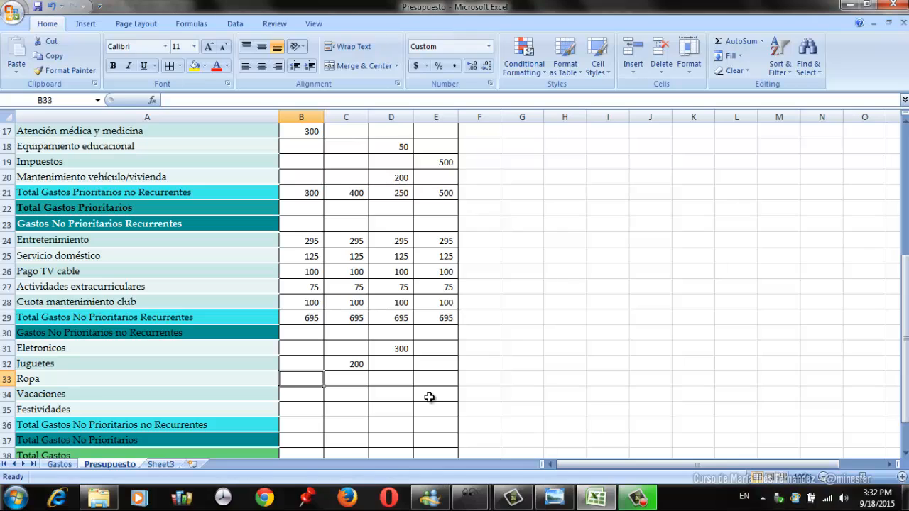
{"action": "type", "text": "100"}
{"action": "key", "text": "Return"}
- Enter 1500 as the Mes 4 Vacaciones expense in E34
{"action": "key", "text": "Right"}
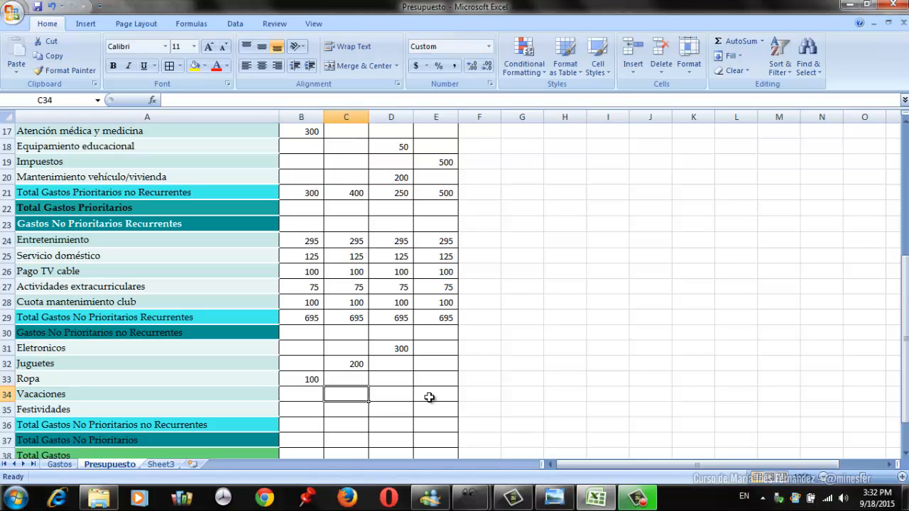
{"action": "key", "text": "Right"}
{"action": "key", "text": "Right"}
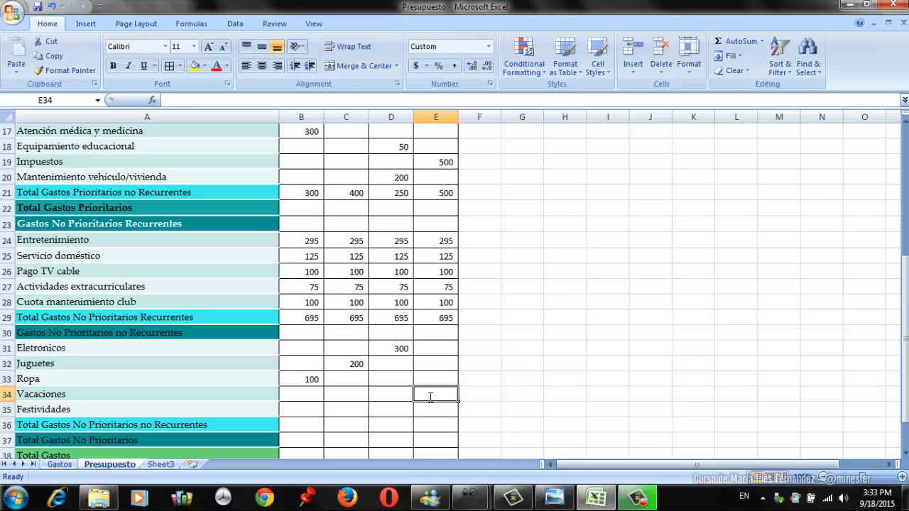
{"action": "type", "text": "1500"}
{"action": "key", "text": "Return"}
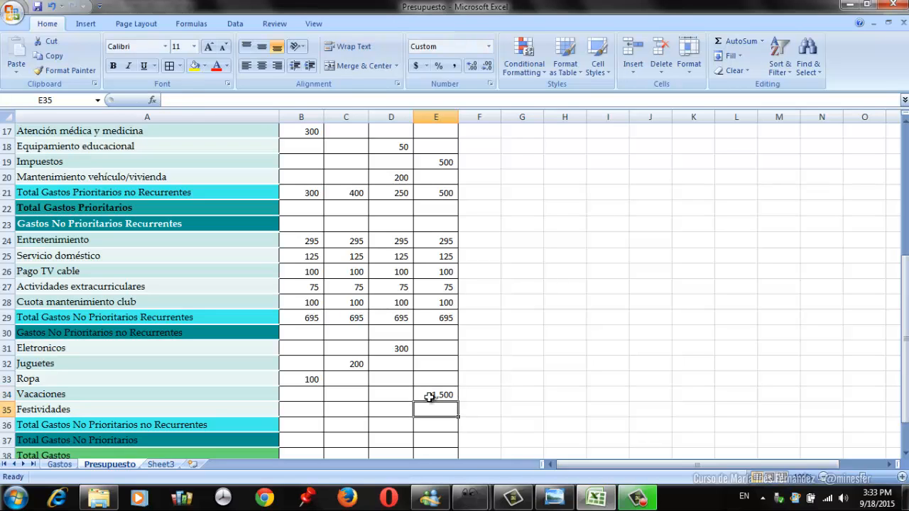
- Enter 1000 as the Mes 4 Festividades expense in E35
{"action": "key", "text": "Left"}
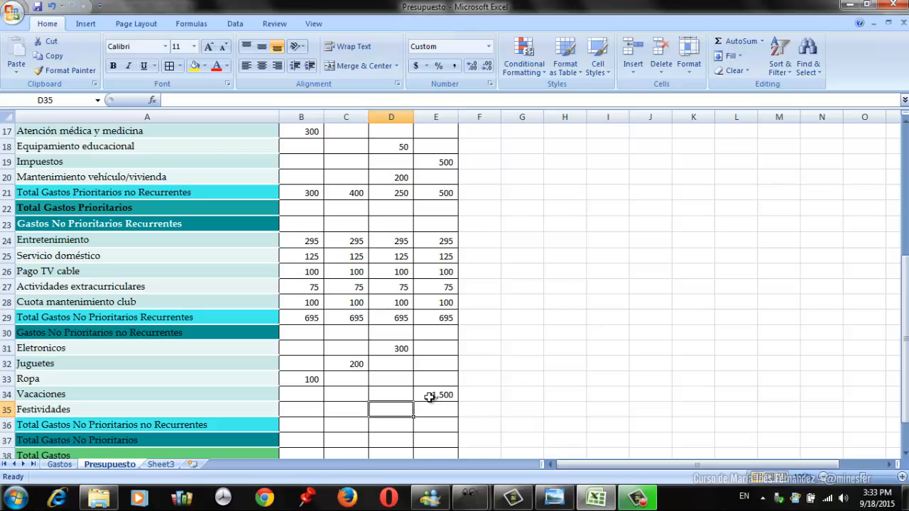
{"action": "key", "text": "Right"}
{"action": "type", "text": "100"}
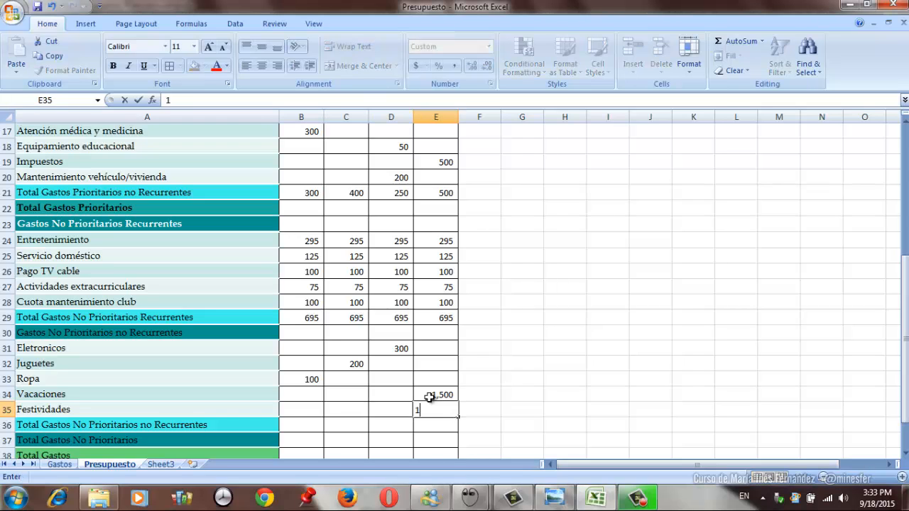
{"action": "key", "text": "Return"}
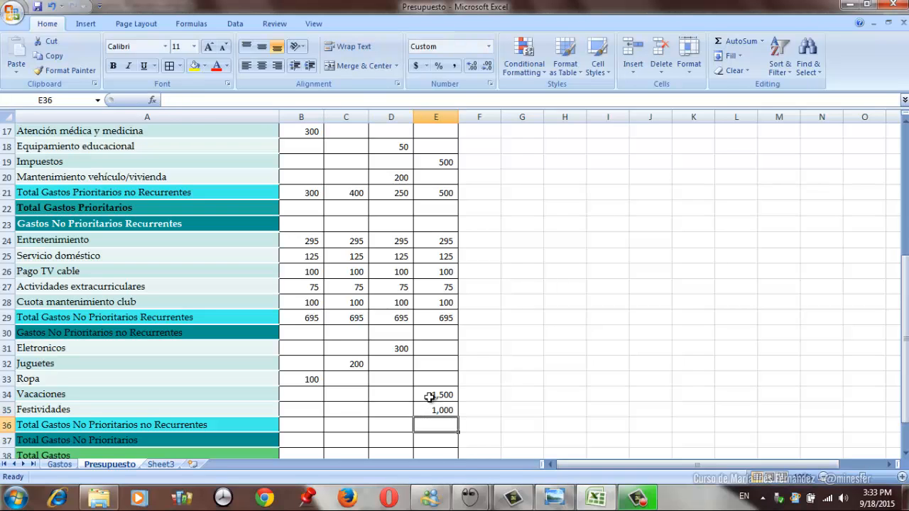
- Total the Mes 1 Gastos No Prioritarios no Recurrentes in B36 with =SUM(B31:B35)
{"action": "key", "text": "Left"}
{"action": "key", "text": "Left"}
{"action": "key", "text": "Left"}
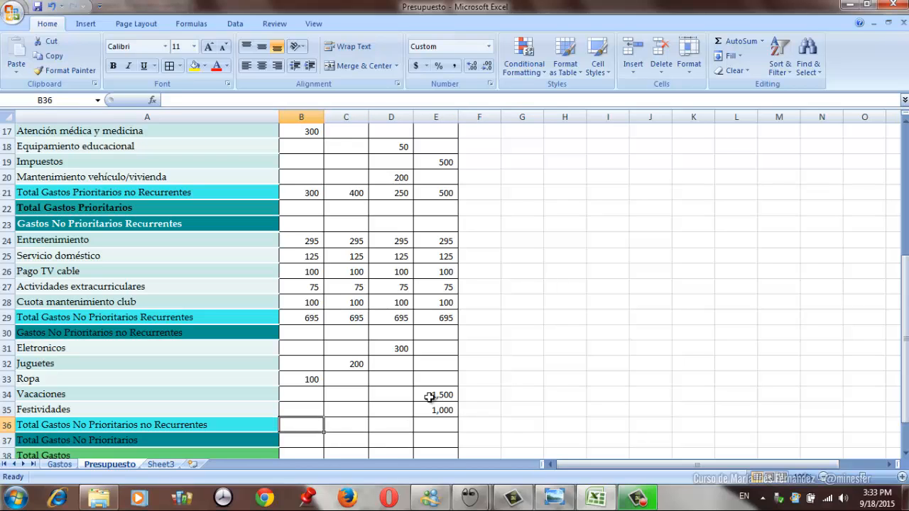
{"action": "type", "text": "=sum"}
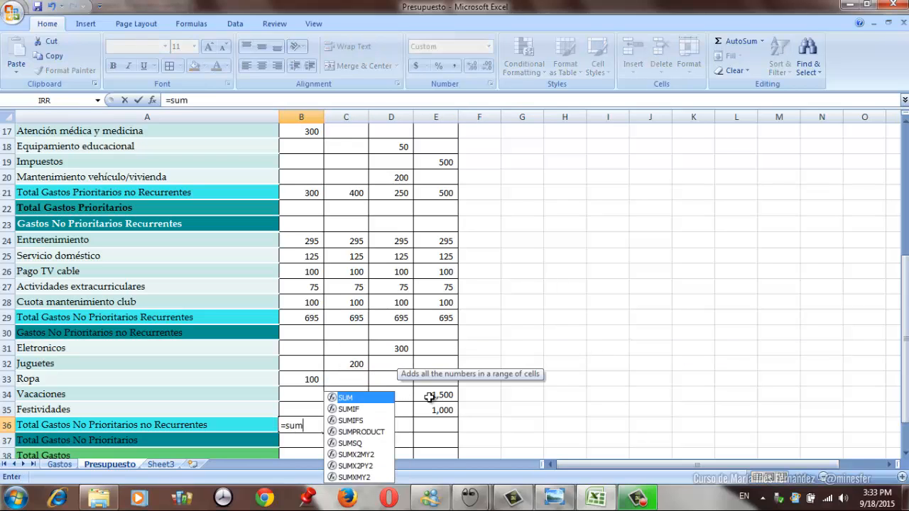
{"action": "type", "text": "("}
{"action": "key", "text": "Up"}
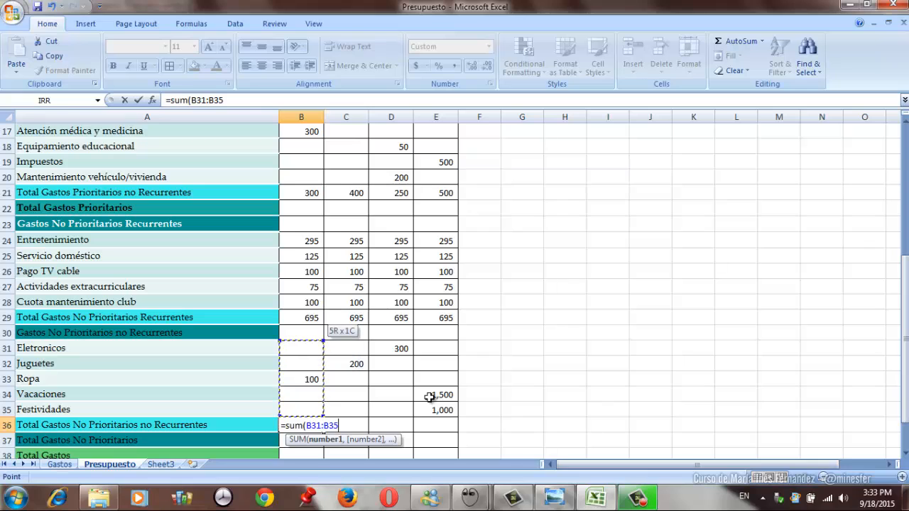
{"action": "type", "text": ")"}
{"action": "key", "text": "Return"}
- Copy the Total Gastos No Prioritarios no Recurrentes formula from B36 to C36:E36
{"action": "key", "text": "Up"}
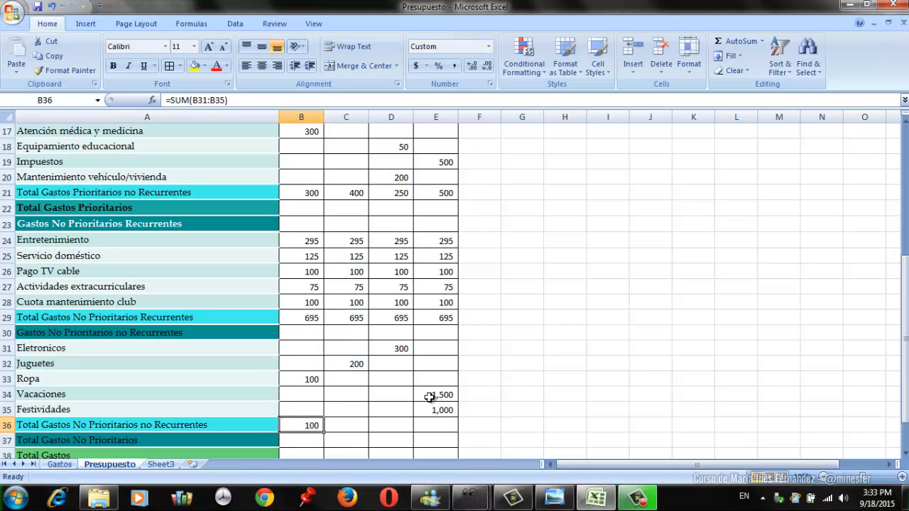
{"action": "left_click", "coordinate": [50, 55]}
{"action": "left_click", "coordinate": [338, 425]}
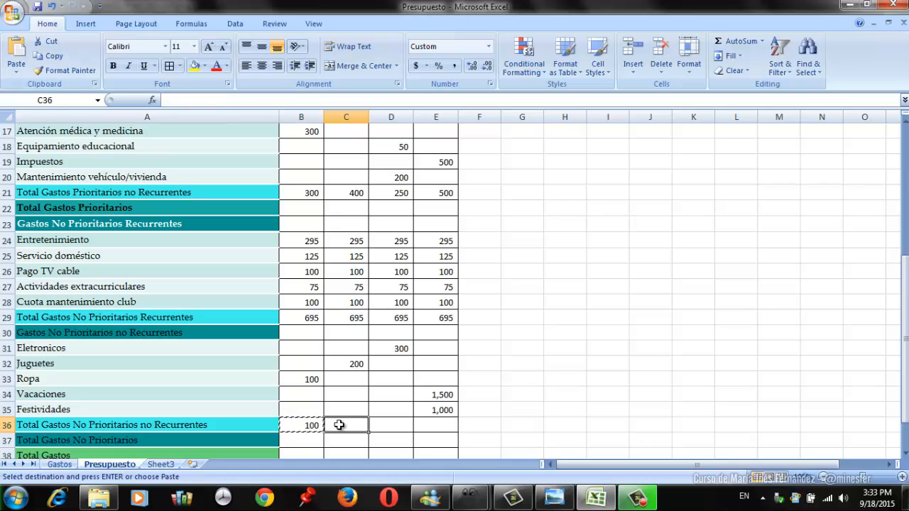
{"action": "key", "text": "shift+Right"}
{"action": "key", "text": "shift+Right"}
{"action": "key", "text": "Return"}
- Calculate the Mes 1 Total Gastos No Prioritarios in B37 with the formula =B36+B29
{"action": "key", "text": "Home"}
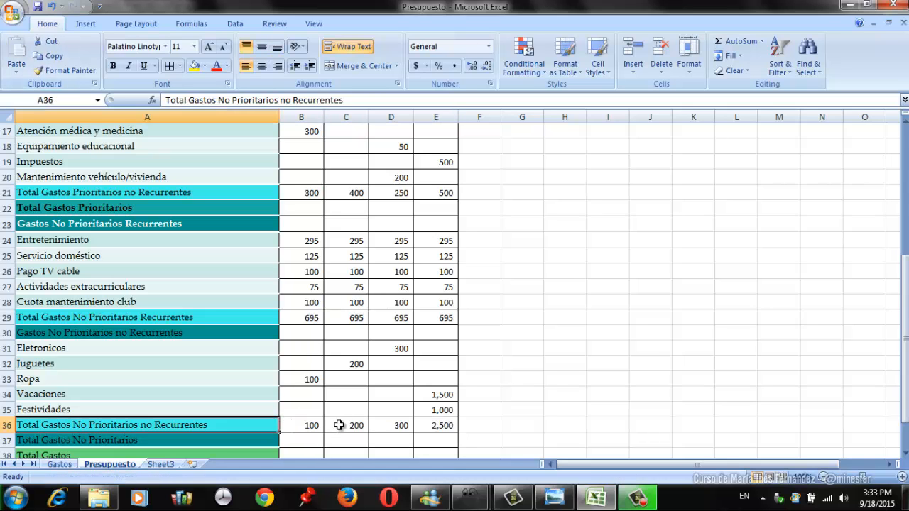
{"action": "key", "text": "Down"}
{"action": "key", "text": "Down"}
{"action": "key", "text": "Down"}
{"action": "key", "text": "Down"}
{"action": "key", "text": "Up"}
{"action": "key", "text": "Up"}
{"action": "key", "text": "Up"}
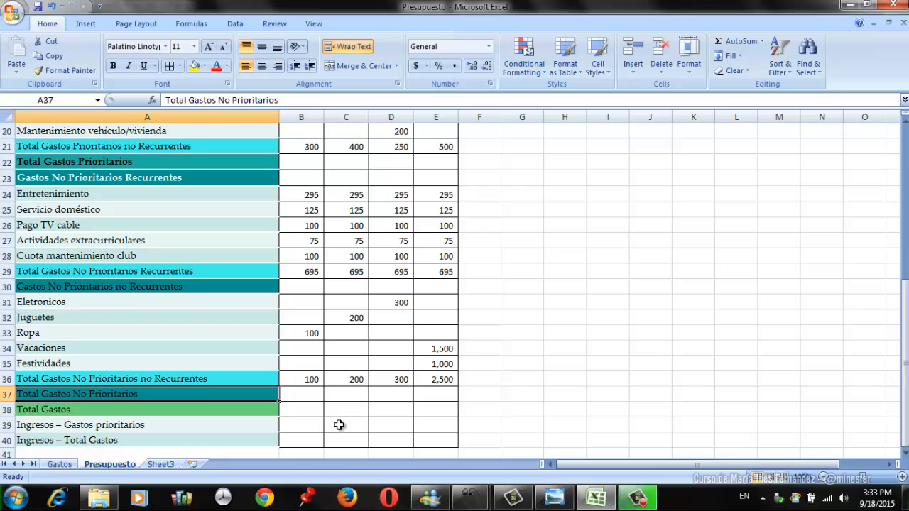
{"action": "key", "text": "Right"}
{"action": "type", "text": "="}
{"action": "key", "text": "Up"}
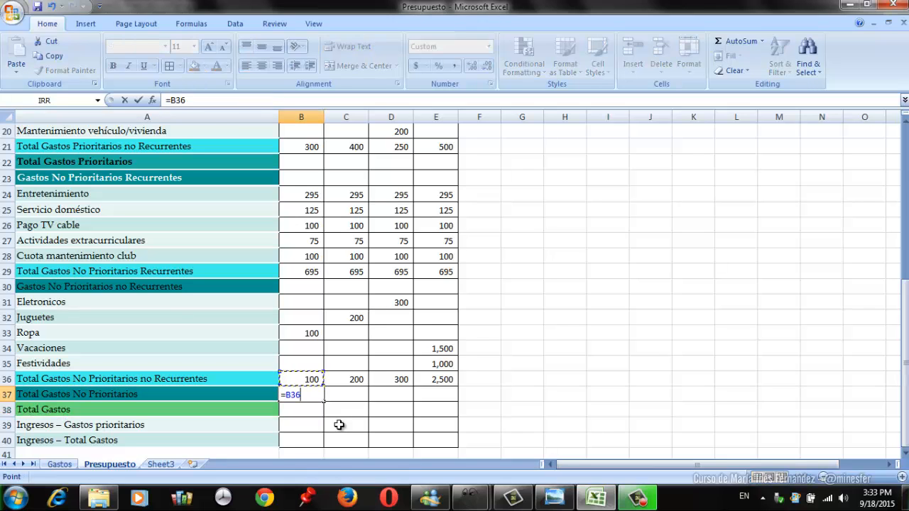
{"action": "type", "text": "+"}
{"action": "key", "text": "Up"}
{"action": "key", "text": "Up"}
{"action": "key", "text": "Up"}
{"action": "key", "text": "Up"}
{"action": "key", "text": "Up"}
{"action": "key", "text": "Up"}
{"action": "key", "text": "Up"}
{"action": "key", "text": "Up"}
{"action": "key", "text": "Up"}
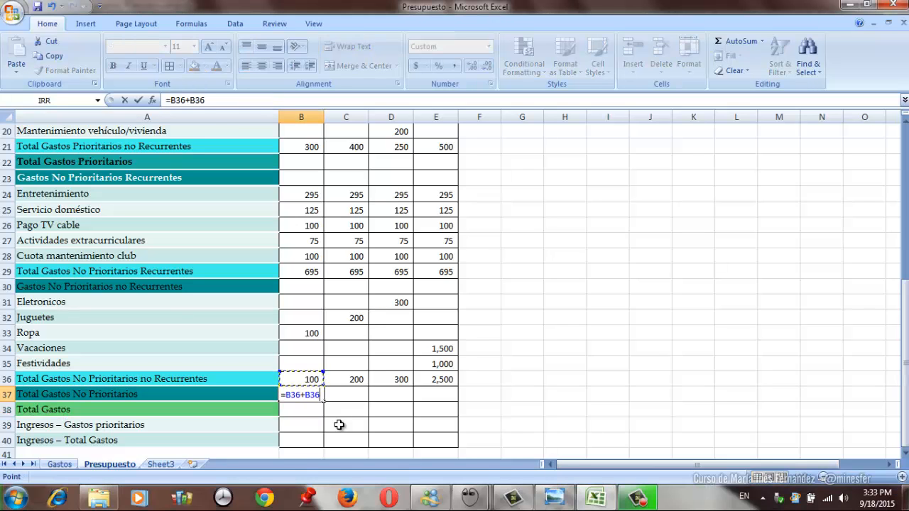
{"action": "key", "text": "Down"}
{"action": "key", "text": "Return"}
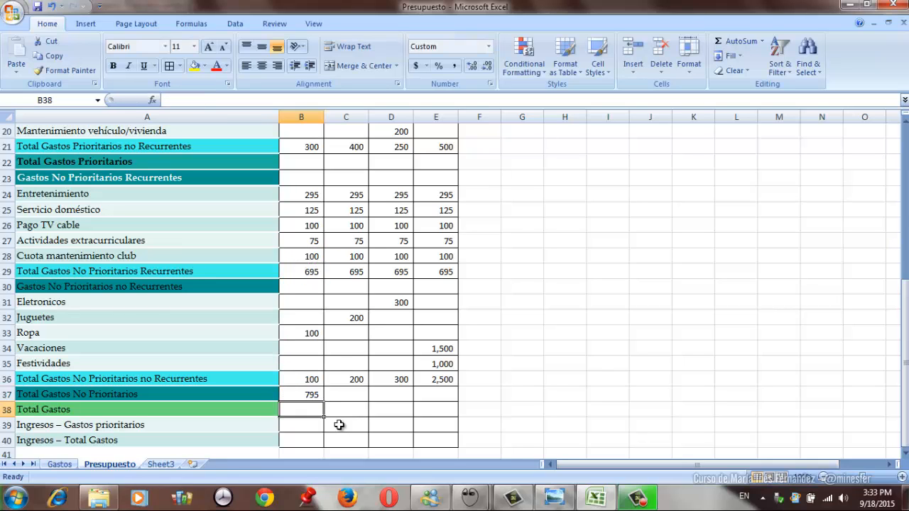
- Copy the Total Gastos No Prioritarios formula from B37 across to Mes 2 through Mes 4 (C37:E37)
{"action": "key", "text": "Up"}
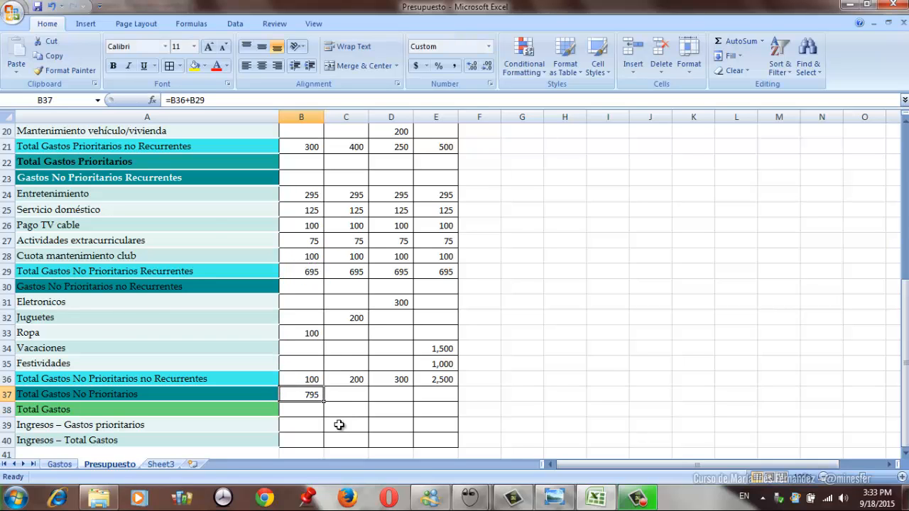
{"action": "left_click", "coordinate": [61, 56]}
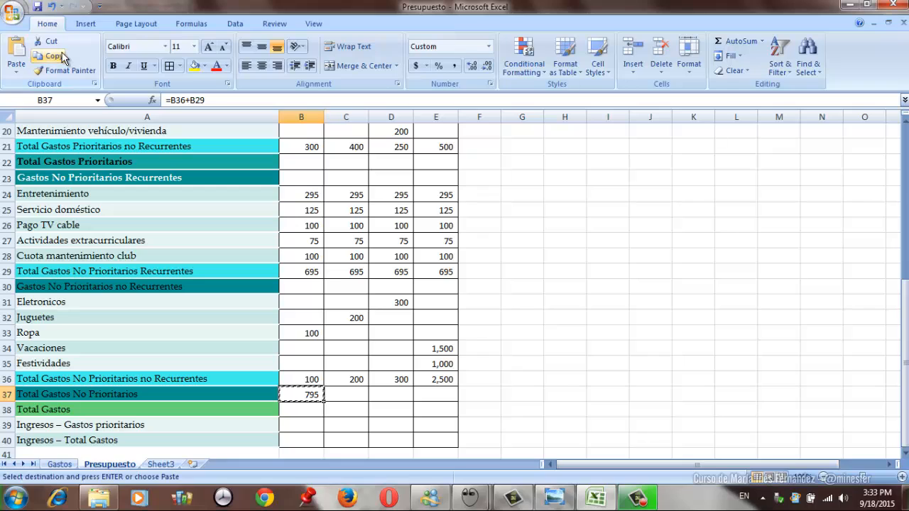
{"action": "key", "text": "shift+Right"}
{"action": "key", "text": "shift+Right"}
{"action": "key", "text": "shift+Right"}
{"action": "key", "text": "Return"}
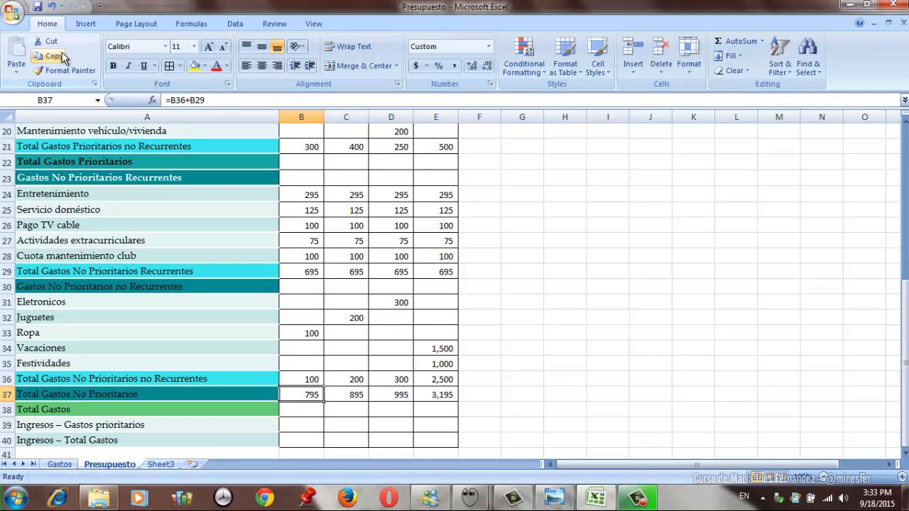
- Calculate the Mes 1 Total Gastos Prioritarios in B22 with the formula =B21+B14
{"action": "key", "text": "Up"}
{"action": "key", "text": "Up"}
{"action": "key", "text": "Up"}
{"action": "key", "text": "Up"}
{"action": "key", "text": "Up"}
{"action": "key", "text": "Up"}
{"action": "key", "text": "Up"}
{"action": "key", "text": "Up"}
{"action": "key", "text": "Up"}
{"action": "key", "text": "Up"}
{"action": "key", "text": "Up"}
{"action": "key", "text": "Up"}
{"action": "key", "text": "Up"}
{"action": "key", "text": "Up"}
{"action": "key", "text": "Up"}
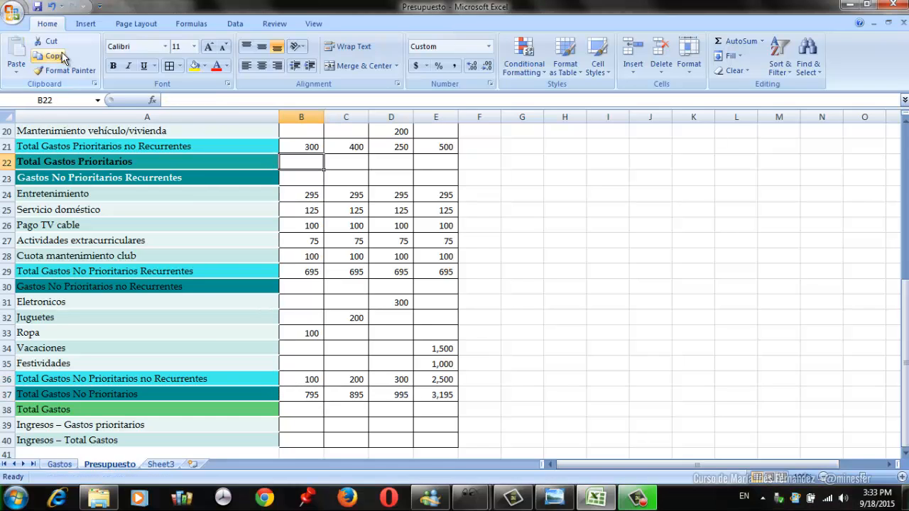
{"action": "type", "text": "="}
{"action": "key", "text": "Up"}
{"action": "type", "text": "+"}
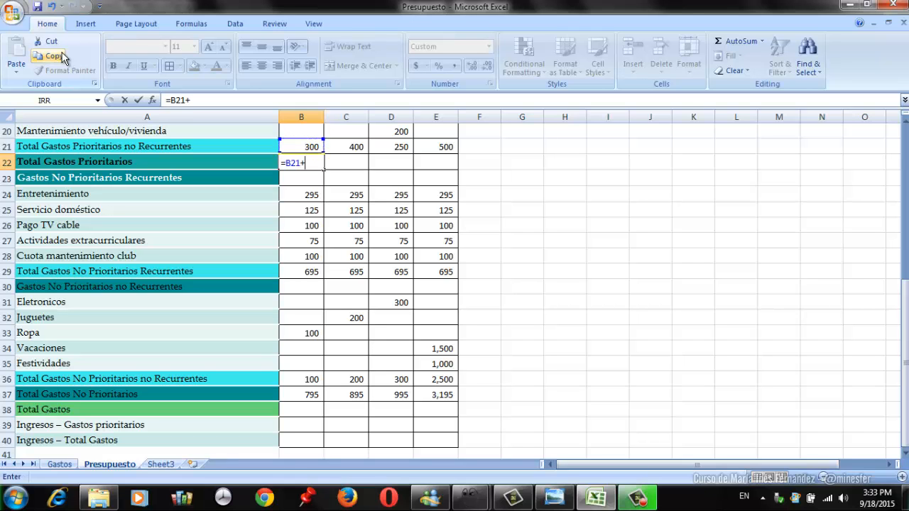
{"action": "key", "text": "Up"}
{"action": "key", "text": "Up"}
{"action": "key", "text": "Up"}
{"action": "key", "text": "Up"}
{"action": "key", "text": "Up"}
{"action": "key", "text": "Up"}
{"action": "key", "text": "Up"}
{"action": "key", "text": "Up"}
{"action": "key", "text": "Up"}
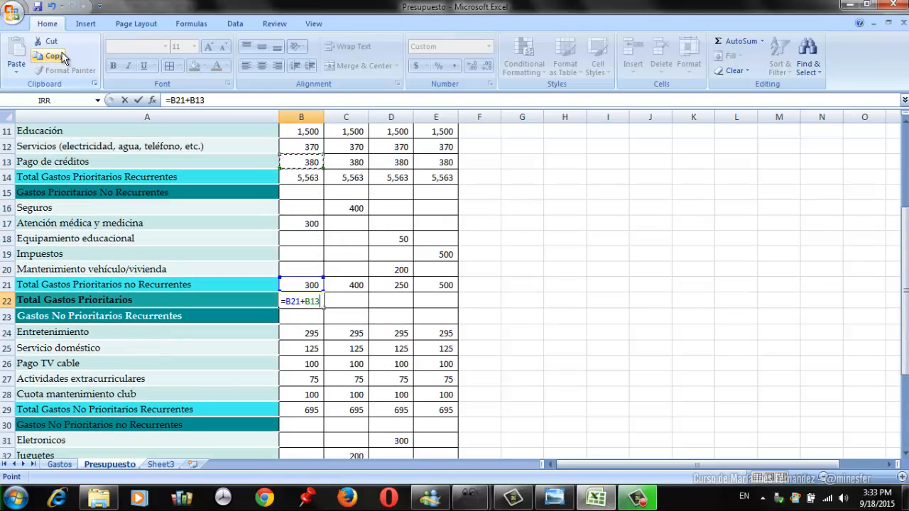
{"action": "key", "text": "Down"}
{"action": "key", "text": "ctrl+Return"}
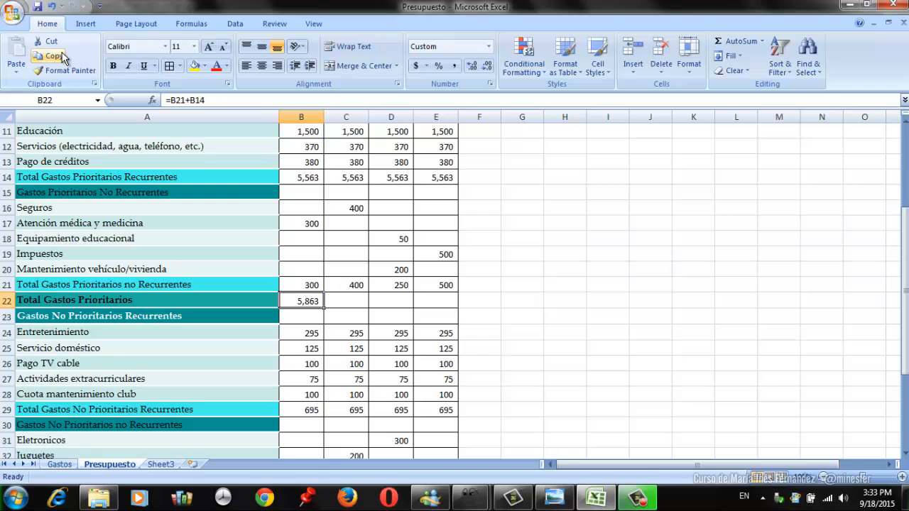
- Copy the Total Gastos Prioritarios formula from B22 across to Mes 2 through Mes 4 (C22:E22)
{"action": "left_click", "coordinate": [57, 56]}
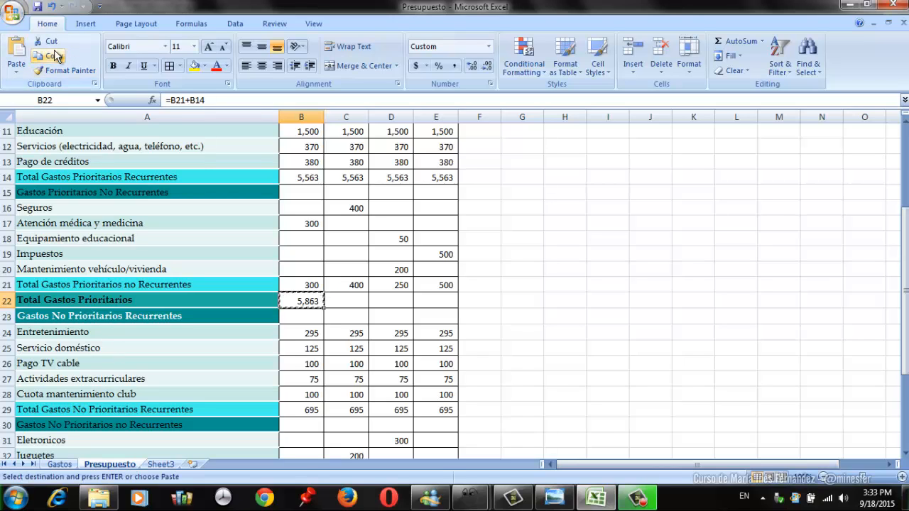
{"action": "key", "text": "shift+Right"}
{"action": "key", "text": "shift+Right"}
{"action": "key", "text": "shift+Right"}
{"action": "key", "text": "Return"}
- Calculate the Mes 1 Total Gastos in B38 with the formula =B37+B22
{"action": "key", "text": "Down"}
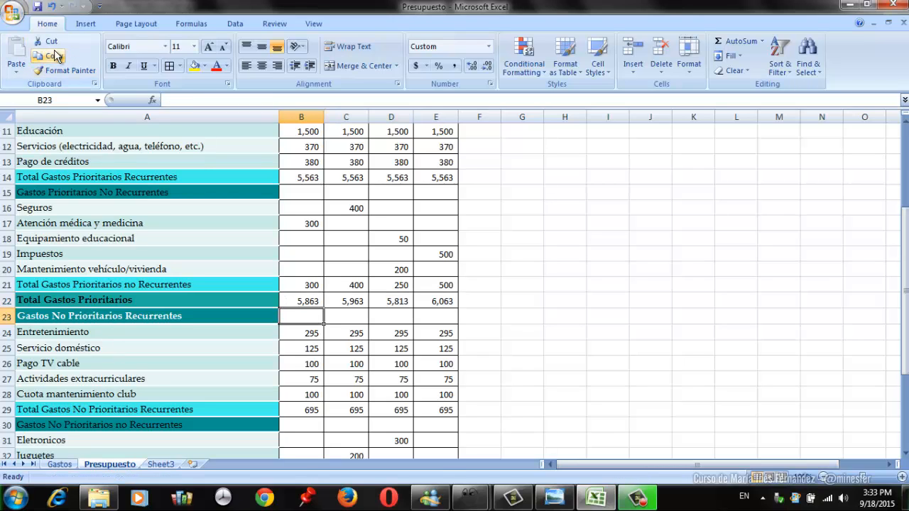
{"action": "key", "text": "Down"}
{"action": "key", "text": "Down"}
{"action": "key", "text": "Down"}
{"action": "key", "text": "Down"}
{"action": "key", "text": "Down"}
{"action": "key", "text": "Down"}
{"action": "key", "text": "Down"}
{"action": "key", "text": "Down"}
{"action": "key", "text": "Down"}
{"action": "key", "text": "Down"}
{"action": "key", "text": "Down"}
{"action": "key", "text": "Down"}
{"action": "key", "text": "Down"}
{"action": "key", "text": "Down"}
{"action": "key", "text": "Down"}
{"action": "key", "text": "Down"}
{"action": "key", "text": "Down"}
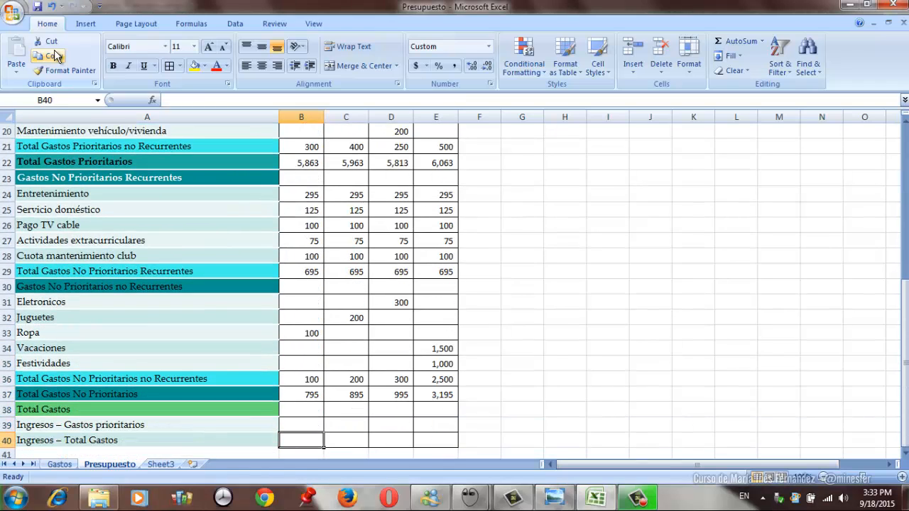
{"action": "key", "text": "Up"}
{"action": "key", "text": "Up"}
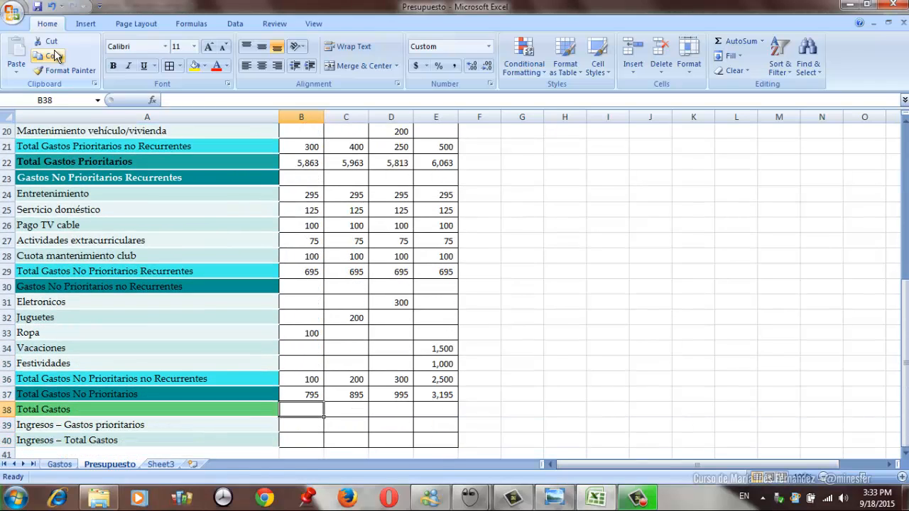
{"action": "type", "text": "="}
{"action": "key", "text": "Up"}
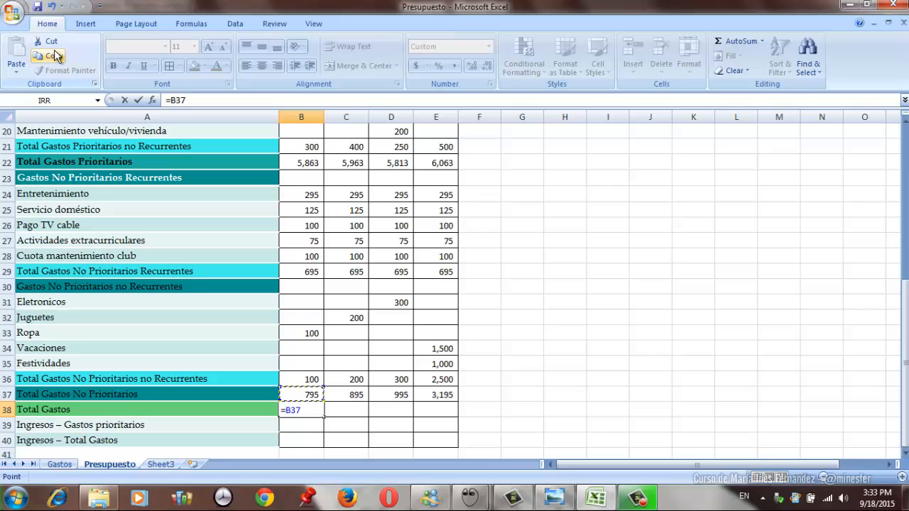
{"action": "type", "text": "+"}
{"action": "key", "text": "Up"}
{"action": "key", "text": "Up"}
{"action": "key", "text": "Up"}
{"action": "key", "text": "Up"}
{"action": "key", "text": "Up"}
{"action": "key", "text": "Up"}
{"action": "key", "text": "Up"}
{"action": "key", "text": "Up"}
{"action": "key", "text": "Up"}
{"action": "key", "text": "Up"}
{"action": "key", "text": "Up"}
{"action": "key", "text": "Up"}
{"action": "key", "text": "Up"}
{"action": "key", "text": "Up"}
{"action": "key", "text": "Up"}
{"action": "key", "text": "Up"}
{"action": "key", "text": "Up"}
{"action": "key", "text": "Up"}
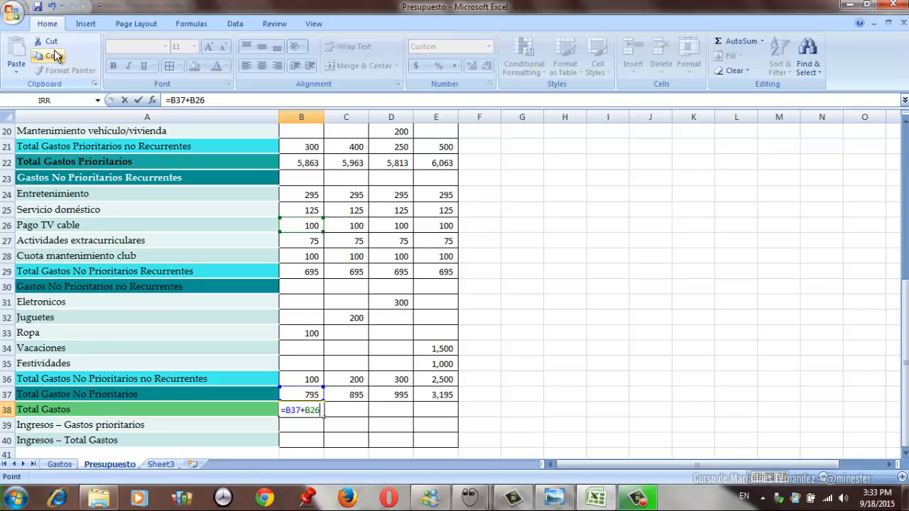
{"action": "key", "text": "Down"}
{"action": "key", "text": "Down"}
{"action": "key", "text": "Return"}
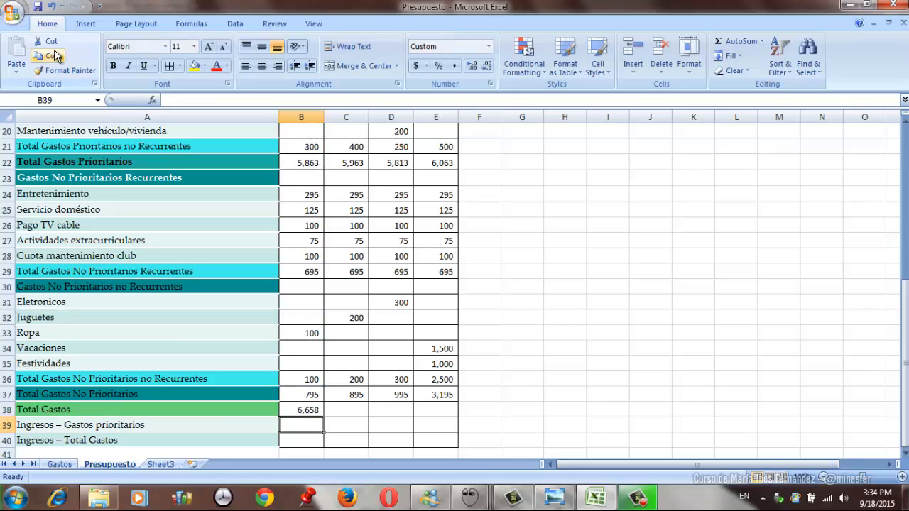
- Copy the Total Gastos formula from B38 to C38:E38 for Mes 2 through Mes 4
{"action": "key", "text": "Up"}
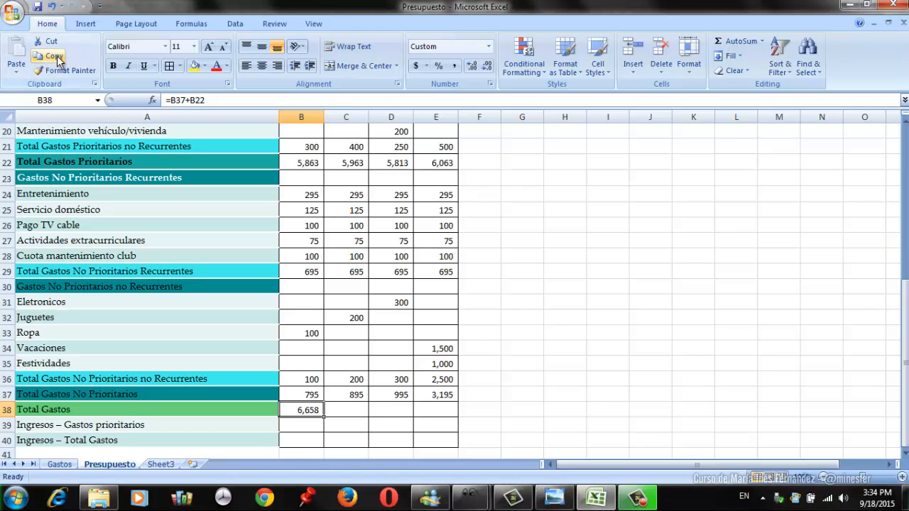
{"action": "left_click", "coordinate": [51, 55]}
{"action": "key", "text": "Escape"}
{"action": "left_click", "coordinate": [56, 59]}
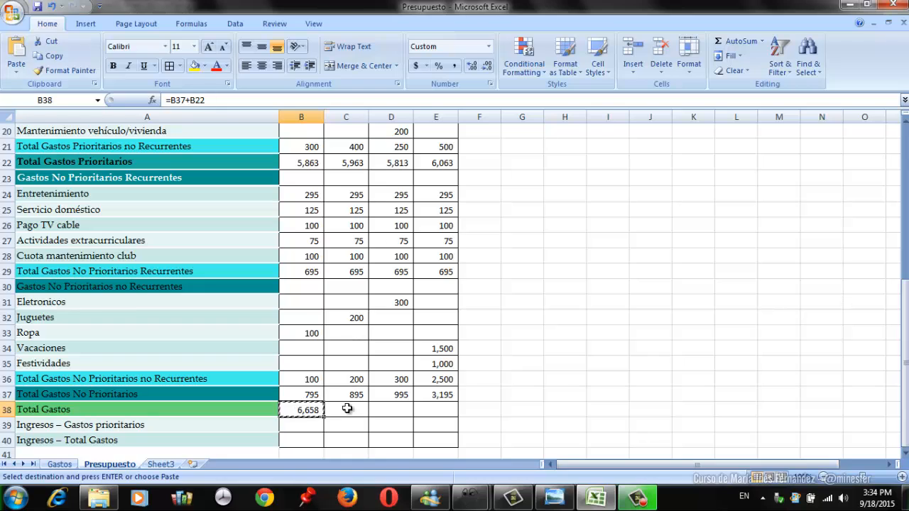
{"action": "left_click_drag", "start_coordinate": [349, 410], "coordinate": [418, 410]}
{"action": "key", "text": "Return"}
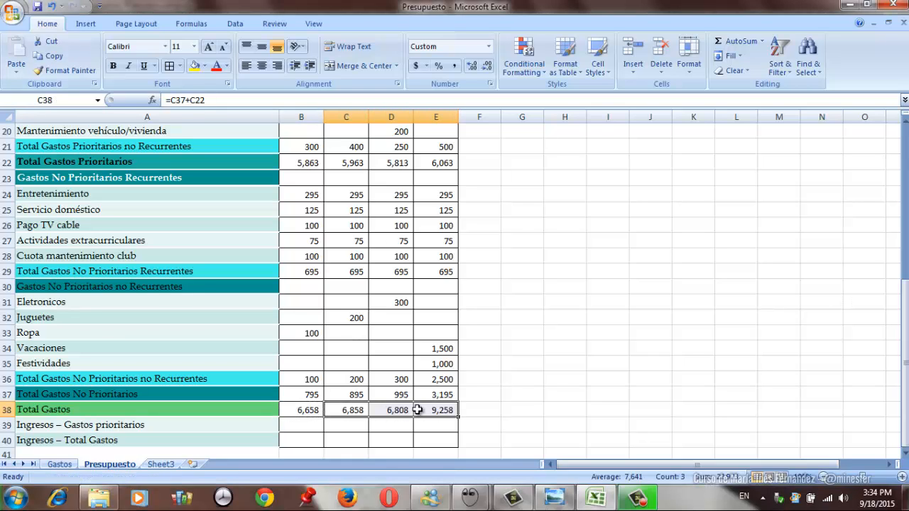
- Calculate the Mes 1 Ingresos – Gastos prioritarios balance in B39 with the formula =B7-B22
{"action": "key", "text": "Left"}
{"action": "key", "text": "Down"}
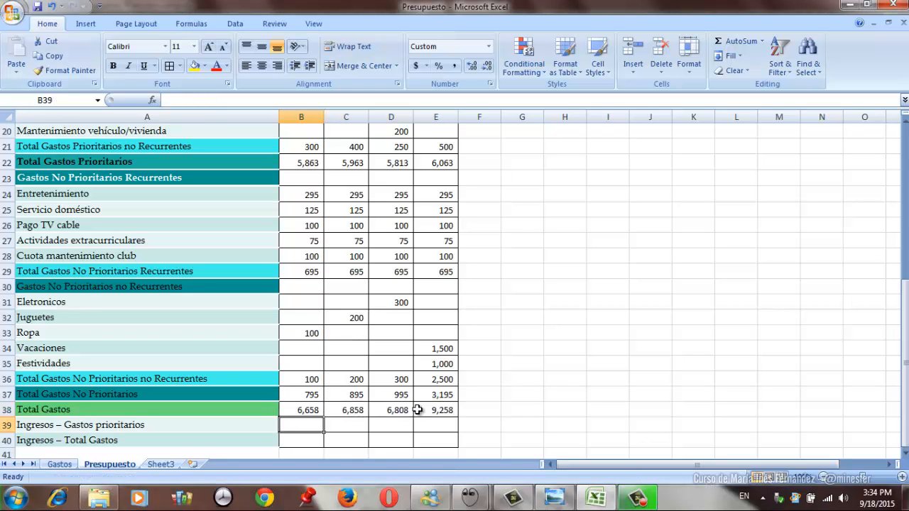
{"action": "type", "text": "="}
{"action": "key", "text": "Up"}
{"action": "key", "text": "Up"}
{"action": "key", "text": "Up"}
{"action": "key", "text": "Up"}
{"action": "key", "text": "Up"}
{"action": "key", "text": "Up"}
{"action": "key", "text": "Up"}
{"action": "key", "text": "Up"}
{"action": "key", "text": "Up"}
{"action": "key", "text": "Up"}
{"action": "key", "text": "Up"}
{"action": "key", "text": "Up"}
{"action": "key", "text": "Up"}
{"action": "key", "text": "Up"}
{"action": "key", "text": "Up"}
{"action": "key", "text": "Up"}
{"action": "key", "text": "Up"}
{"action": "key", "text": "Up"}
{"action": "key", "text": "Up"}
{"action": "key", "text": "Up"}
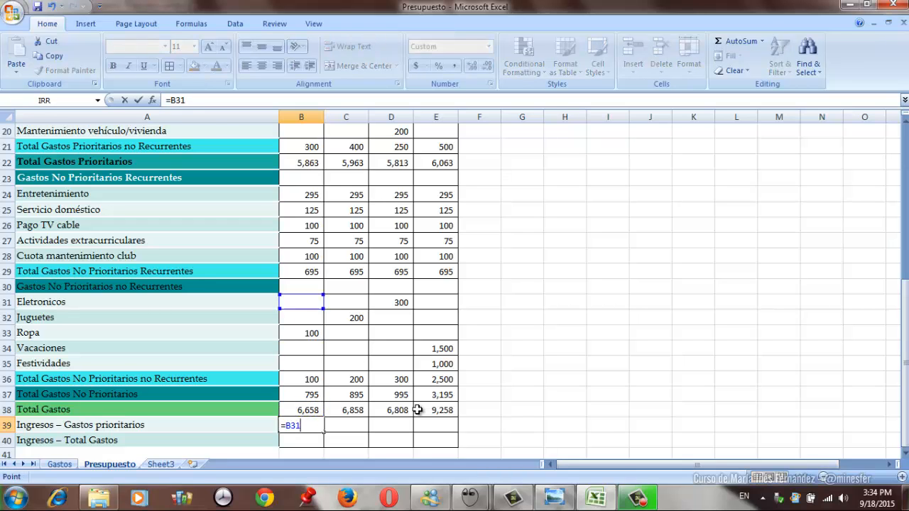
{"action": "key", "text": "Up"}
{"action": "key", "text": "Up"}
{"action": "key", "text": "Up"}
{"action": "key", "text": "Up"}
{"action": "key", "text": "Up"}
{"action": "key", "text": "Up"}
{"action": "key", "text": "Up"}
{"action": "key", "text": "Up"}
{"action": "key", "text": "Up"}
{"action": "key", "text": "Down"}
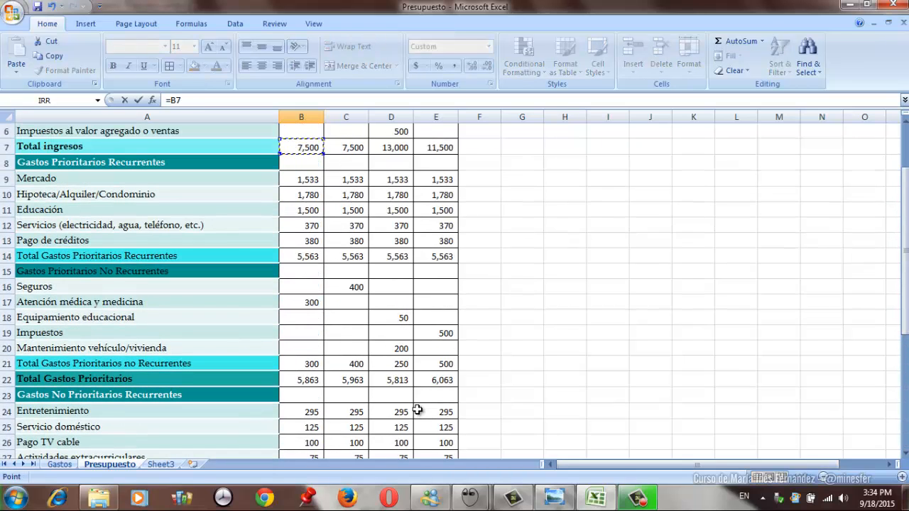
{"action": "type", "text": "-"}
{"action": "left_click", "coordinate": [301, 380]}
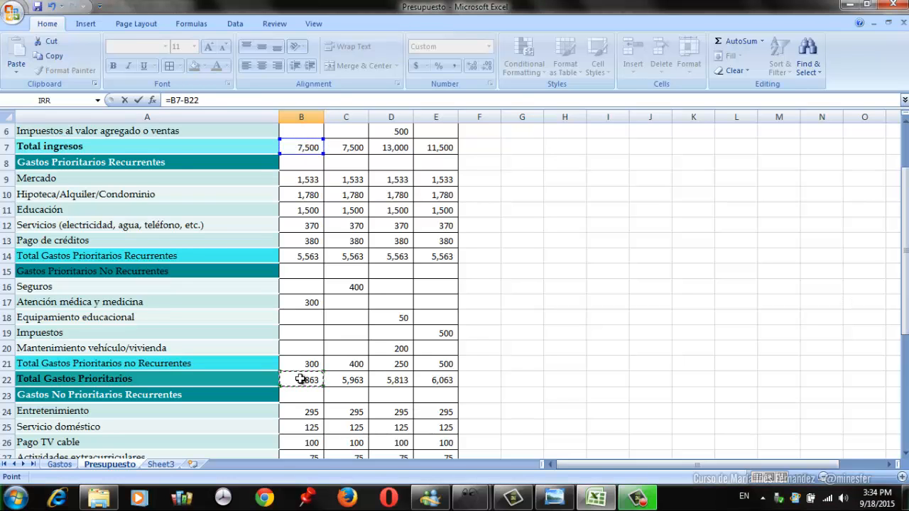
{"action": "key", "text": "Return"}
{"action": "key", "text": "Up"}
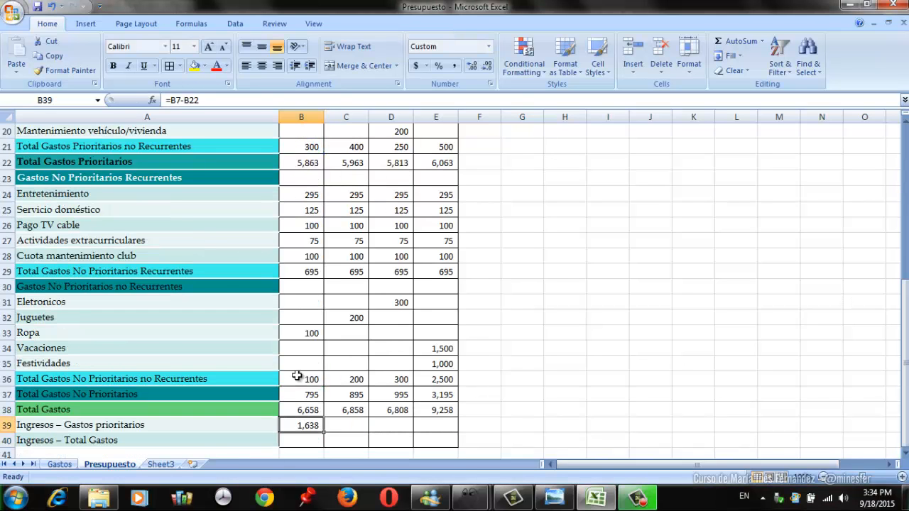
- Copy the Ingresos – Gastos prioritarios formula from B39 to C39:E39 for Mes 2 through Mes 4
{"action": "left_click", "coordinate": [56, 57]}
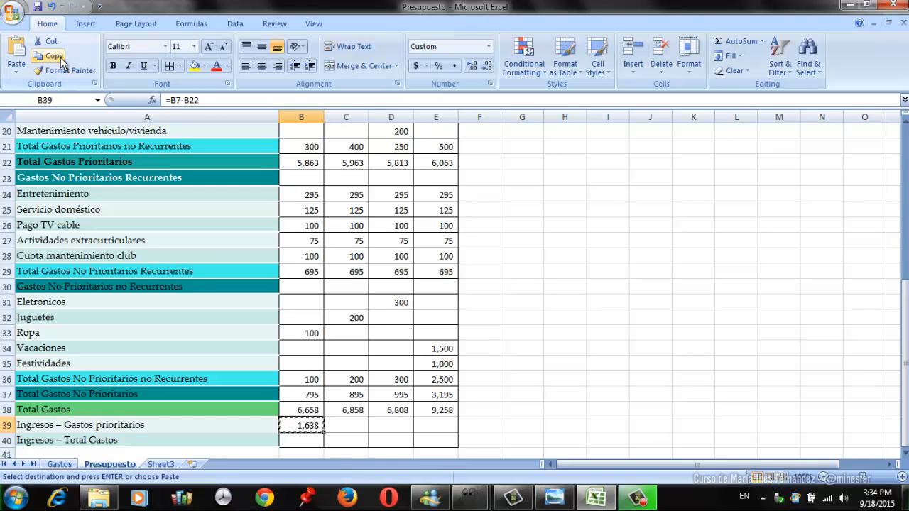
{"action": "key", "text": "Right"}
{"action": "key", "text": "shift+Right"}
{"action": "key", "text": "shift+Right"}
{"action": "key", "text": "Return"}
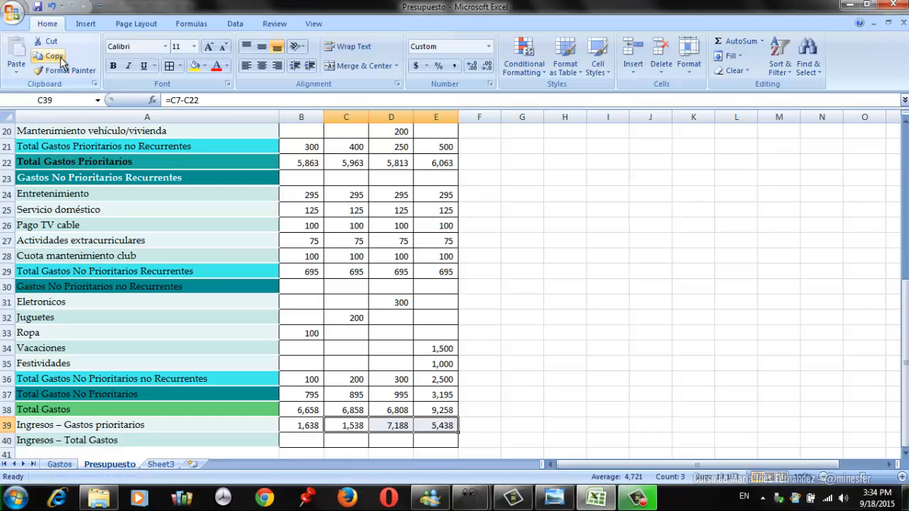
- Calculate the Mes 1 Ingresos – Total Gastos balance in B40 with the formula =B7-B38
{"action": "key", "text": "Left"}
{"action": "key", "text": "Down"}
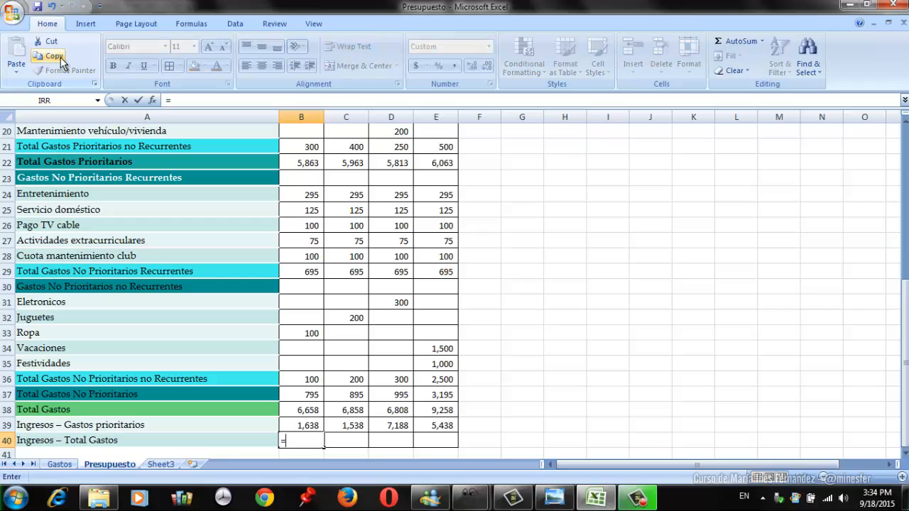
{"action": "type", "text": "="}
{"action": "key", "text": "Up"}
{"action": "key", "text": "Up"}
{"action": "key", "text": "Up"}
{"action": "key", "text": "Up"}
{"action": "key", "text": "Up"}
{"action": "key", "text": "Up"}
{"action": "key", "text": "Up"}
{"action": "key", "text": "Up"}
{"action": "key", "text": "Up"}
{"action": "key", "text": "Up"}
{"action": "key", "text": "Up"}
{"action": "key", "text": "Up"}
{"action": "key", "text": "Up"}
{"action": "key", "text": "Up"}
{"action": "key", "text": "Up"}
{"action": "key", "text": "Up"}
{"action": "key", "text": "Up"}
{"action": "key", "text": "Up"}
{"action": "key", "text": "Up"}
{"action": "key", "text": "Up"}
{"action": "key", "text": "Up"}
{"action": "key", "text": "Up"}
{"action": "key", "text": "Up"}
{"action": "key", "text": "Up"}
{"action": "key", "text": "Up"}
{"action": "key", "text": "Up"}
{"action": "key", "text": "Up"}
{"action": "key", "text": "Up"}
{"action": "key", "text": "Up"}
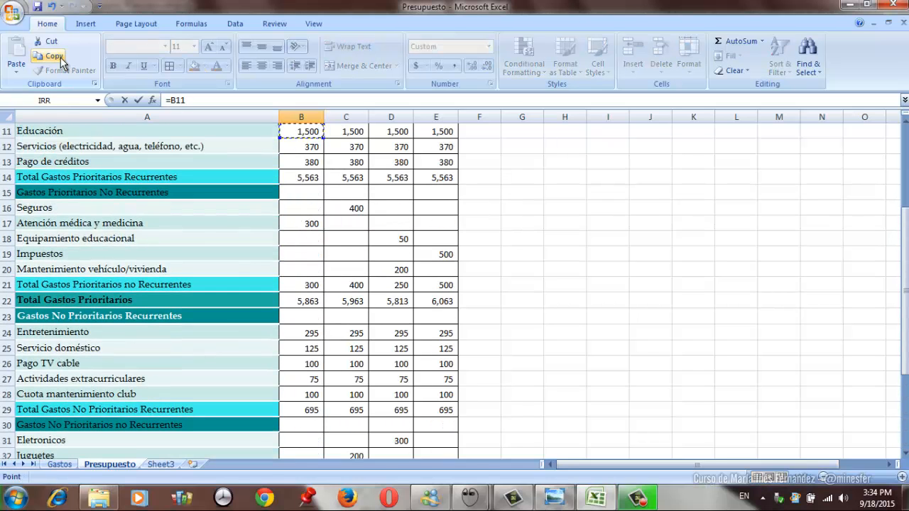
{"action": "key", "text": "Up"}
{"action": "key", "text": "Up"}
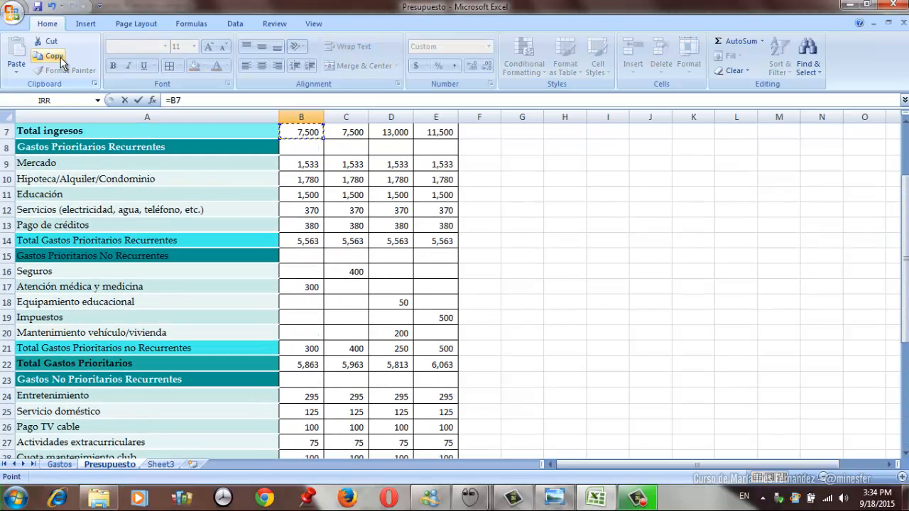
{"action": "key", "text": "Down"}
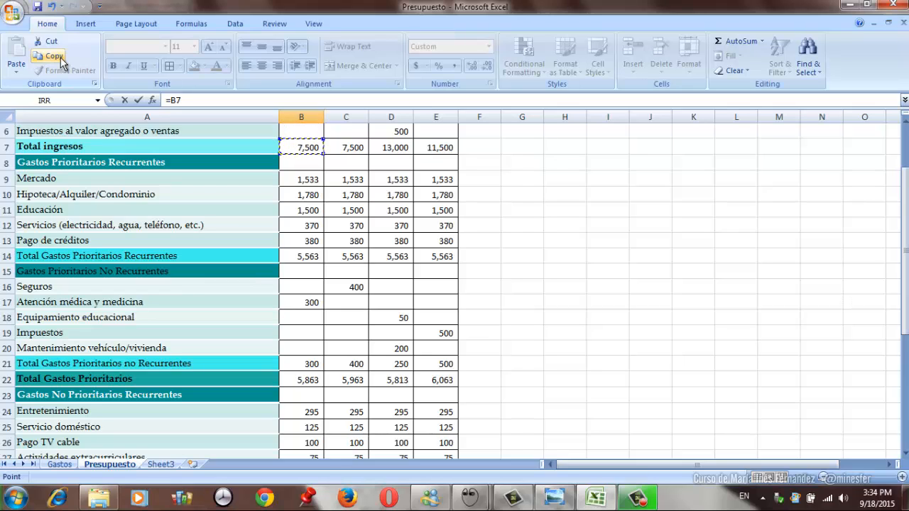
{"action": "type", "text": "-"}
{"action": "key", "text": "Up"}
{"action": "key", "text": "Up"}
{"action": "key", "text": "Up"}
{"action": "key", "text": "Up"}
{"action": "key", "text": "Up"}
{"action": "key", "text": "Up"}
{"action": "key", "text": "Up"}
{"action": "key", "text": "Up"}
{"action": "key", "text": "Up"}
{"action": "key", "text": "Up"}
{"action": "key", "text": "Up"}
{"action": "key", "text": "Up"}
{"action": "key", "text": "Up"}
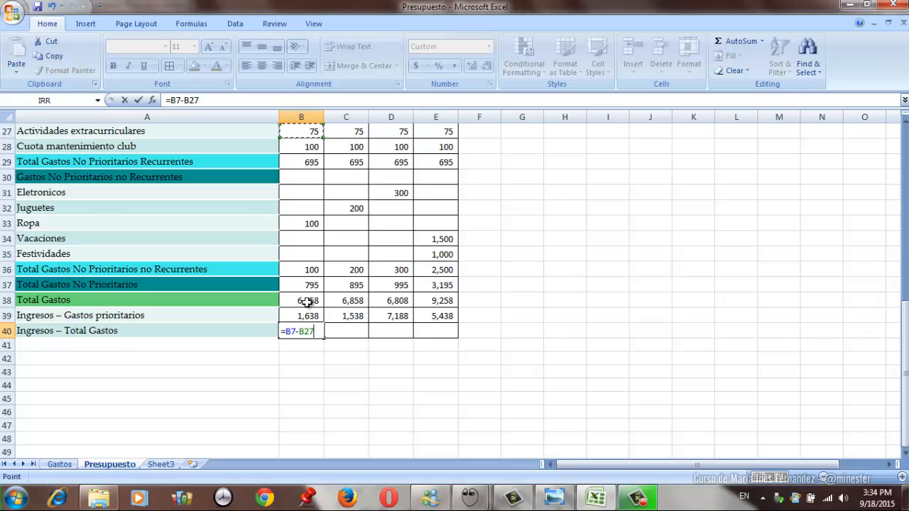
{"action": "key", "text": "Return"}
{"action": "key", "text": "Up"}
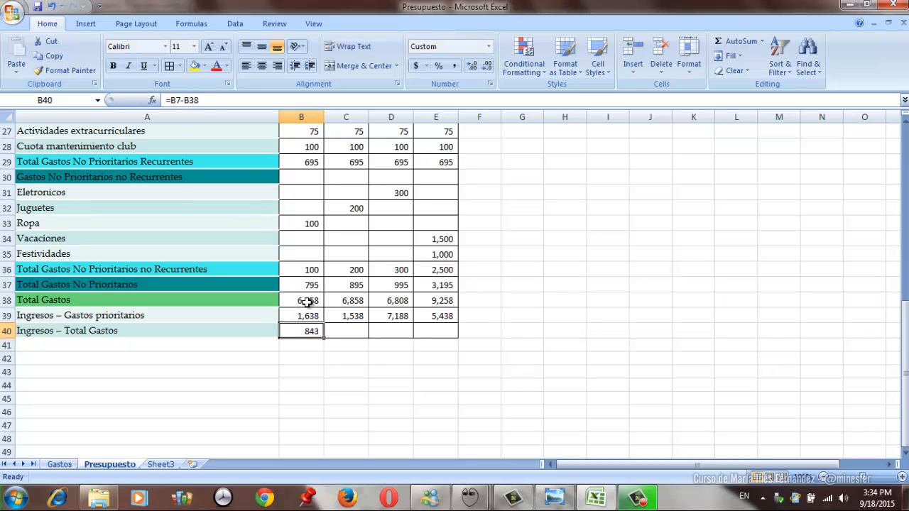
- Copy the Ingresos – Total Gastos formula from B40 to C40:E40 for Mes 2 through Mes 4
{"action": "left_click", "coordinate": [54, 57]}
{"action": "key", "text": "Right"}
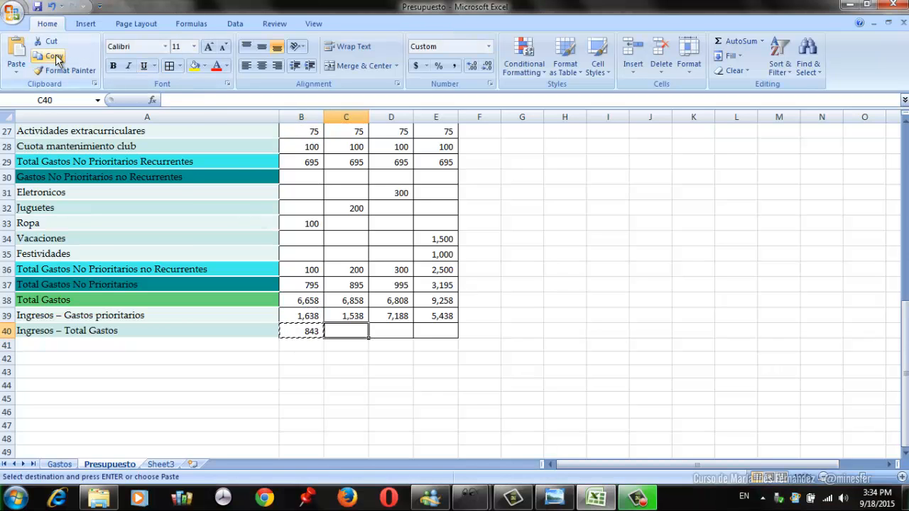
{"action": "key", "text": "shift+Right"}
{"action": "key", "text": "shift+Right"}
{"action": "key", "text": "Return"}
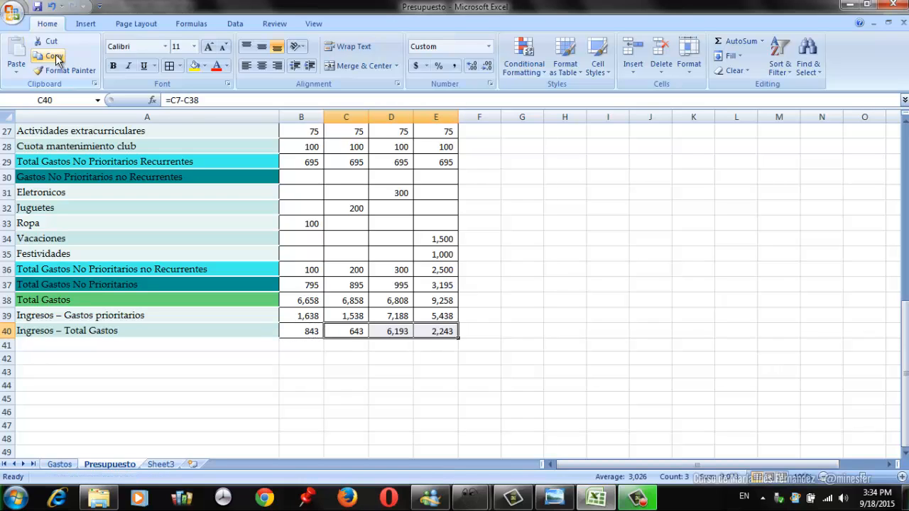
- Review the Ingresos – Total Gastos balances in row 40 and the Mes 4 income and expense figures in column E
{"action": "key", "text": "Left"}
{"action": "key", "text": "Right"}
{"action": "key", "text": "Right"}
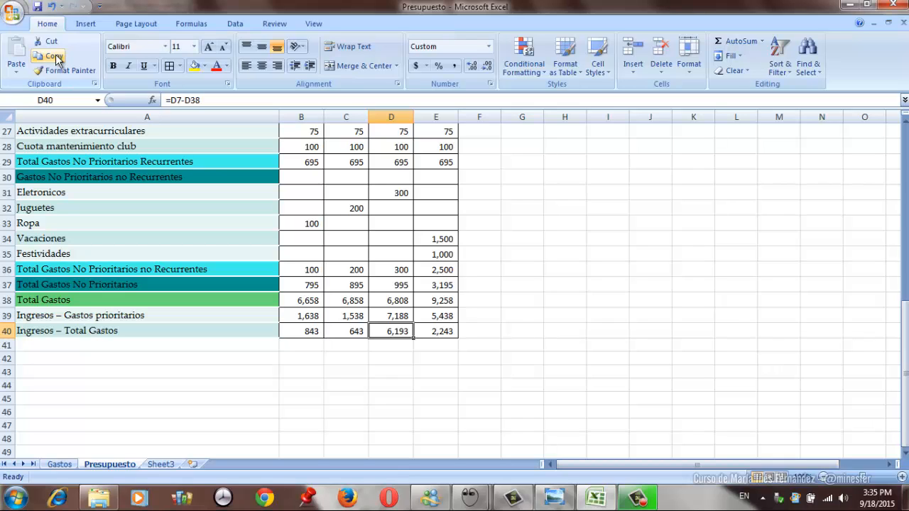
{"action": "key", "text": "Right"}
{"action": "key", "text": "Up"}
{"action": "key", "text": "Up"}
{"action": "key", "text": "Up"}
{"action": "key", "text": "Up"}
{"action": "key", "text": "Up"}
{"action": "key", "text": "Up"}
{"action": "key", "text": "Up"}
{"action": "key", "text": "Up"}
{"action": "key", "text": "Up"}
{"action": "key", "text": "Up"}
{"action": "key", "text": "Up"}
{"action": "key", "text": "Up"}
{"action": "key", "text": "Up"}
{"action": "key", "text": "Up"}
{"action": "key", "text": "Up"}
{"action": "key", "text": "Up"}
{"action": "key", "text": "Up"}
{"action": "key", "text": "Up"}
{"action": "key", "text": "Up"}
{"action": "key", "text": "Up"}
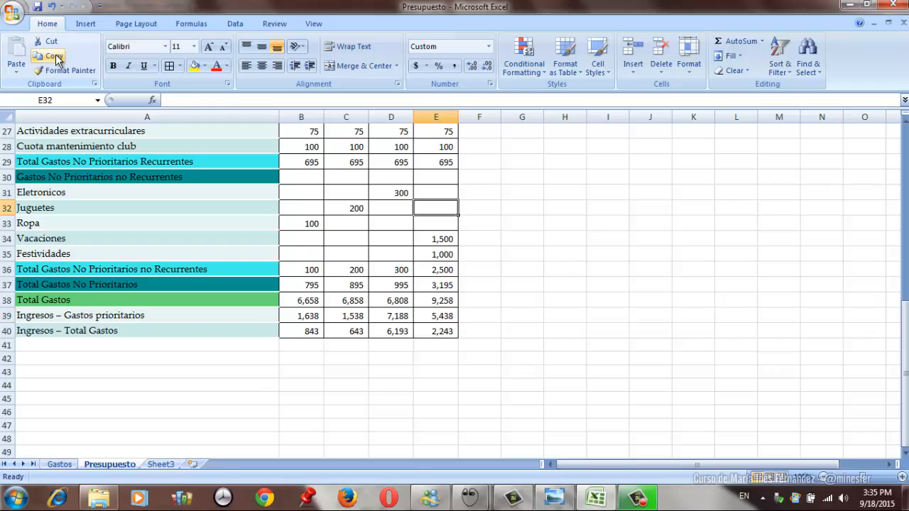
{"action": "key", "text": "Up"}
{"action": "key", "text": "Up"}
{"action": "key", "text": "Up"}
{"action": "key", "text": "Up"}
{"action": "key", "text": "Up"}
{"action": "key", "text": "Up"}
{"action": "key", "text": "Up"}
{"action": "key", "text": "Up"}
{"action": "key", "text": "Up"}
{"action": "key", "text": "Up"}
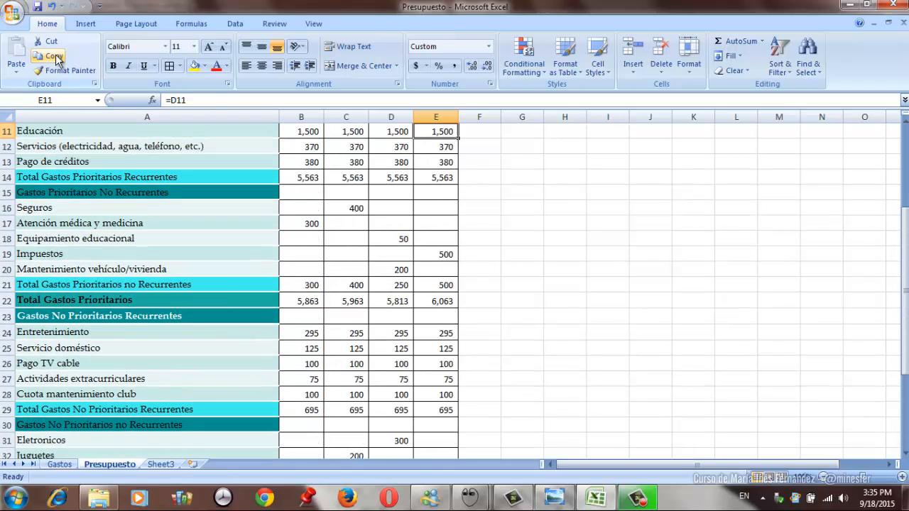
{"action": "key", "text": "Down"}
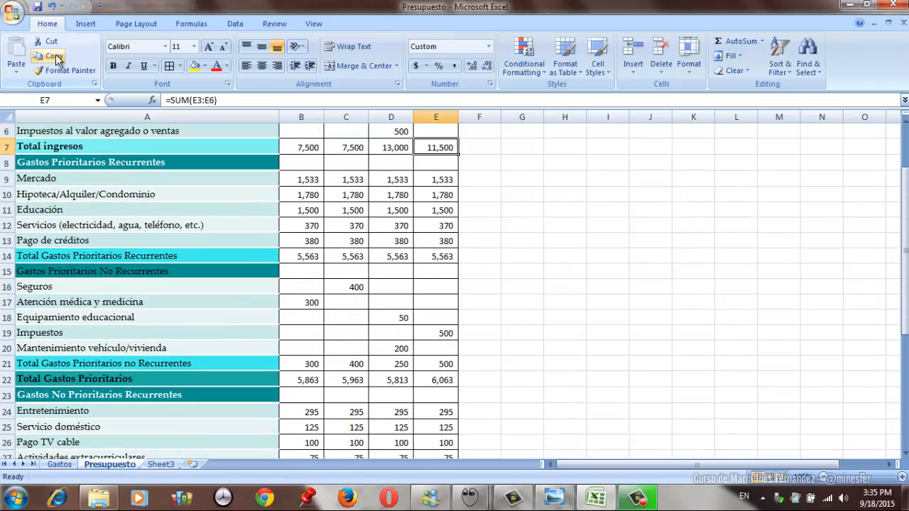
{"action": "key", "text": "Up"}
{"action": "key", "text": "Up"}
{"action": "key", "text": "Up"}
{"action": "key", "text": "Up"}
{"action": "key", "text": "Down"}
{"action": "key", "text": "Down"}
{"action": "key", "text": "Down"}
{"action": "key", "text": "Down"}
{"action": "key", "text": "Down"}
{"action": "key", "text": "Down"}
{"action": "key", "text": "Down"}
{"action": "key", "text": "Down"}
{"action": "key", "text": "Down"}
{"action": "key", "text": "Down"}
{"action": "key", "text": "Down"}
{"action": "key", "text": "Down"}
{"action": "key", "text": "Down"}
{"action": "key", "text": "Down"}
{"action": "key", "text": "Down"}
{"action": "key", "text": "Down"}
{"action": "key", "text": "Down"}
{"action": "key", "text": "Down"}
{"action": "key", "text": "Down"}
{"action": "key", "text": "Down"}
{"action": "key", "text": "Down"}
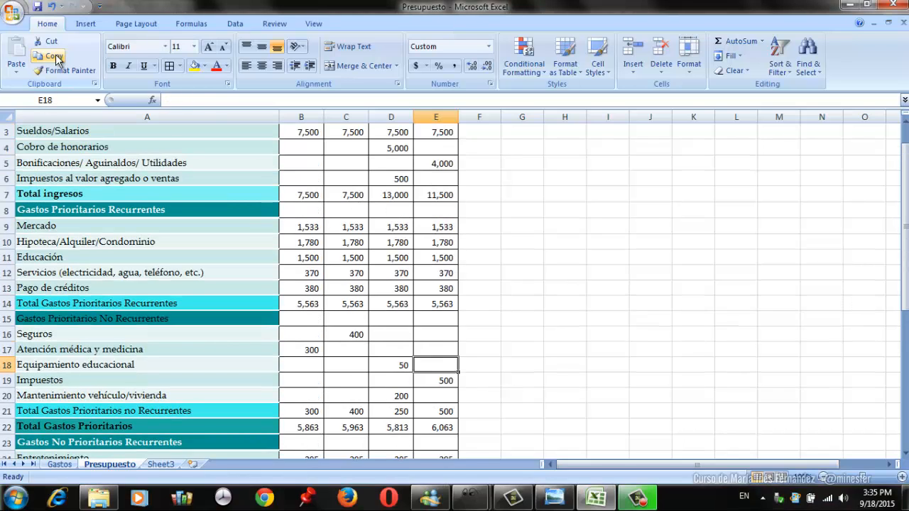
{"action": "key", "text": "Up"}
{"action": "key", "text": "Up"}
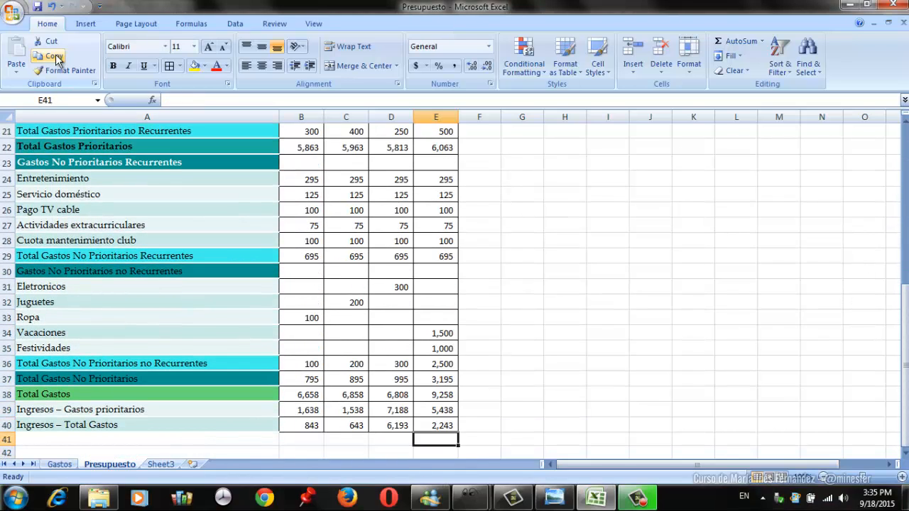
{"action": "key", "text": "Left"}
{"action": "key", "text": "Left"}
{"action": "key", "text": "Left"}
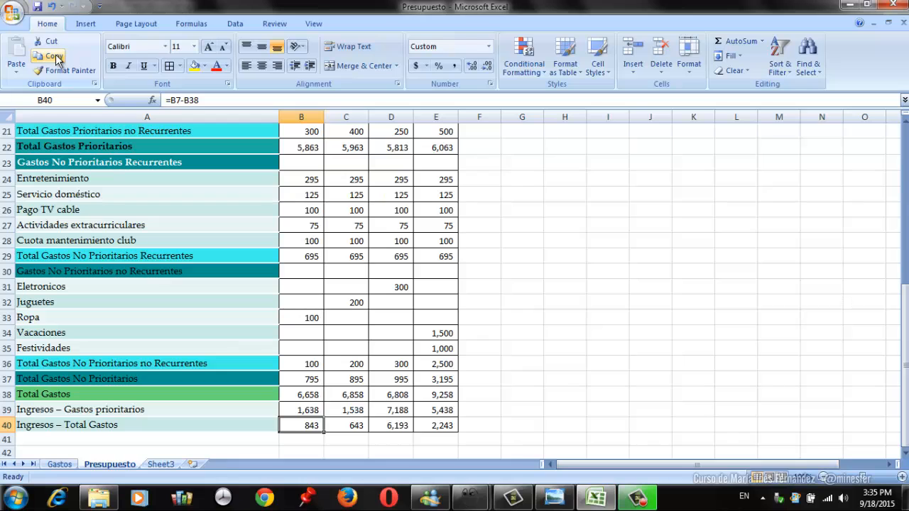
- Set the Sueldos/Salarios income in B3:E3 to 5000 for each of the four months
{"action": "key", "text": "Page_Up"}
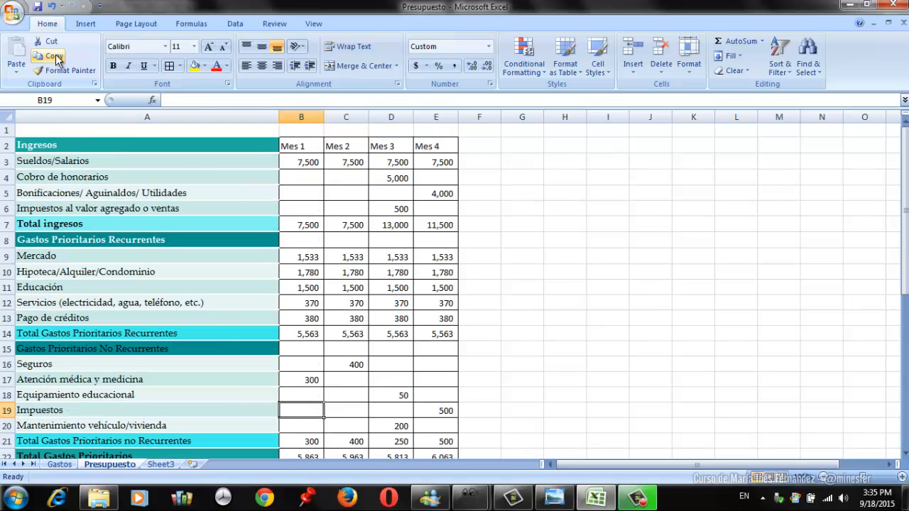
{"action": "key", "text": "Up"}
{"action": "key", "text": "Up"}
{"action": "key", "text": "Up"}
{"action": "key", "text": "Up"}
{"action": "key", "text": "Up"}
{"action": "key", "text": "Up"}
{"action": "key", "text": "Up"}
{"action": "key", "text": "Up"}
{"action": "key", "text": "Up"}
{"action": "key", "text": "Up"}
{"action": "key", "text": "Up"}
{"action": "key", "text": "Up"}
{"action": "key", "text": "Up"}
{"action": "key", "text": "Up"}
{"action": "key", "text": "Up"}
{"action": "key", "text": "Up"}
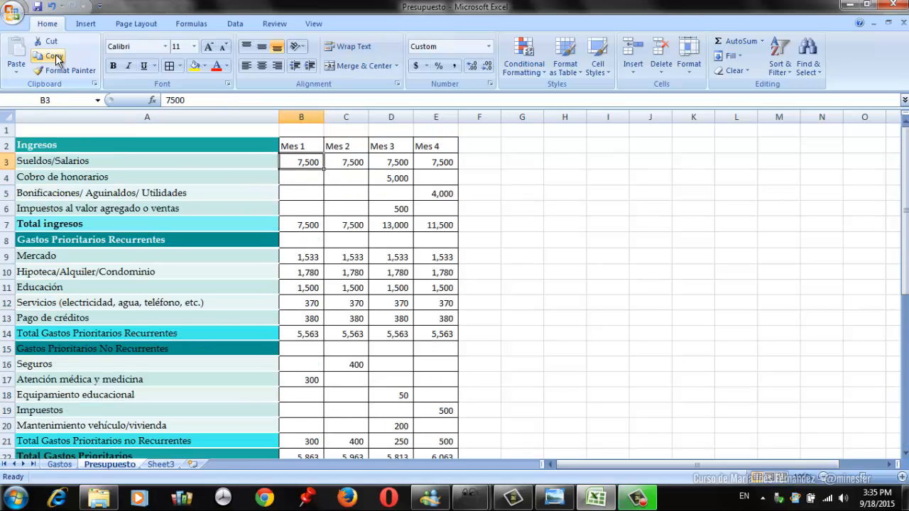
{"action": "type", "text": "5000"}
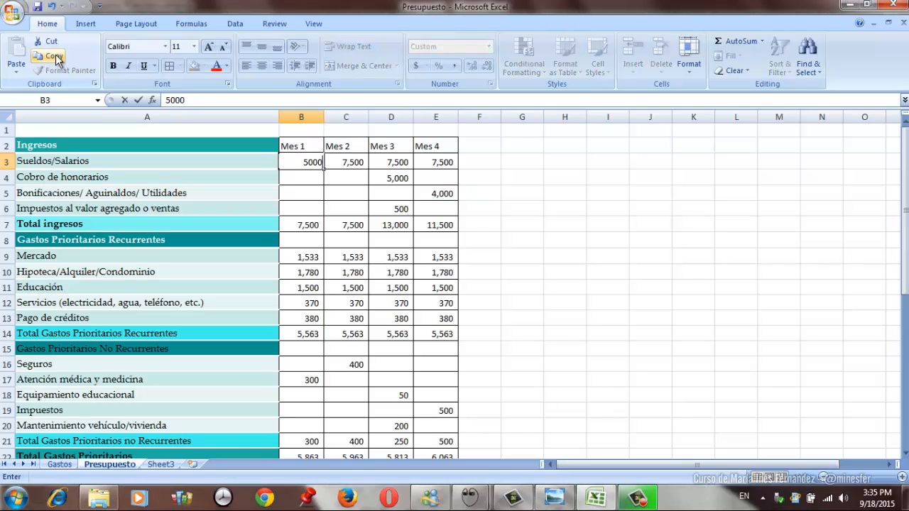
{"action": "key", "text": "Tab"}
{"action": "type", "text": "5000"}
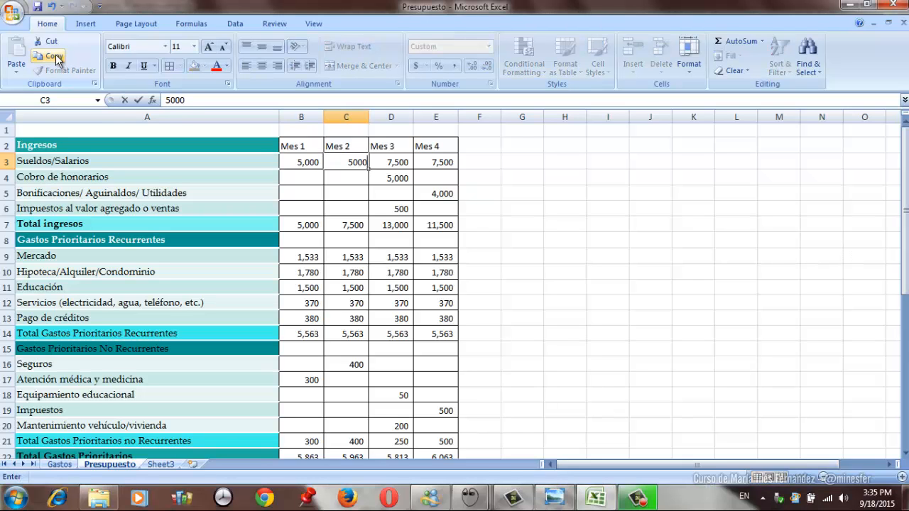
{"action": "key", "text": "Tab"}
{"action": "type", "text": "5000"}
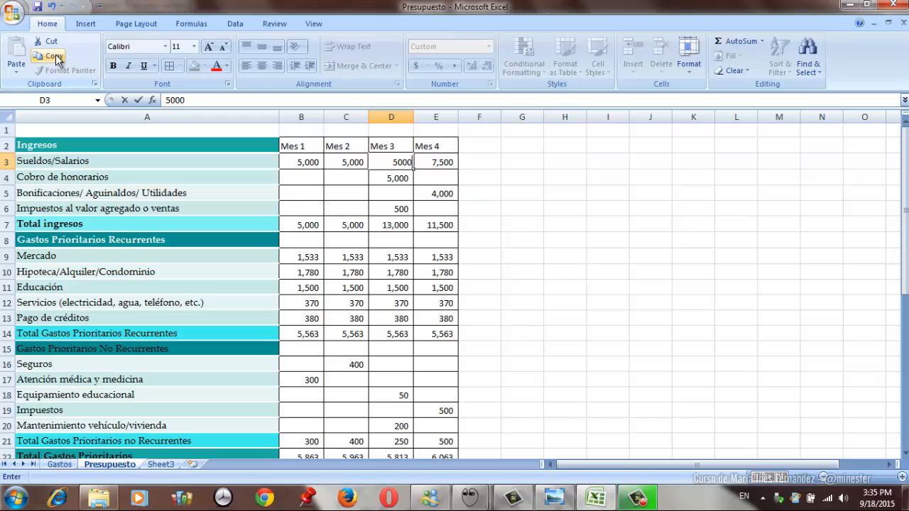
{"action": "key", "text": "Tab"}
{"action": "type", "text": "5,000"}
{"action": "key", "text": "Return"}
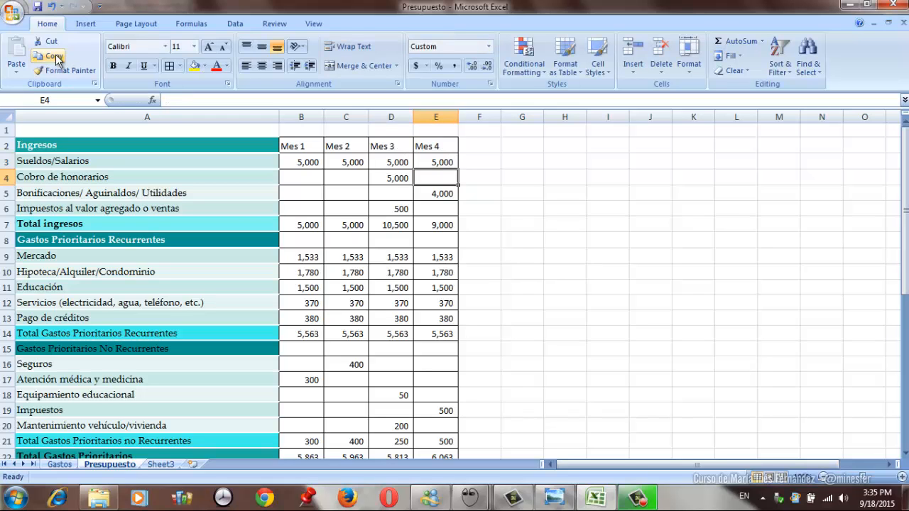
- Examine the Ingresos – Gastos prioritarios balances in row 39 under the new salary
{"action": "key", "text": "Page_Down"}
{"action": "key", "text": "Down"}
{"action": "key", "text": "Down"}
{"action": "key", "text": "Down"}
{"action": "key", "text": "Down"}
{"action": "key", "text": "Down"}
{"action": "key", "text": "Down"}
{"action": "key", "text": "Down"}
{"action": "key", "text": "Down"}
{"action": "key", "text": "Down"}
{"action": "key", "text": "Down"}
{"action": "key", "text": "Down"}
{"action": "key", "text": "Down"}
{"action": "key", "text": "Down"}
{"action": "key", "text": "Down"}
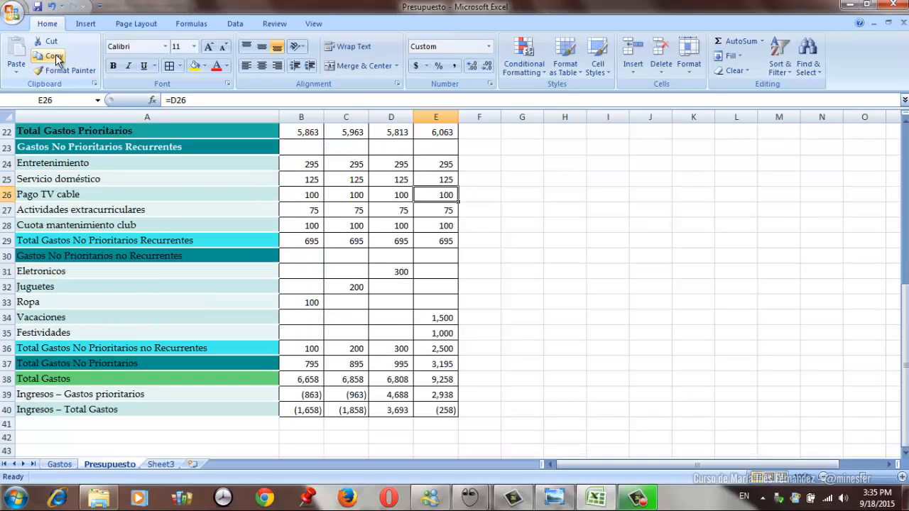
{"action": "key", "text": "Left"}
{"action": "key", "text": "Left"}
{"action": "key", "text": "Left"}
{"action": "key", "text": "Right"}
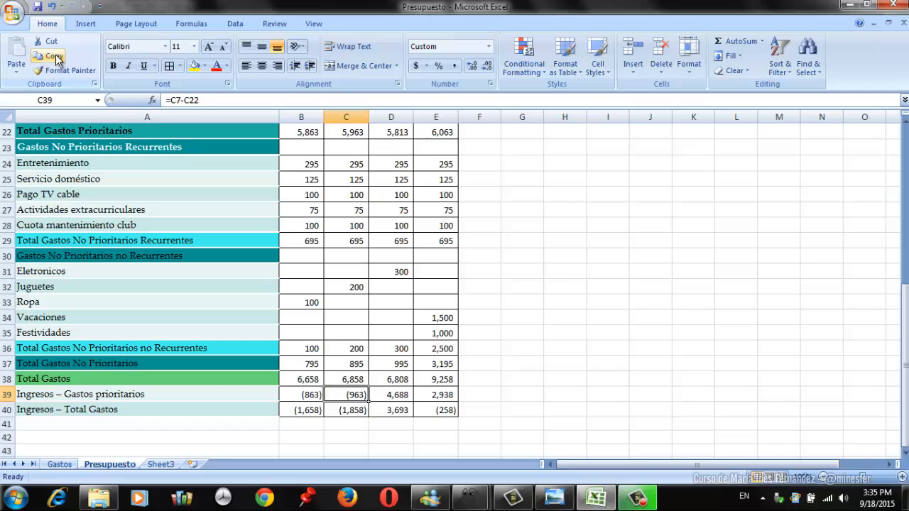
- Examine the Ingresos – Total Gastos balances in row 40 from Mes 1 through Mes 4
{"action": "key", "text": "Left"}
{"action": "key", "text": "Down"}
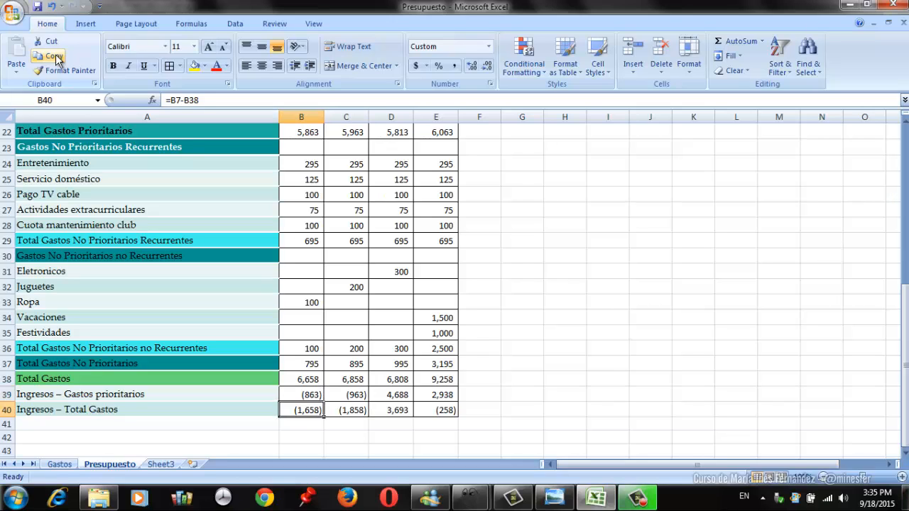
{"action": "key", "text": "Right"}
{"action": "key", "text": "Right"}
{"action": "key", "text": "Right"}
{"action": "key", "text": "Left"}
{"action": "key", "text": "Left"}
{"action": "key", "text": "Left"}
{"action": "key", "text": "Right"}
{"action": "key", "text": "Right"}
{"action": "key", "text": "Right"}
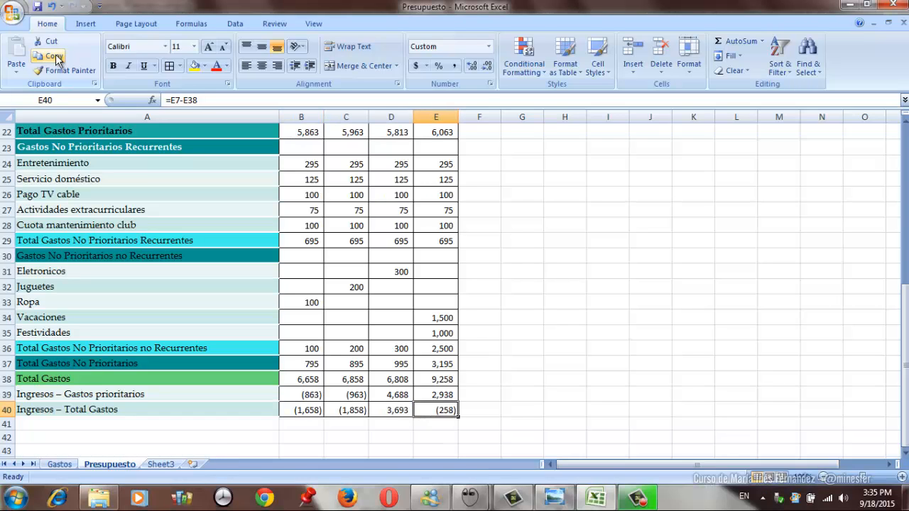
- Compare the Mes 4 Vacaciones expense in E34 with the Ingresos – Total Gastos balances in row 40
{"action": "key", "text": "Up"}
{"action": "key", "text": "Up"}
{"action": "key", "text": "Up"}
{"action": "key", "text": "Up"}
{"action": "key", "text": "Up"}
{"action": "key", "text": "Up"}
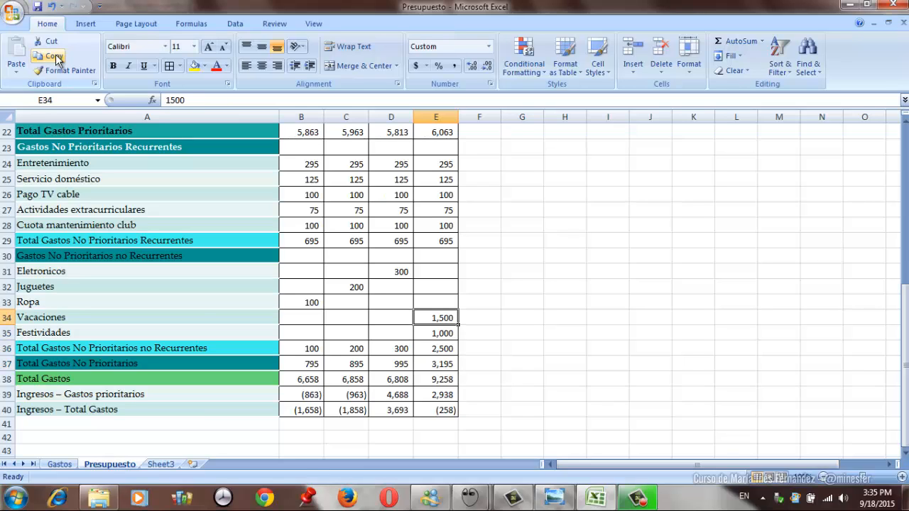
{"action": "key", "text": "Down"}
{"action": "key", "text": "Down"}
{"action": "key", "text": "Down"}
{"action": "key", "text": "Down"}
{"action": "key", "text": "Down"}
{"action": "key", "text": "Down"}
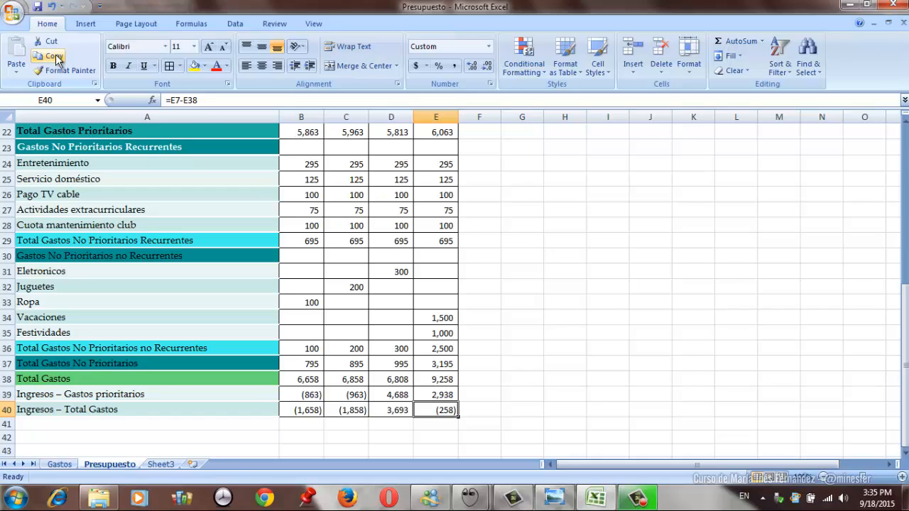
{"action": "key", "text": "Up"}
{"action": "key", "text": "Up"}
{"action": "key", "text": "Up"}
{"action": "key", "text": "Up"}
{"action": "key", "text": "Up"}
{"action": "key", "text": "Up"}
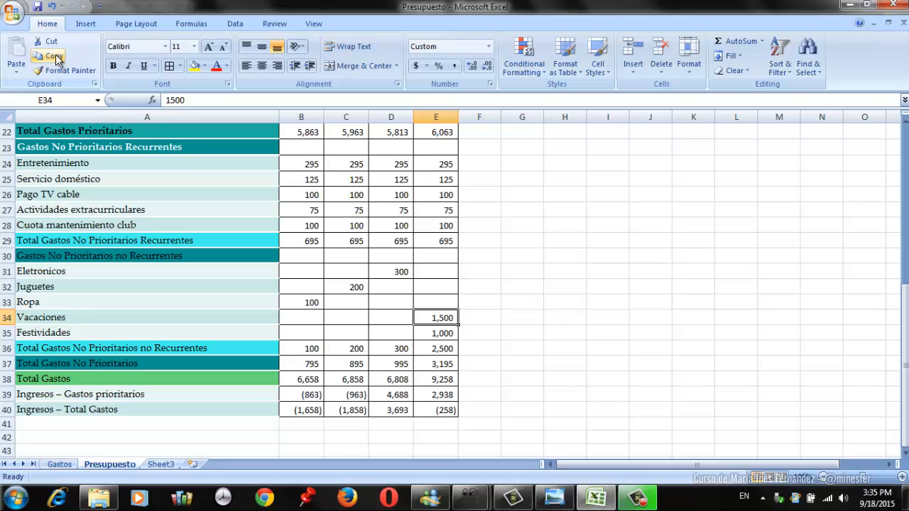
{"action": "key", "text": "Down"}
{"action": "key", "text": "Down"}
{"action": "key", "text": "Down"}
{"action": "key", "text": "Down"}
{"action": "key", "text": "Down"}
{"action": "key", "text": "Down"}
{"action": "key", "text": "Left"}
{"action": "key", "text": "Left"}
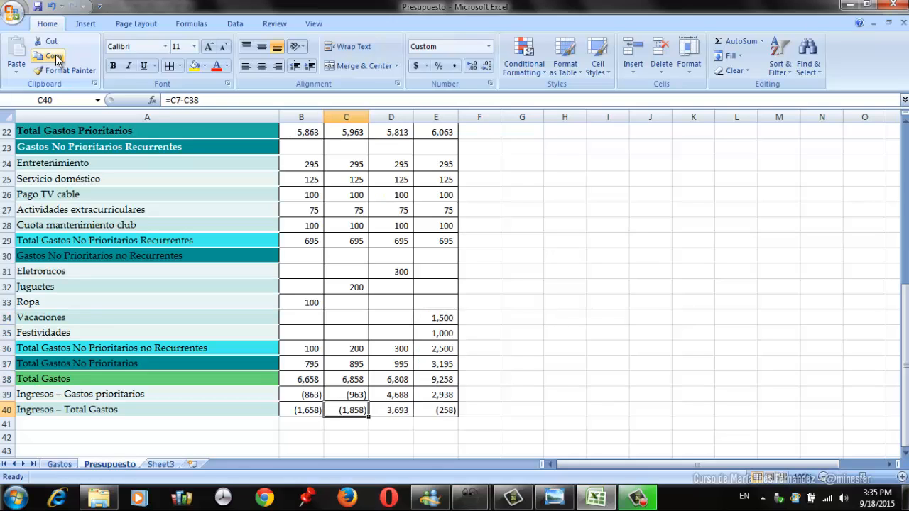
{"action": "key", "text": "Left"}
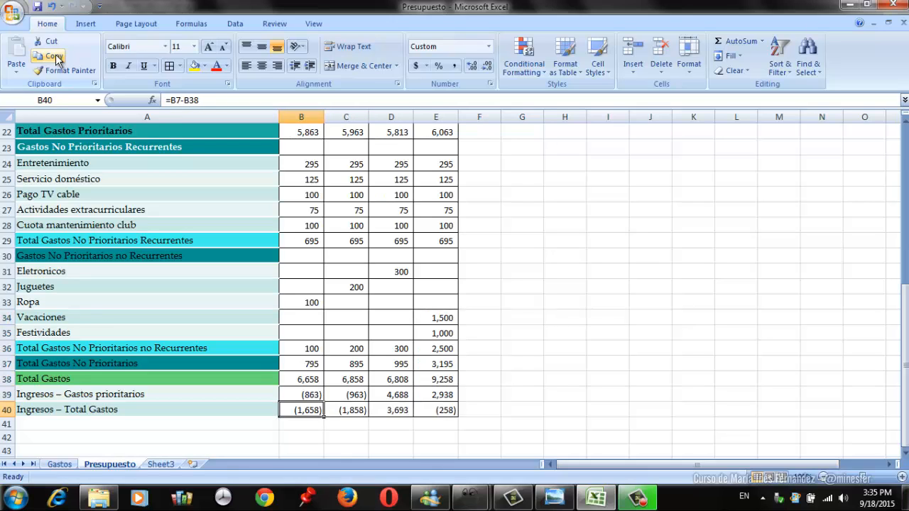
- Examine the income entries for Mes 3 and Mes 4, including the Mes 4 Bonificaciones/ Aguinaldos/ Utilidades amount in E5
{"action": "key", "text": "Page_Up"}
{"action": "key", "text": "Up"}
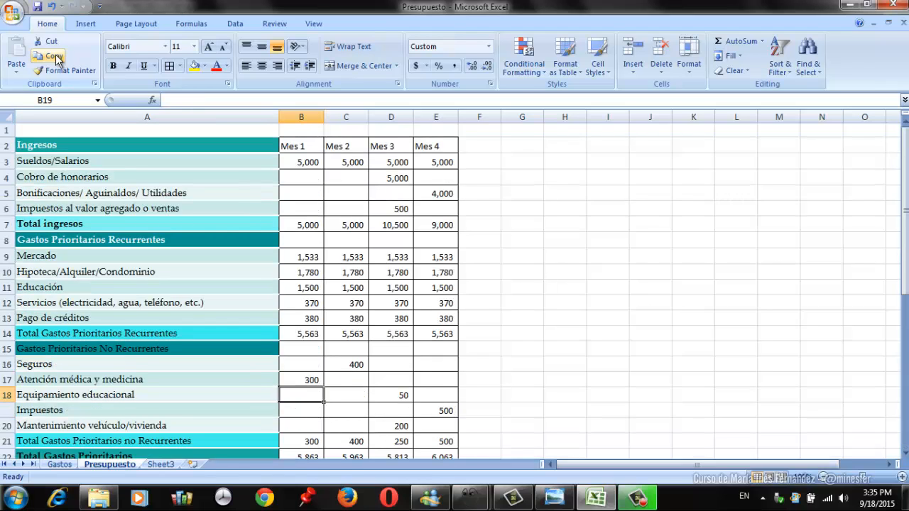
{"action": "key", "text": "Up"}
{"action": "key", "text": "Up"}
{"action": "key", "text": "Up"}
{"action": "key", "text": "Up"}
{"action": "key", "text": "Up"}
{"action": "key", "text": "Up"}
{"action": "key", "text": "Up"}
{"action": "key", "text": "Up"}
{"action": "key", "text": "Up"}
{"action": "key", "text": "Up"}
{"action": "key", "text": "Up"}
{"action": "key", "text": "Up"}
{"action": "key", "text": "Up"}
{"action": "key", "text": "Up"}
{"action": "key", "text": "Up"}
{"action": "key", "text": "Up"}
{"action": "key", "text": "Right"}
{"action": "key", "text": "Right"}
{"action": "key", "text": "Down"}
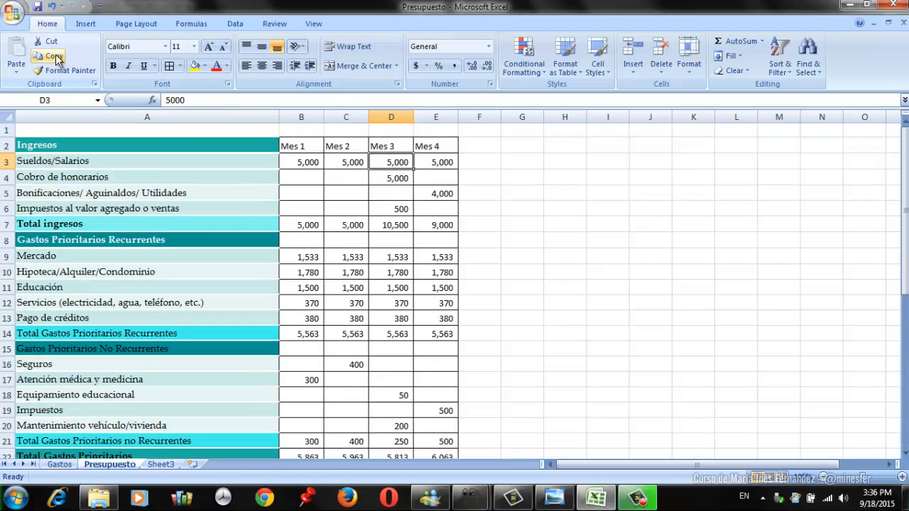
{"action": "key", "text": "Down"}
{"action": "key", "text": "Down"}
{"action": "key", "text": "Right"}
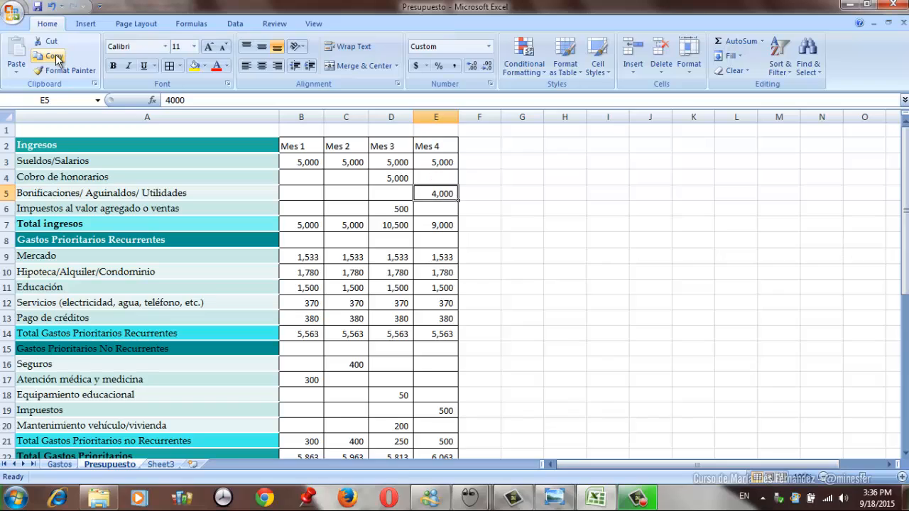
- Compare the Mes 1 and Mes 2 salaries in row 3 with those months' balances in rows 39 and 40
{"action": "key", "text": "Left"}
{"action": "key", "text": "Left"}
{"action": "key", "text": "Left"}
{"action": "key", "text": "Up"}
{"action": "key", "text": "Up"}
{"action": "key", "text": "Right"}
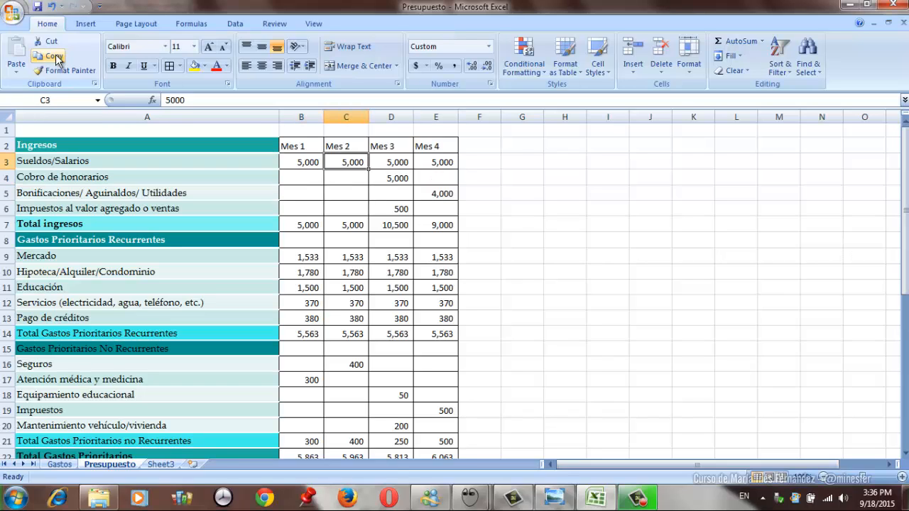
{"action": "key", "text": "Left"}
{"action": "key", "text": "Right"}
{"action": "key", "text": "Page_Down"}
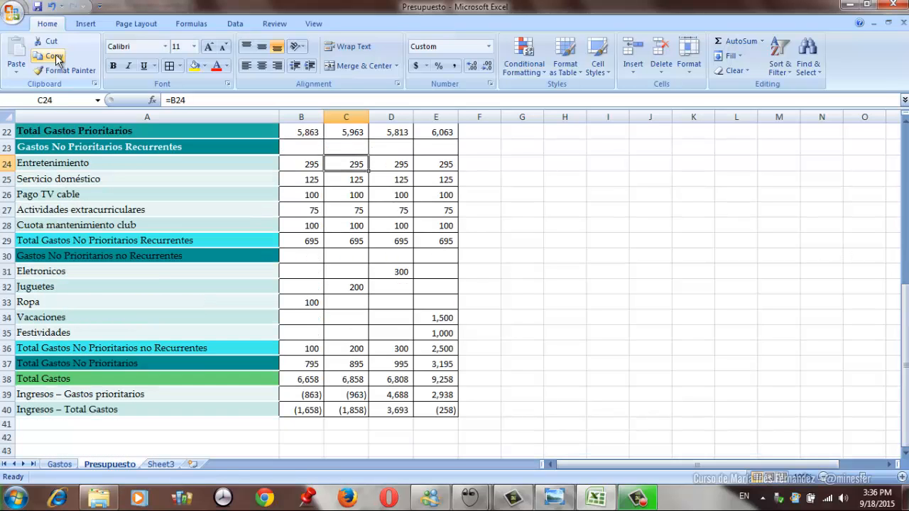
- Reduce the Mes 1 Mercado expense in B9 to 90% of its Gastos average with the formula =Gastos!D2*90%
{"action": "key", "text": "Up"}
{"action": "key", "text": "Up"}
{"action": "key", "text": "Up"}
{"action": "key", "text": "Up"}
{"action": "key", "text": "Up"}
{"action": "key", "text": "Up"}
{"action": "key", "text": "Up"}
{"action": "key", "text": "Up"}
{"action": "key", "text": "Up"}
{"action": "key", "text": "Up"}
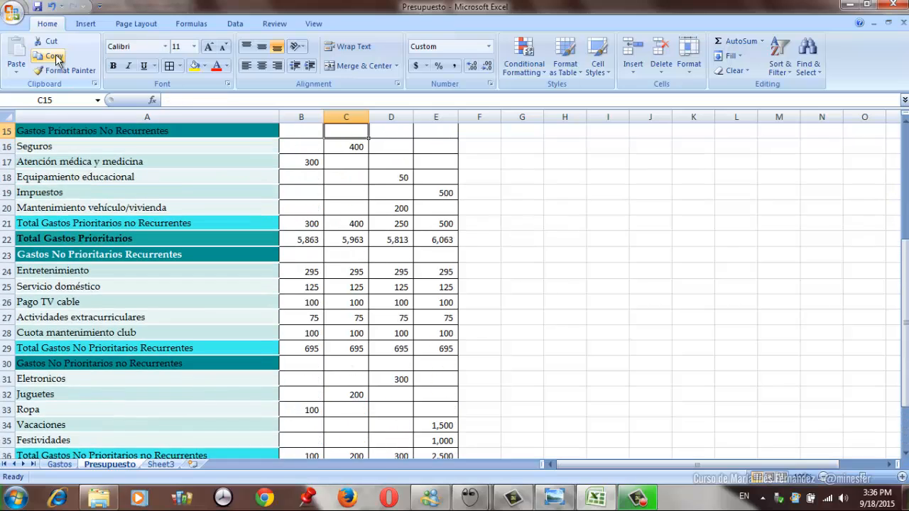
{"action": "key", "text": "Up"}
{"action": "key", "text": "Up"}
{"action": "key", "text": "Up"}
{"action": "key", "text": "Up"}
{"action": "key", "text": "Up"}
{"action": "key", "text": "Up"}
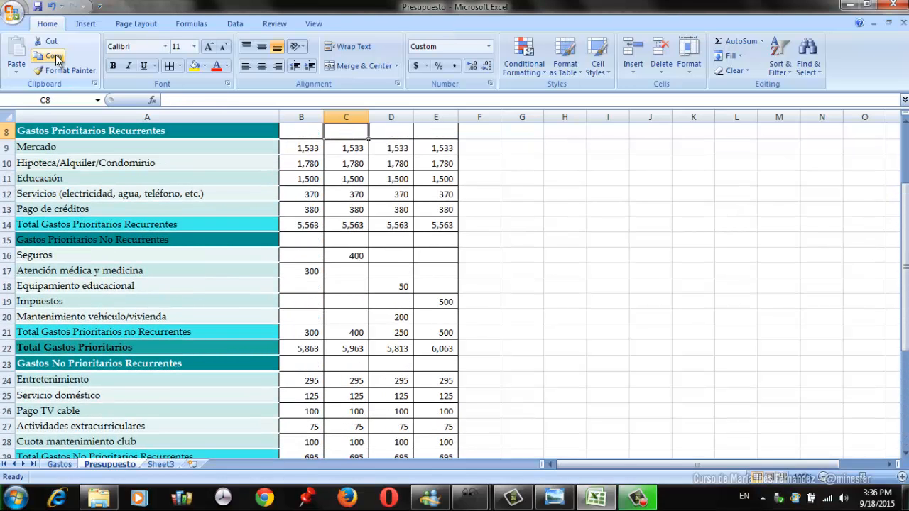
{"action": "key", "text": "Down"}
{"action": "key", "text": "Left"}
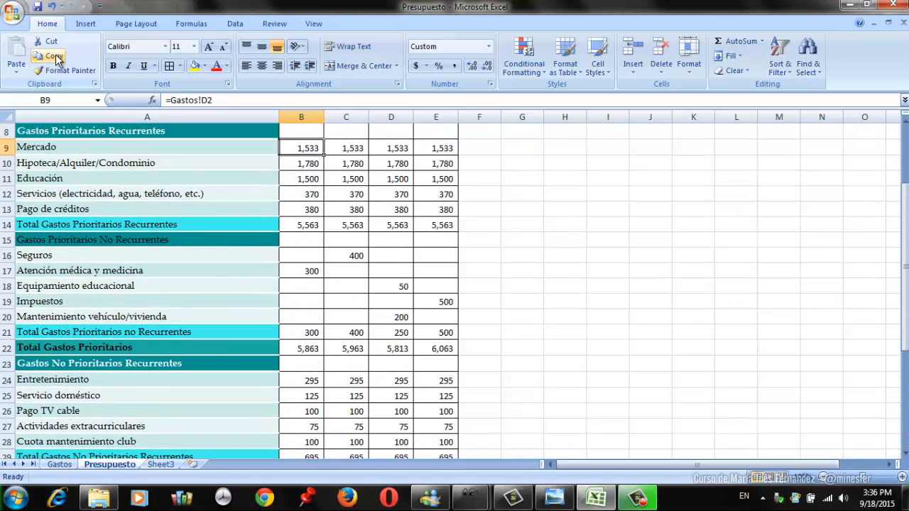
{"action": "left_click", "coordinate": [219, 103]}
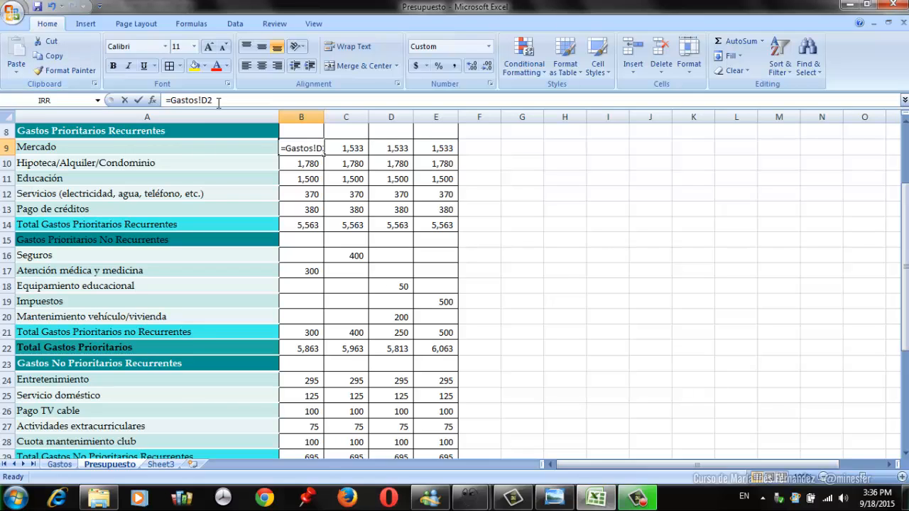
{"action": "type", "text": "*"}
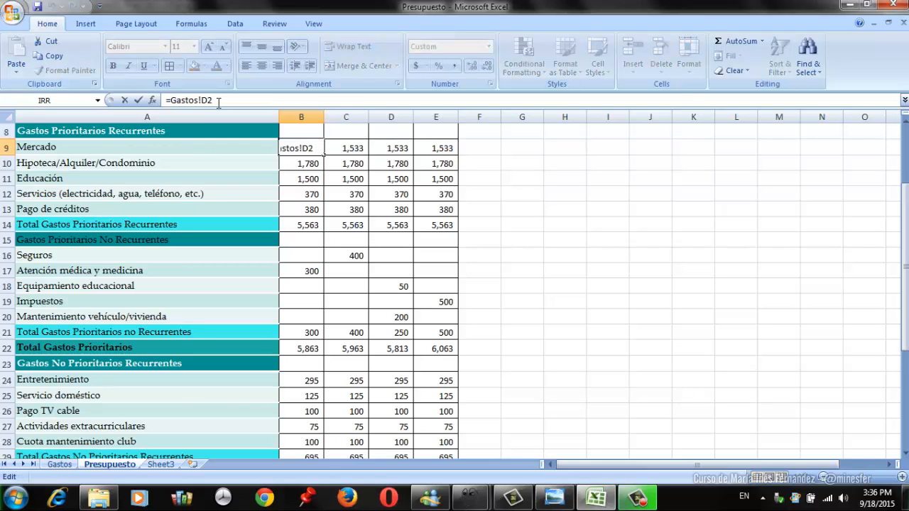
{"action": "type", "text": "90%"}
{"action": "key", "text": "Return"}
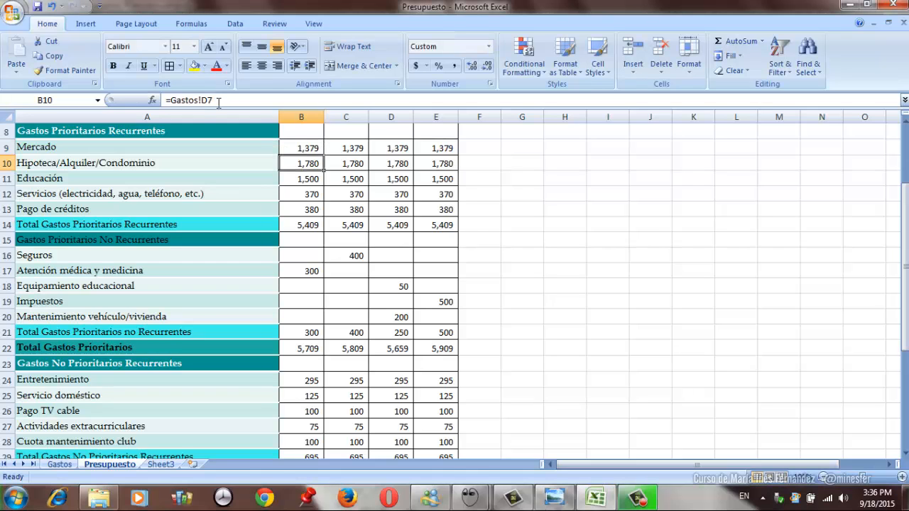
- Check the Mes 1 balances in B39 and B40 against the reduced Mercado expense in B9
{"action": "key", "text": "Page_Down"}
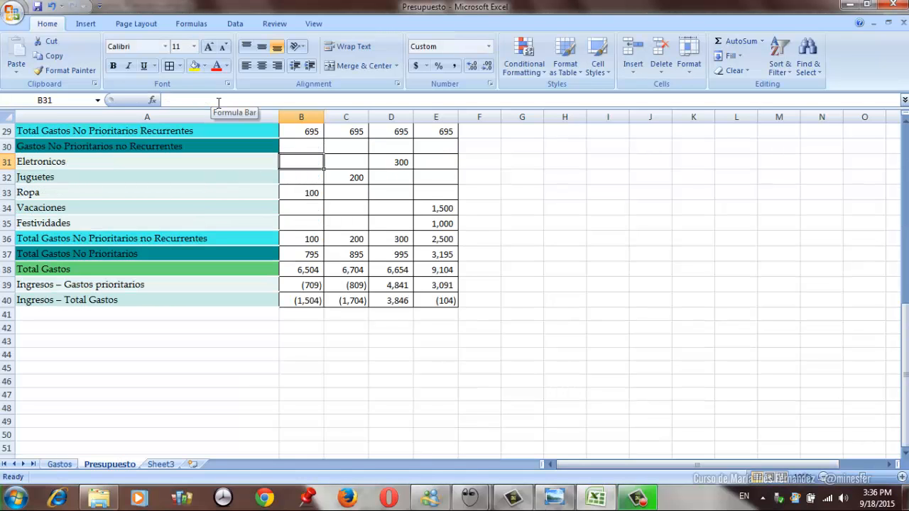
{"action": "key", "text": "Down"}
{"action": "key", "text": "Down"}
{"action": "key", "text": "Down"}
{"action": "key", "text": "Down"}
{"action": "key", "text": "Down"}
{"action": "key", "text": "Down"}
{"action": "key", "text": "Down"}
{"action": "key", "text": "Down"}
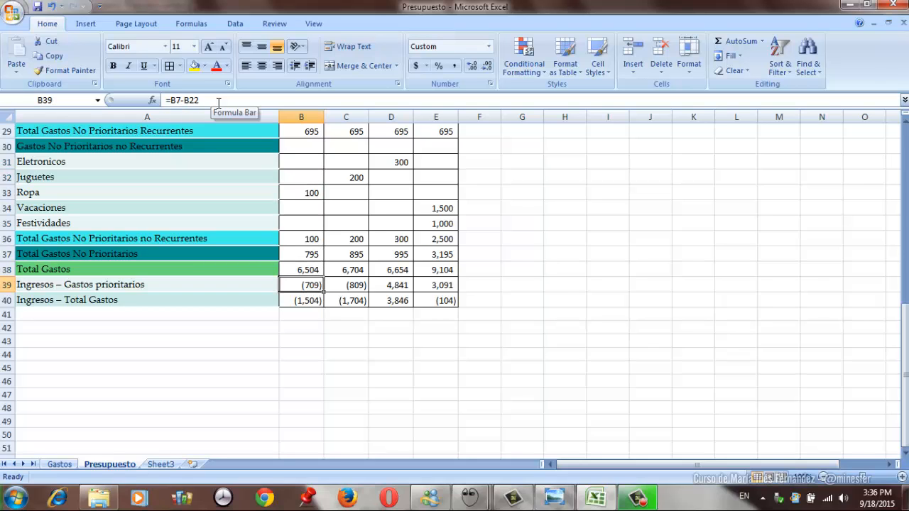
{"action": "key", "text": "Down"}
{"action": "key", "text": "Up"}
{"action": "key", "text": "Page_Up"}
{"action": "key", "text": "Up"}
{"action": "key", "text": "Up"}
{"action": "key", "text": "Up"}
{"action": "key", "text": "Up"}
{"action": "key", "text": "Up"}
{"action": "key", "text": "Up"}
{"action": "key", "text": "Up"}
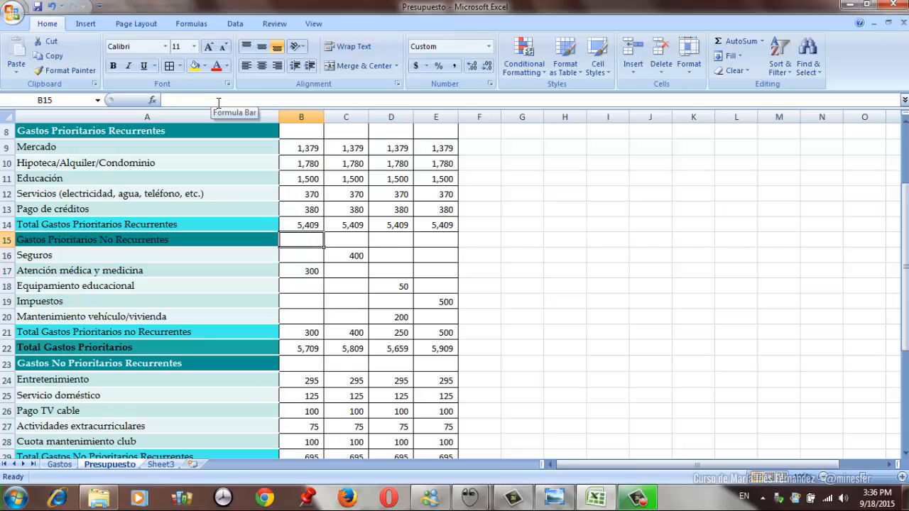
{"action": "key", "text": "Up"}
{"action": "key", "text": "Up"}
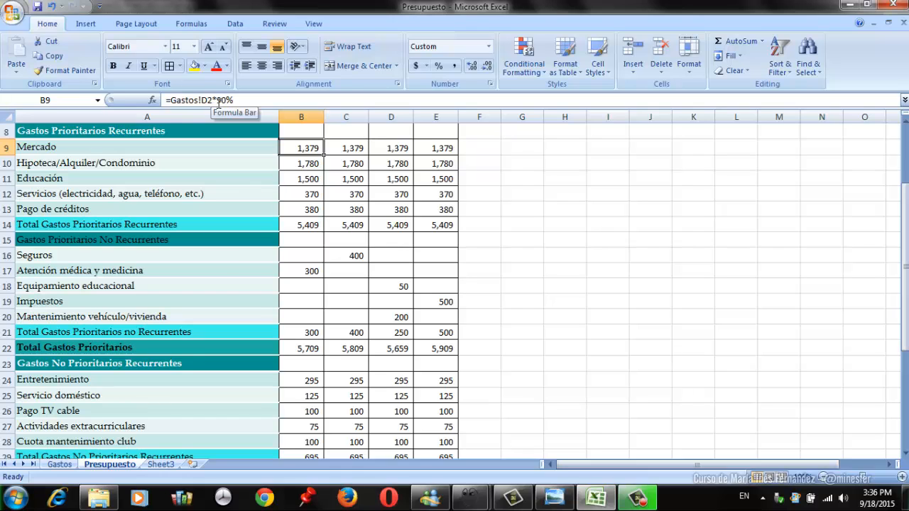
- Examine the Ingresos – Gastos prioritarios balances in row 39 from Mes 1 through Mes 3
{"action": "key", "text": "Page_Down"}
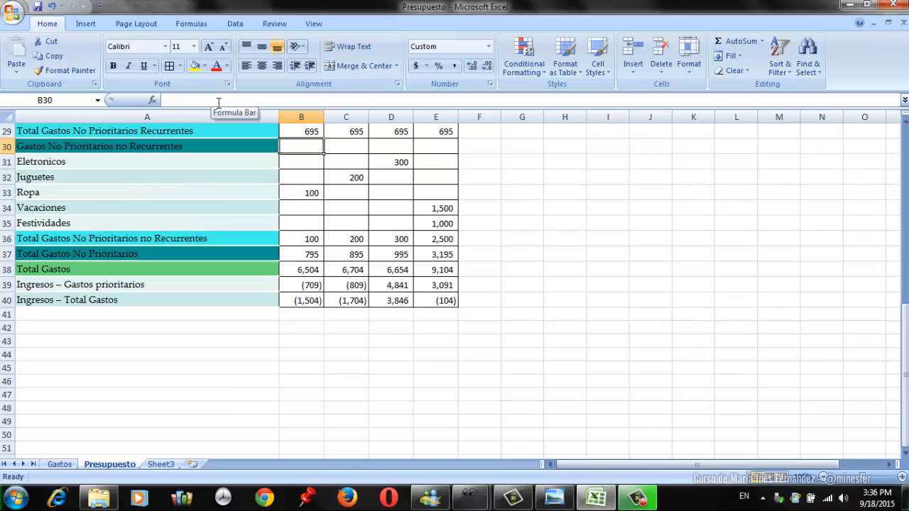
{"action": "key", "text": "Down"}
{"action": "key", "text": "Down"}
{"action": "key", "text": "Down"}
{"action": "key", "text": "Down"}
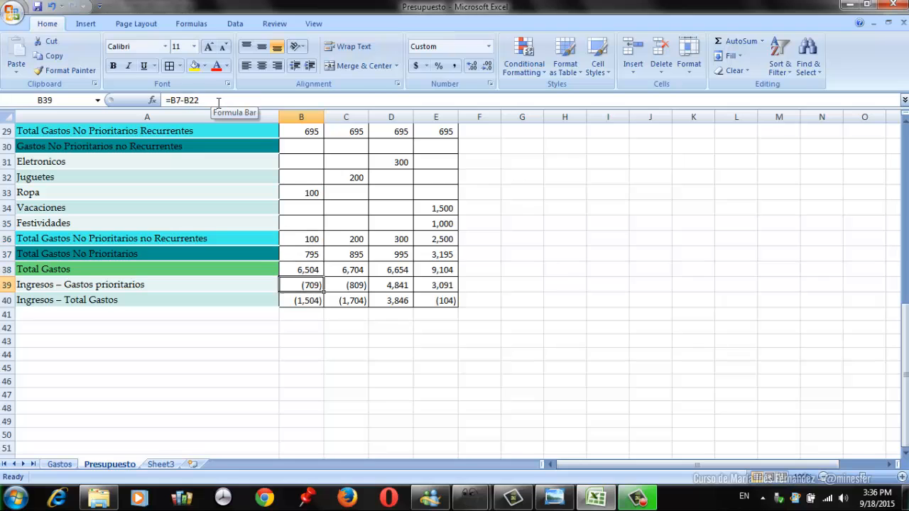
{"action": "key", "text": "Right"}
{"action": "key", "text": "Right"}
{"action": "key", "text": "Left"}
{"action": "key", "text": "Left"}
{"action": "key", "text": "Right"}
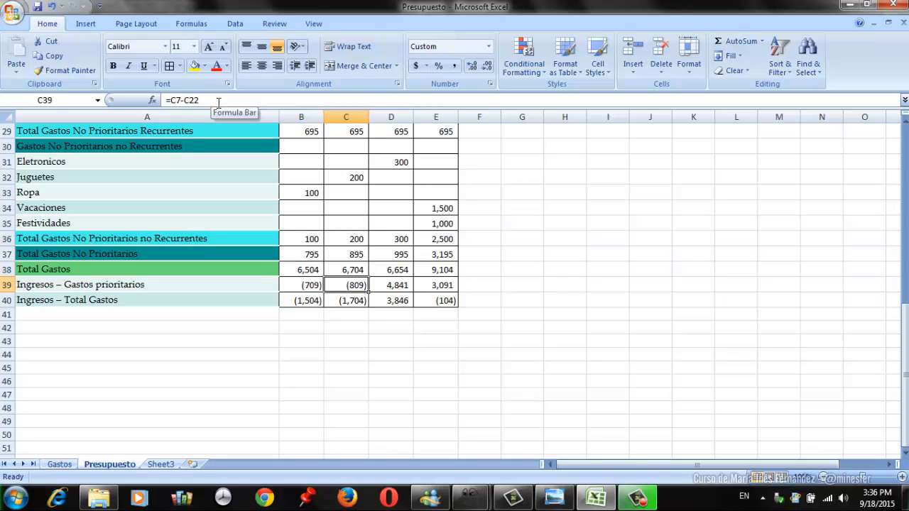
{"action": "key", "text": "Left"}
- Examine the Mes 1 recurring priority expenses from their total in B14 up to Mercado in B9
{"action": "key", "text": "Page_Up"}
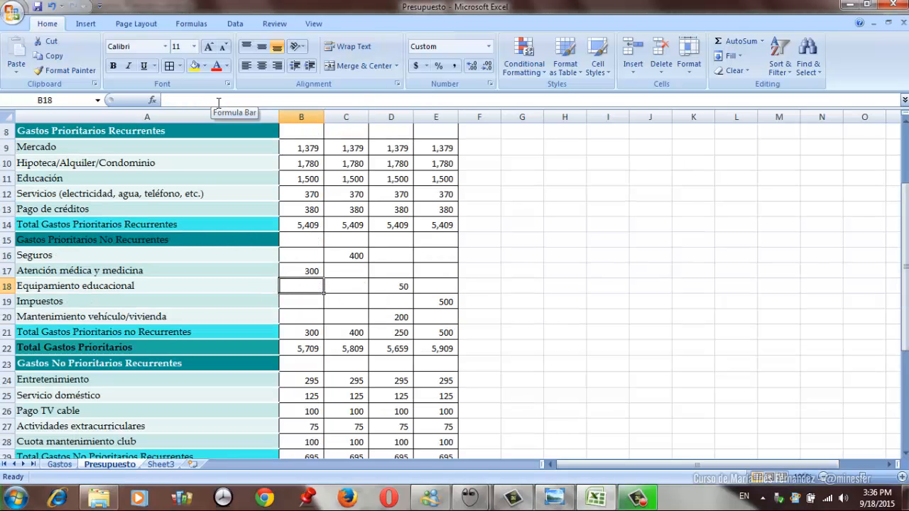
{"action": "scroll", "coordinate": [218, 103], "scroll_direction": "up", "scroll_amount": 3}
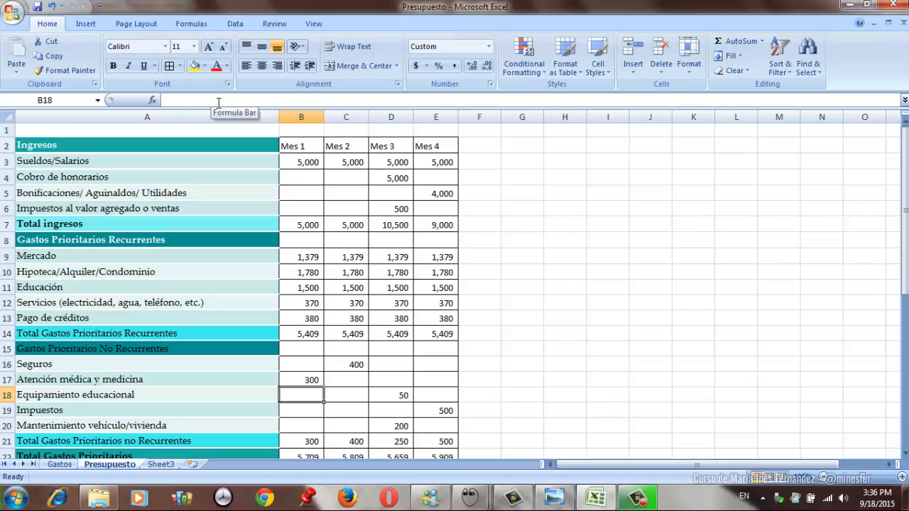
{"action": "key", "text": "Up"}
{"action": "key", "text": "Up"}
{"action": "key", "text": "Up"}
{"action": "key", "text": "Up"}
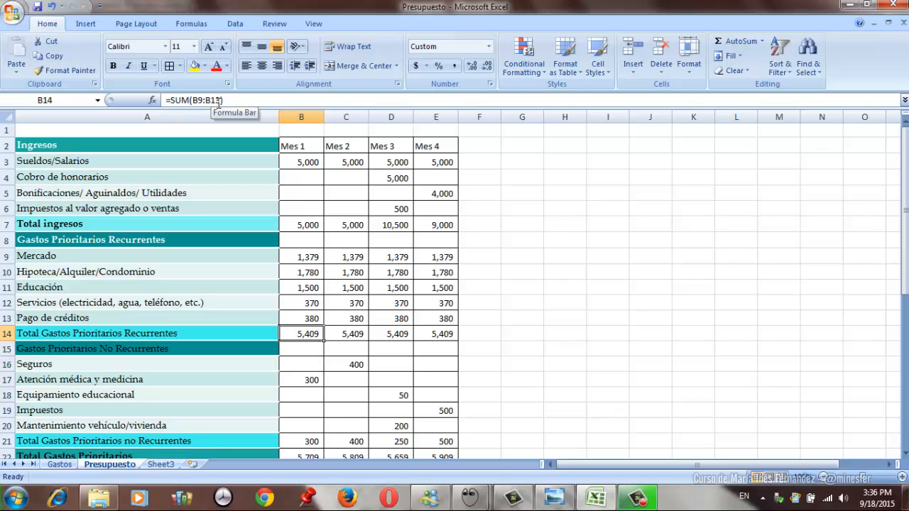
{"action": "key", "text": "Up"}
{"action": "key", "text": "Up"}
{"action": "key", "text": "Up"}
{"action": "key", "text": "Up"}
{"action": "key", "text": "Up"}
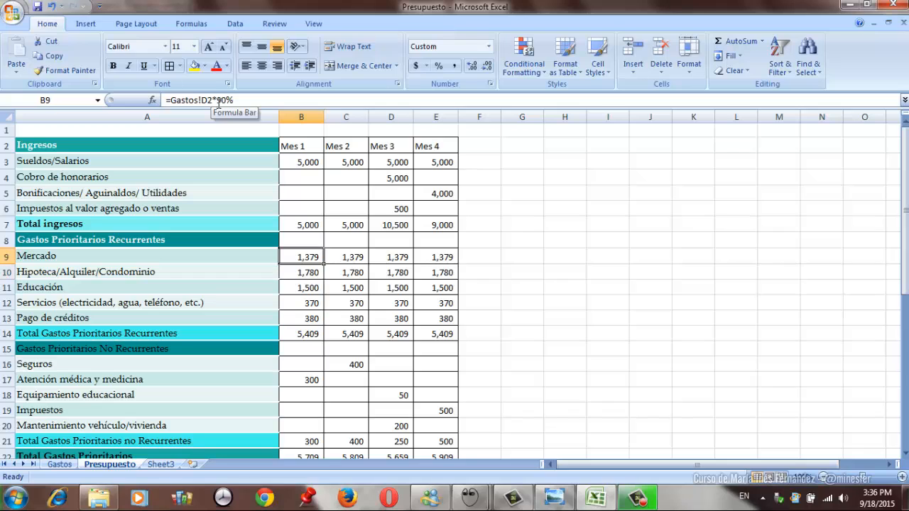
{"action": "key", "text": "Down"}
{"action": "key", "text": "Down"}
{"action": "key", "text": "Down"}
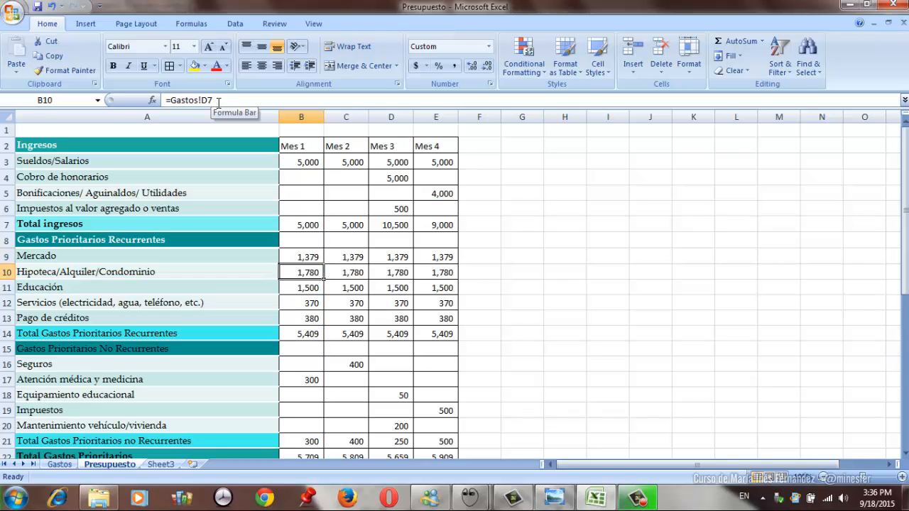
- Compare the Mes 1 salary in B3 with the recurring priority expenses down to Pago de créditos in B13
{"action": "key", "text": "Up"}
{"action": "key", "text": "Up"}
{"action": "key", "text": "Up"}
{"action": "key", "text": "Up"}
{"action": "key", "text": "Up"}
{"action": "key", "text": "Up"}
{"action": "key", "text": "Up"}
{"action": "key", "text": "Up"}
{"action": "key", "text": "Up"}
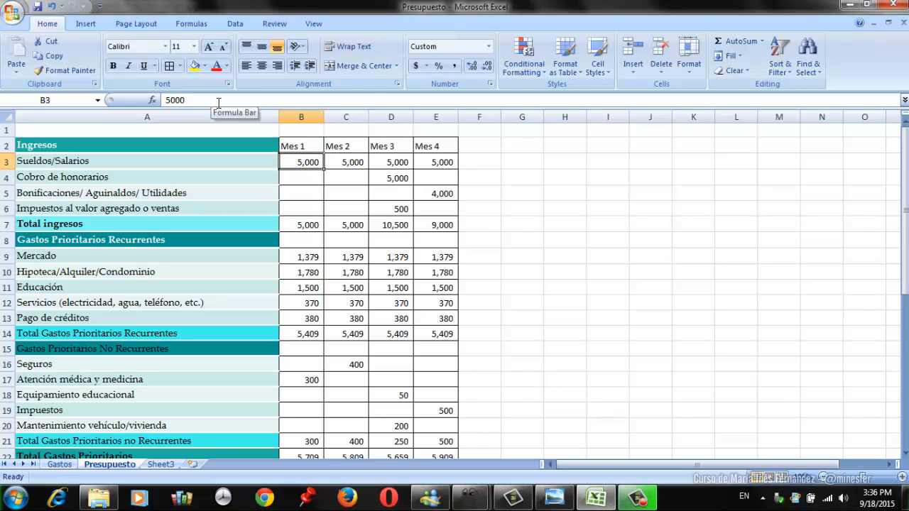
{"action": "key", "text": "Down"}
{"action": "key", "text": "Down"}
{"action": "key", "text": "Down"}
{"action": "key", "text": "Down"}
{"action": "key", "text": "Down"}
{"action": "key", "text": "Down"}
{"action": "key", "text": "Down"}
{"action": "key", "text": "Down"}
{"action": "key", "text": "Down"}
{"action": "key", "text": "Down"}
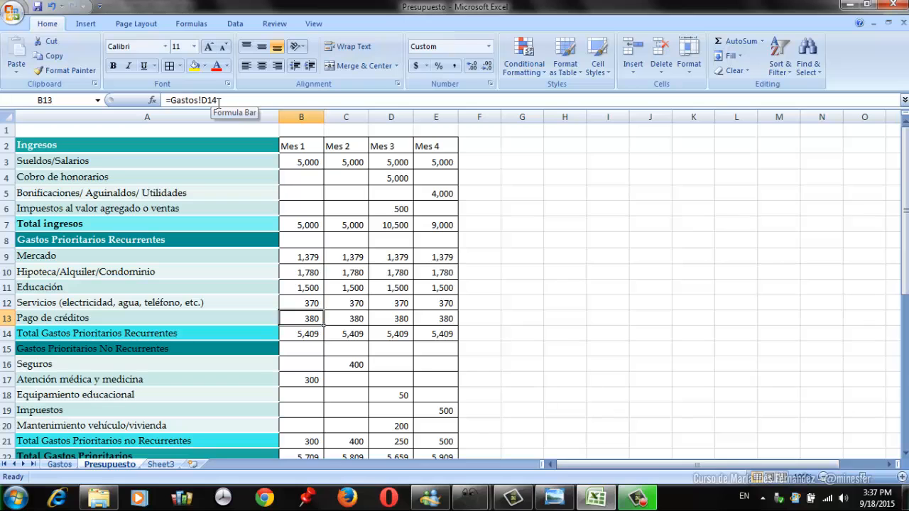
- Check the Mes 1 Ingresos – Total Gastos balance in B40 and review the recurring expense averages on the Gastos sheet
{"action": "key", "text": "Page_Down"}
{"action": "key", "text": "Down"}
{"action": "key", "text": "Down"}
{"action": "key", "text": "Down"}
{"action": "key", "text": "Down"}
{"action": "key", "text": "Down"}
{"action": "key", "text": "Down"}
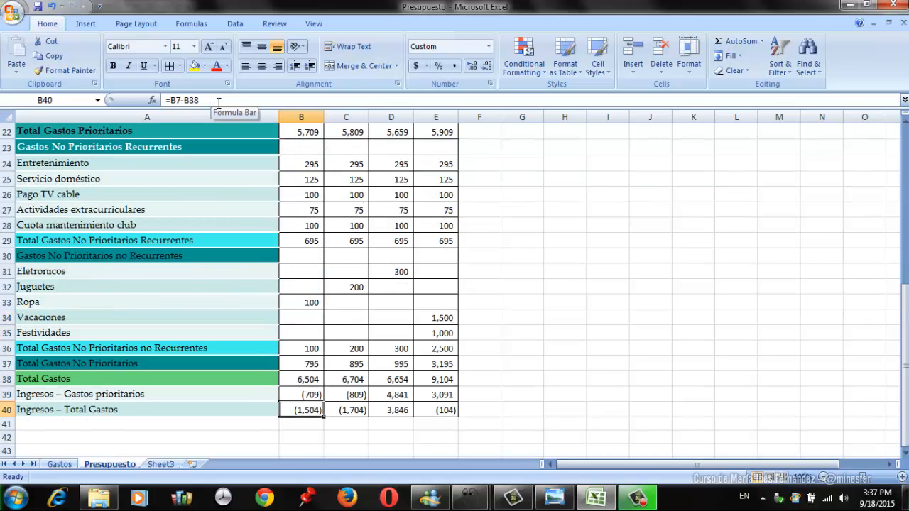
{"action": "key", "text": "Page_Up"}
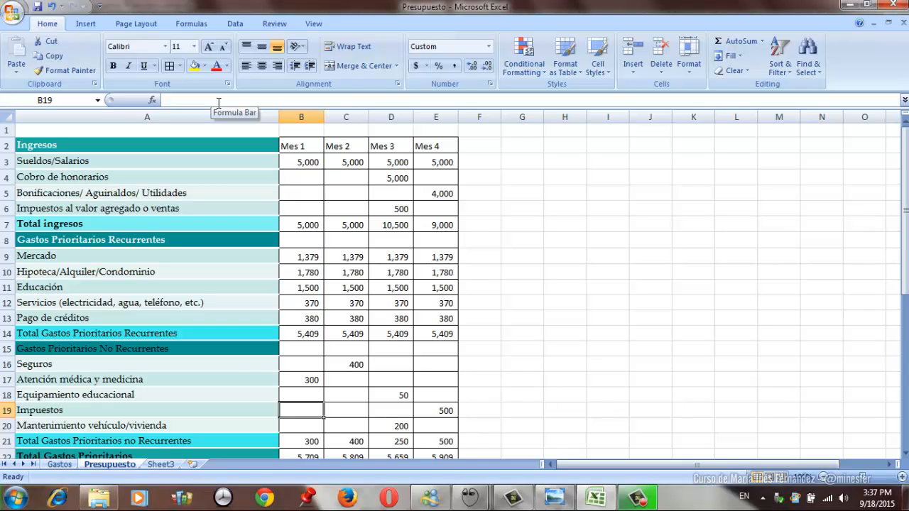
{"action": "key", "text": "Up"}
{"action": "key", "text": "Up"}
{"action": "key", "text": "Up"}
{"action": "key", "text": "Up"}
{"action": "key", "text": "Up"}
{"action": "key", "text": "Up"}
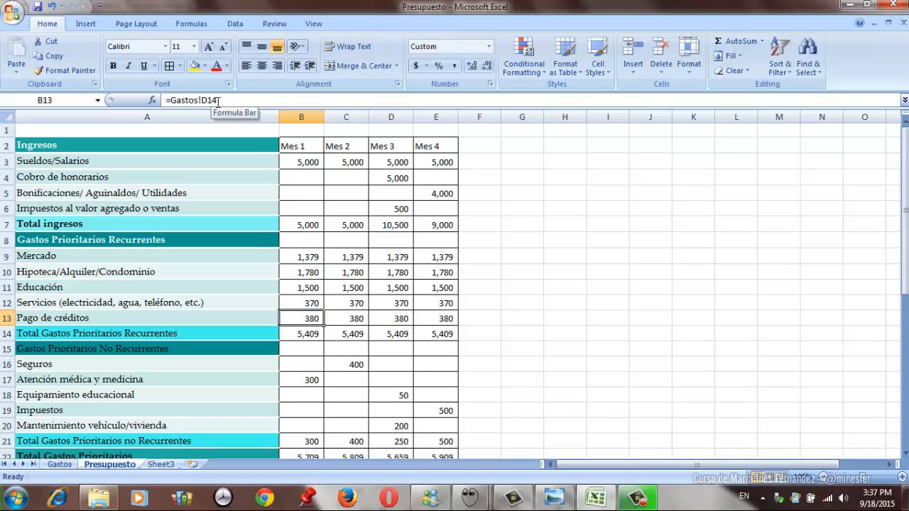
{"action": "left_click", "coordinate": [60, 465]}
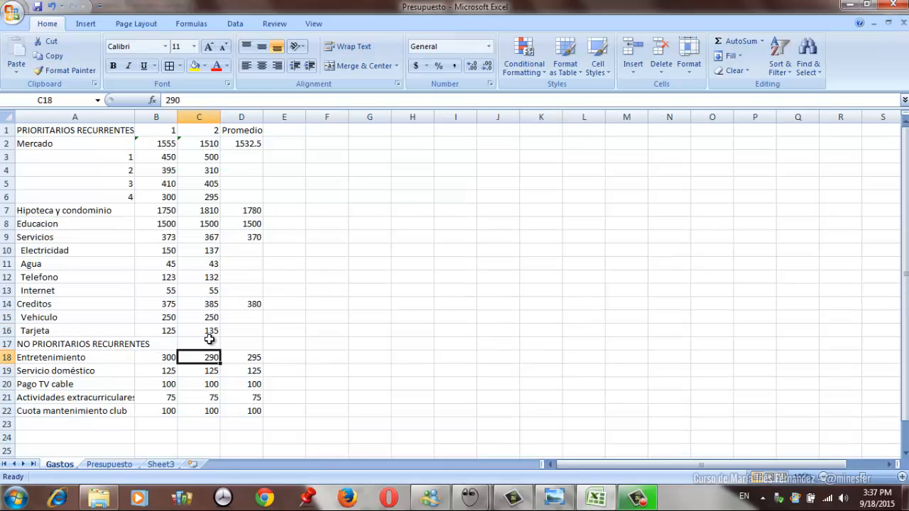
{"action": "left_click", "coordinate": [106, 463]}
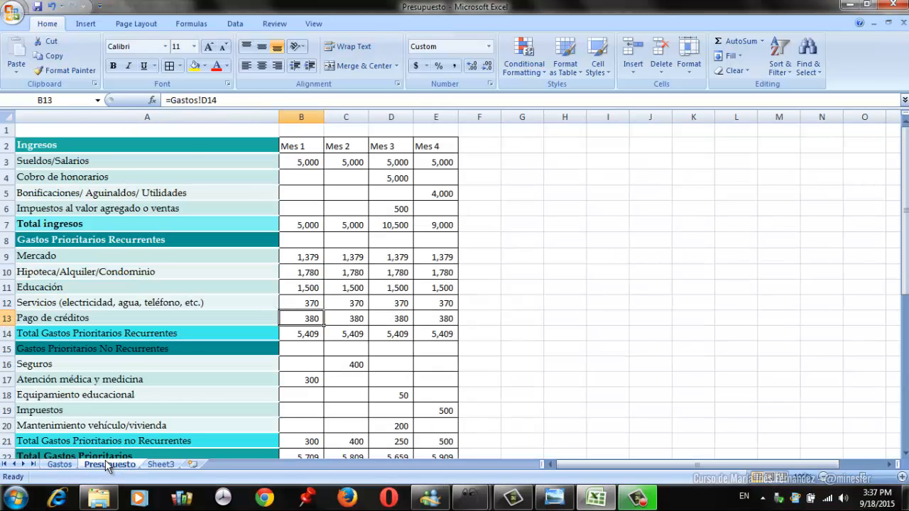
- Examine the Mes 1 Hipoteca/Alquiler/Condominio, Educación, Servicios and Pago de créditos expenses in B10:B13
{"action": "key", "text": "Page_Down"}
{"action": "key", "text": "Page_Up"}
{"action": "key", "text": "Up"}
{"action": "key", "text": "Up"}
{"action": "key", "text": "Up"}
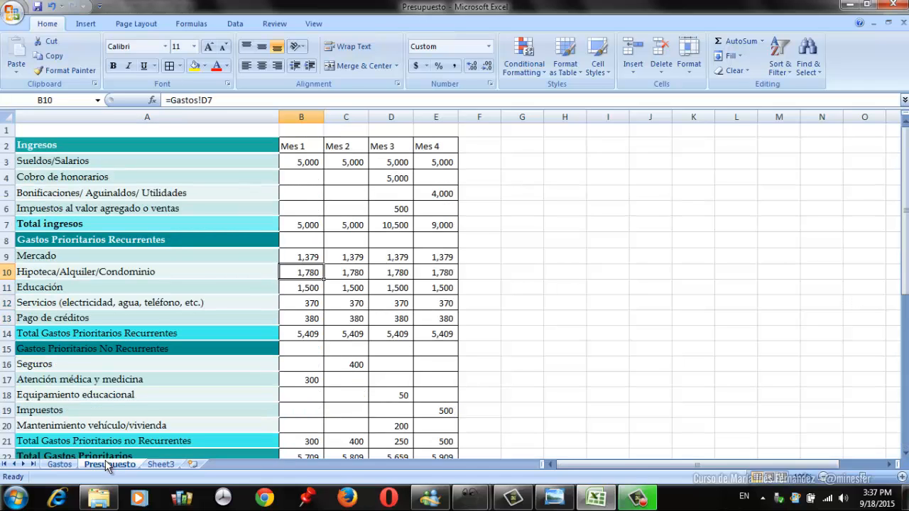
{"action": "key", "text": "Down"}
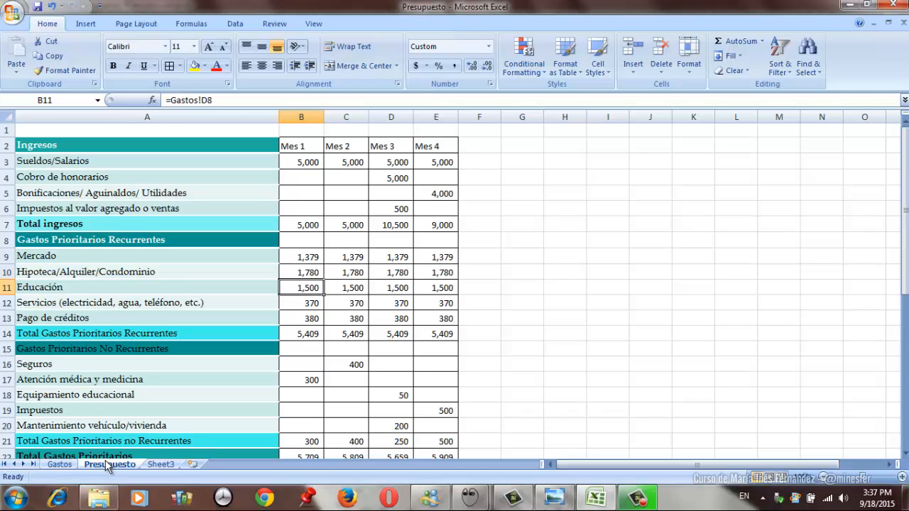
{"action": "key", "text": "Down"}
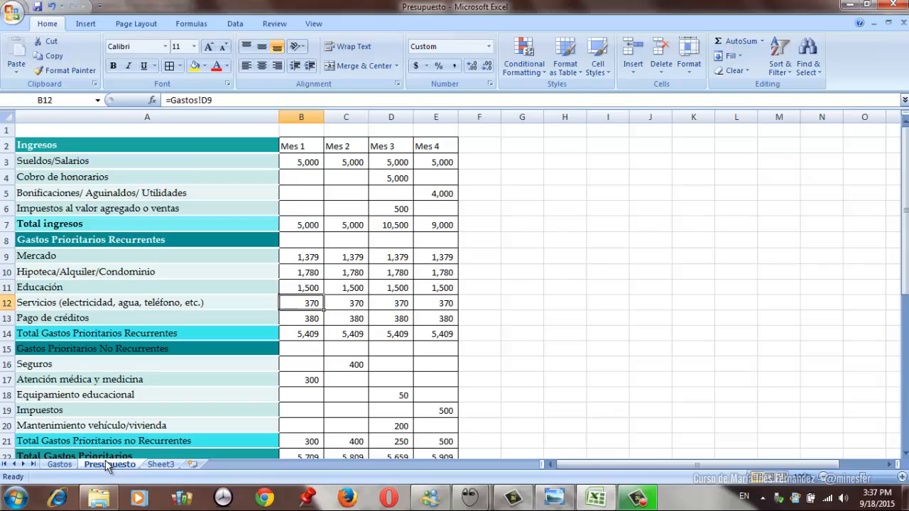
{"action": "key", "text": "Up"}
{"action": "key", "text": "Up"}
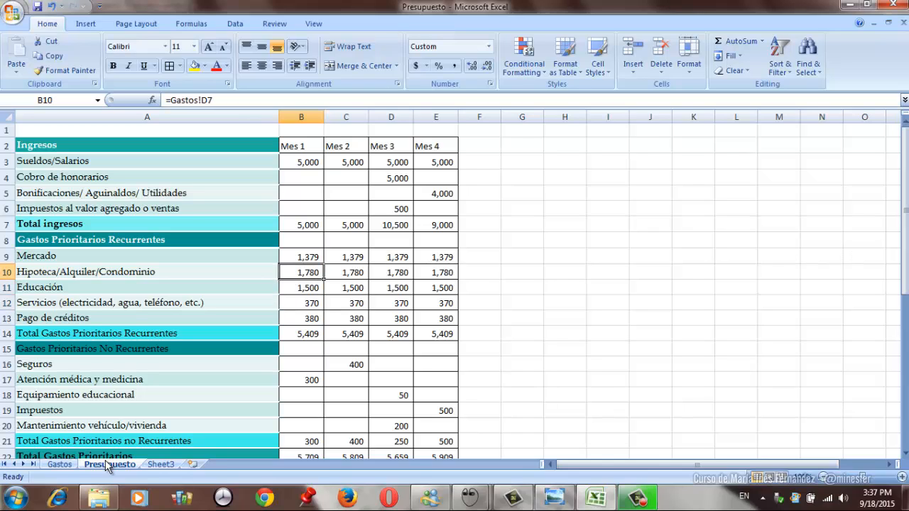
{"action": "key", "text": "Down"}
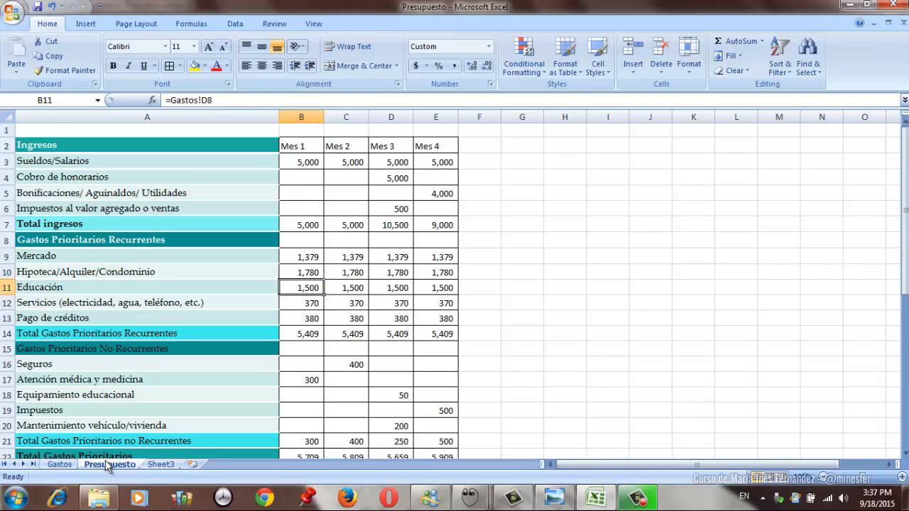
{"action": "key", "text": "Down"}
{"action": "key", "text": "Down"}
- Examine the Mes 1 non-recurring, non-priority expenses from Ropa down to Total Gastos in B38
{"action": "key", "text": "Page_Down"}
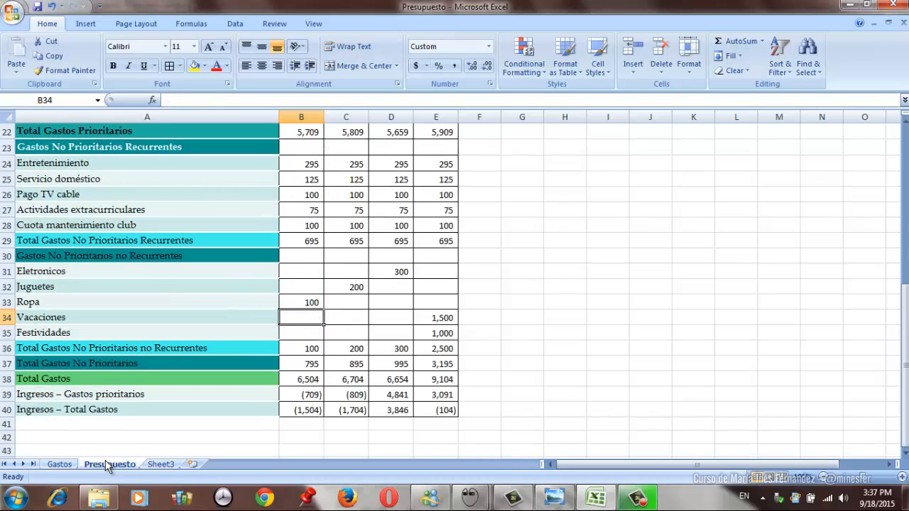
{"action": "key", "text": "Up"}
{"action": "key", "text": "Down"}
{"action": "key", "text": "Down"}
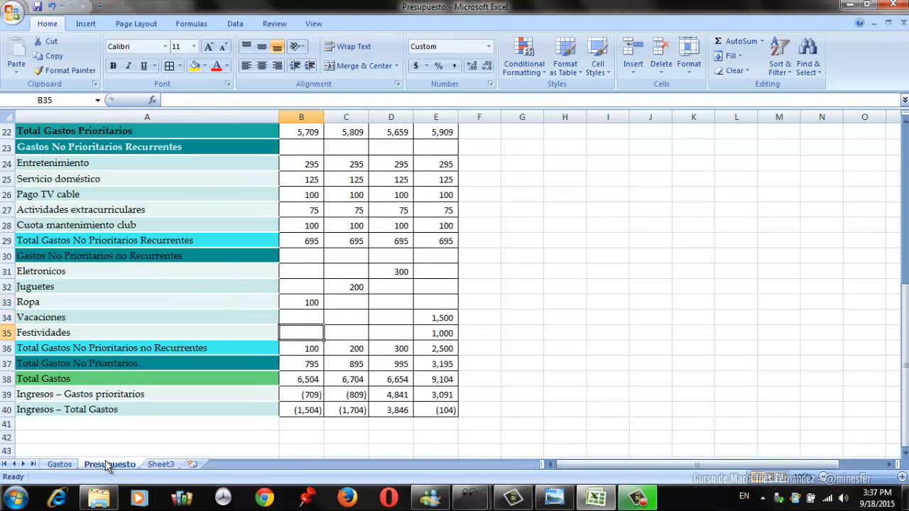
{"action": "key", "text": "Down"}
{"action": "key", "text": "Down"}
{"action": "key", "text": "Down"}
{"action": "key", "text": "Down"}
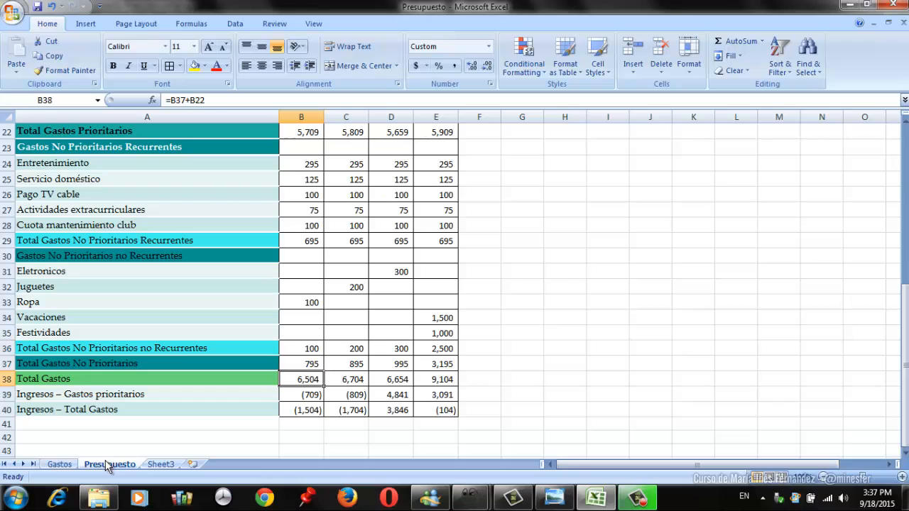
- Compare the Ingresos – Gastos prioritarios balances across the months in row 39
{"action": "key", "text": "Right"}
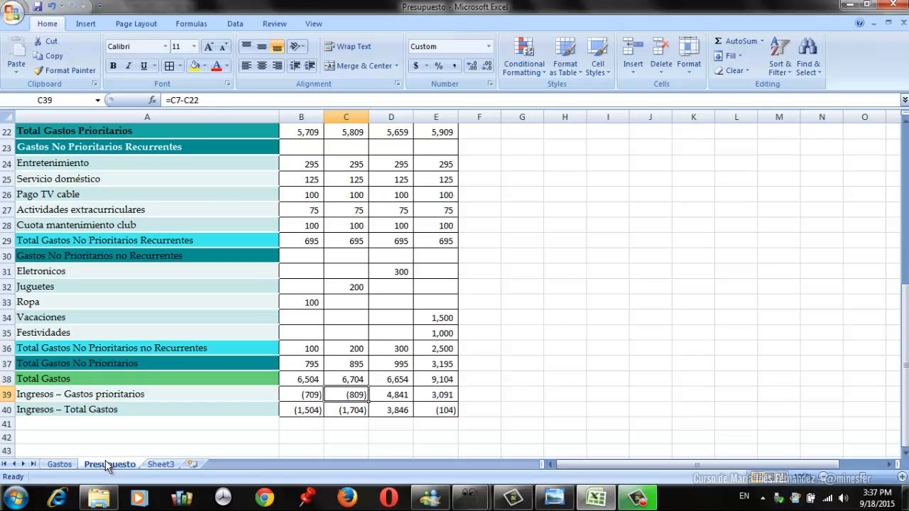
{"action": "key", "text": "Right"}
{"action": "key", "text": "Right"}
{"action": "key", "text": "Left"}
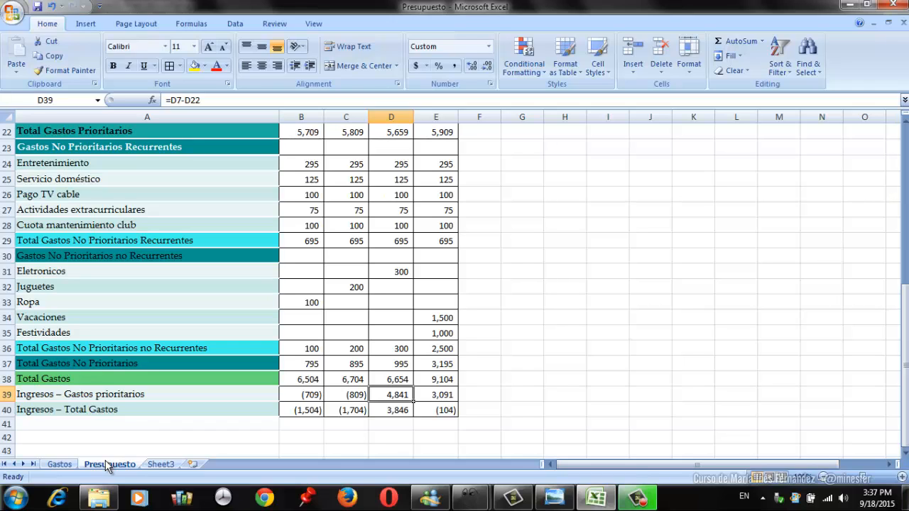
{"action": "key", "text": "Left"}
{"action": "key", "text": "Left"}
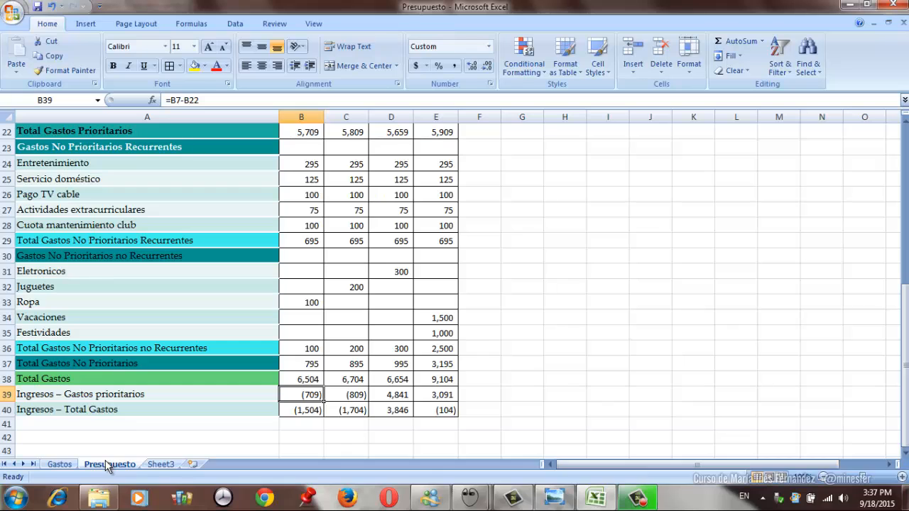
- Set the Mes 1 Sueldos/Salarios income in B3 to 7,500
{"action": "key", "text": "Page_Up"}
{"action": "key", "text": "Up"}
{"action": "key", "text": "Up"}
{"action": "key", "text": "Up"}
{"action": "key", "text": "Up"}
{"action": "key", "text": "Up"}
{"action": "key", "text": "Up"}
{"action": "key", "text": "Up"}
{"action": "key", "text": "Up"}
{"action": "key", "text": "Up"}
{"action": "key", "text": "Up"}
{"action": "key", "text": "Up"}
{"action": "key", "text": "Up"}
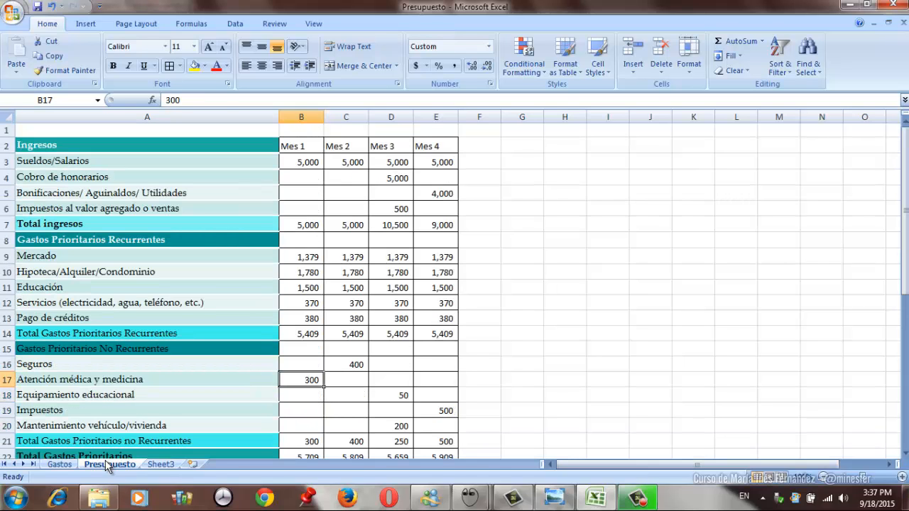
{"action": "key", "text": "Up"}
{"action": "key", "text": "Up"}
{"action": "key", "text": "Up"}
{"action": "type", "text": "7500"}
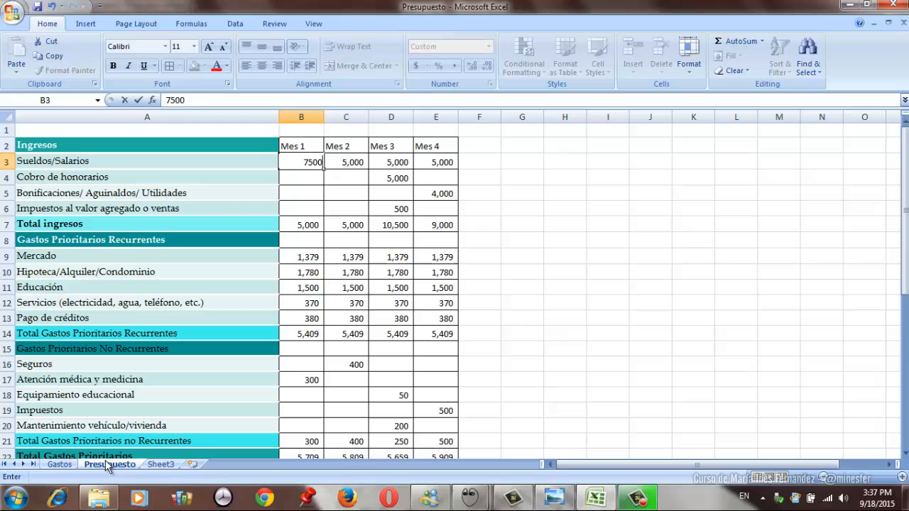
{"action": "key", "text": "Right"}
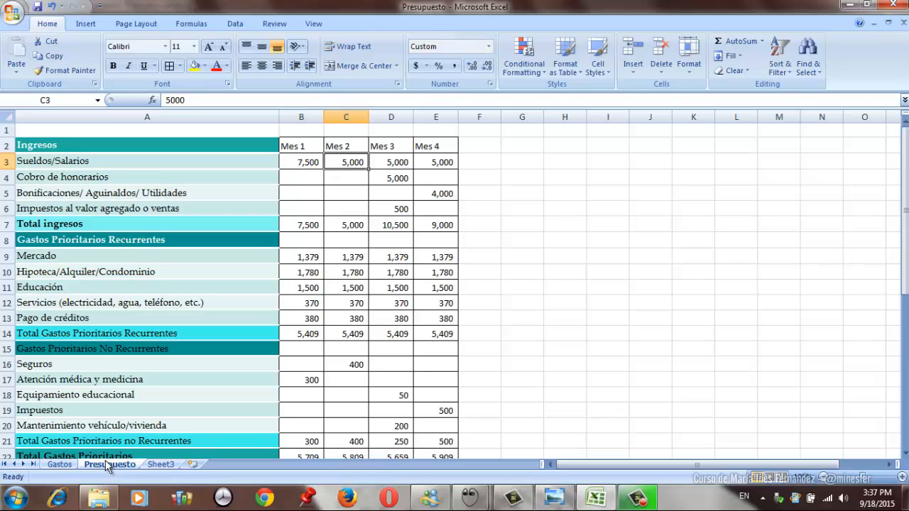
- Set the Sueldos/Salarios income for Mes 2, Mes 3 and Mes 4 in C3:E3 to 7,500 each
{"action": "type", "text": "7,500"}
{"action": "key", "text": "Right"}
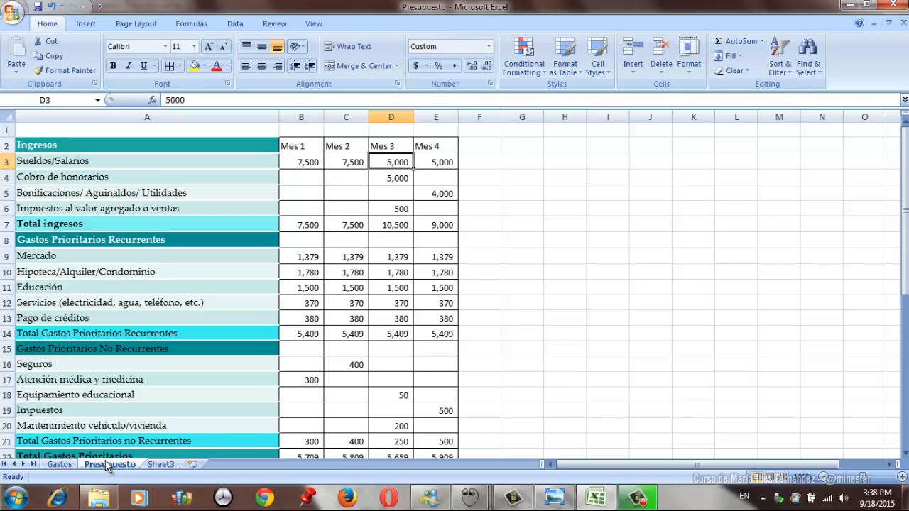
{"action": "type", "text": "7500"}
{"action": "key", "text": "Right"}
{"action": "type", "text": "7500"}
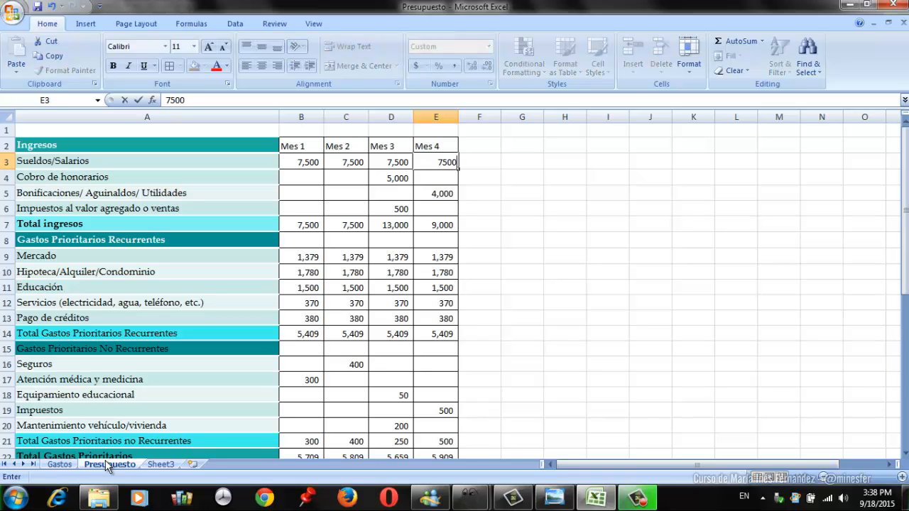
{"action": "key", "text": "Return"}
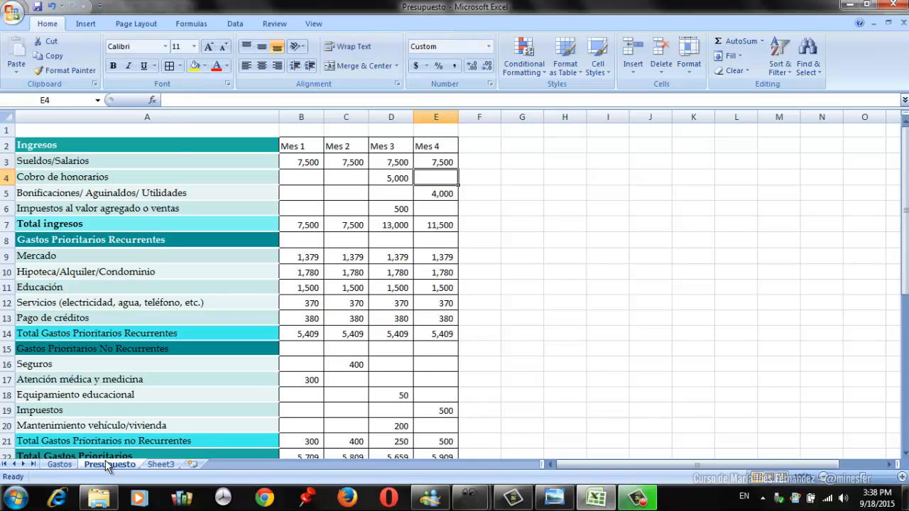
- Check how the raised salary affects the Ingresos – Total Gastos balances of Mes 1 to Mes 3 in B40:D40
{"action": "key", "text": "Page_Down"}
{"action": "key", "text": "Down"}
{"action": "key", "text": "Down"}
{"action": "key", "text": "Down"}
{"action": "key", "text": "Down"}
{"action": "key", "text": "Down"}
{"action": "key", "text": "Down"}
{"action": "key", "text": "Down"}
{"action": "key", "text": "Down"}
{"action": "key", "text": "Down"}
{"action": "key", "text": "Down"}
{"action": "key", "text": "Down"}
{"action": "key", "text": "Down"}
{"action": "key", "text": "Down"}
{"action": "key", "text": "Down"}
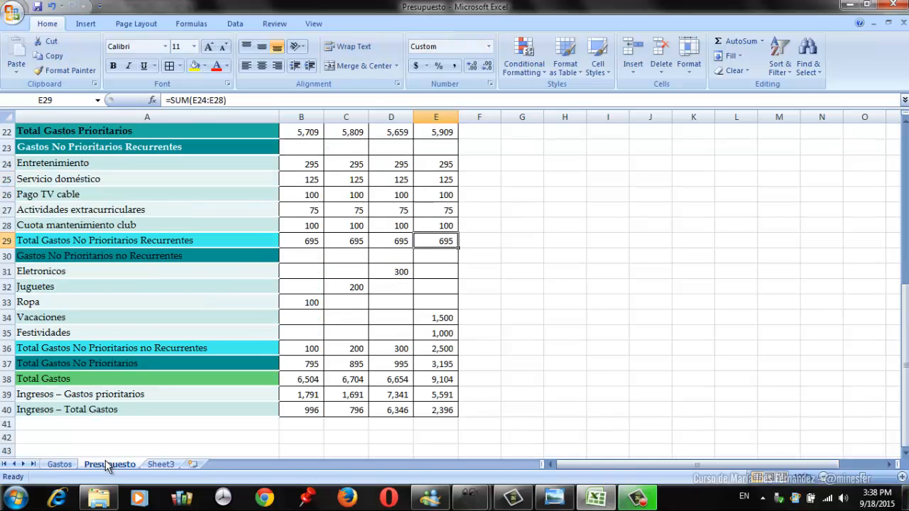
{"action": "key", "text": "Down"}
{"action": "key", "text": "Down"}
{"action": "key", "text": "Left"}
{"action": "key", "text": "Left"}
{"action": "key", "text": "Up"}
{"action": "key", "text": "Left"}
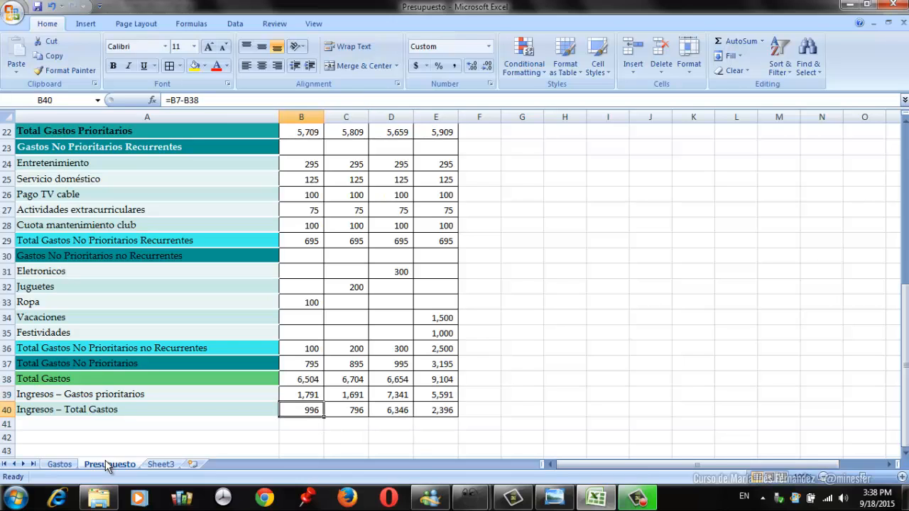
{"action": "key", "text": "Right"}
{"action": "key", "text": "Left"}
{"action": "key", "text": "Right"}
{"action": "key", "text": "Right"}
{"action": "key", "text": "Left"}
- Compare the Ingresos – Total Gastos balances across all four months in B40:E40
{"action": "key", "text": "Left"}
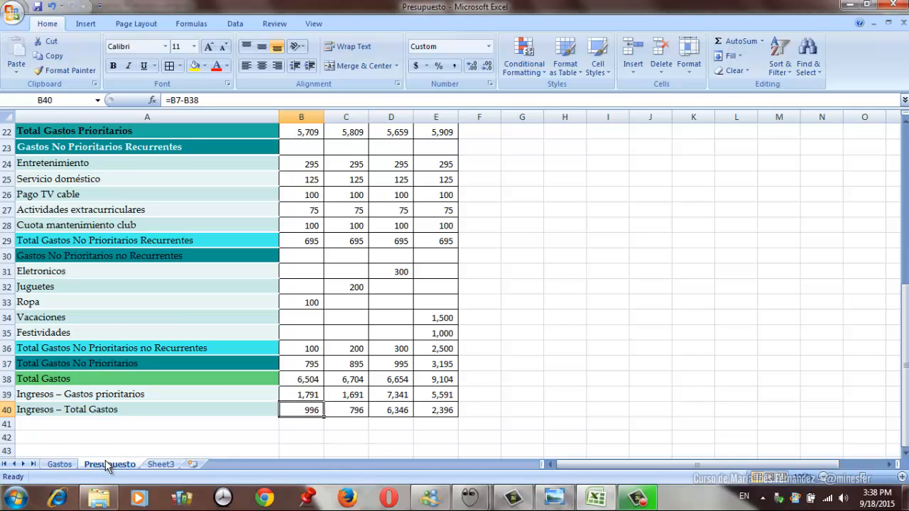
{"action": "key", "text": "Right"}
{"action": "key", "text": "Right"}
{"action": "key", "text": "Right"}
{"action": "key", "text": "Left"}
{"action": "key", "text": "Left"}
{"action": "key", "text": "Left"}
{"action": "key", "text": "Right"}
{"action": "key", "text": "Right"}
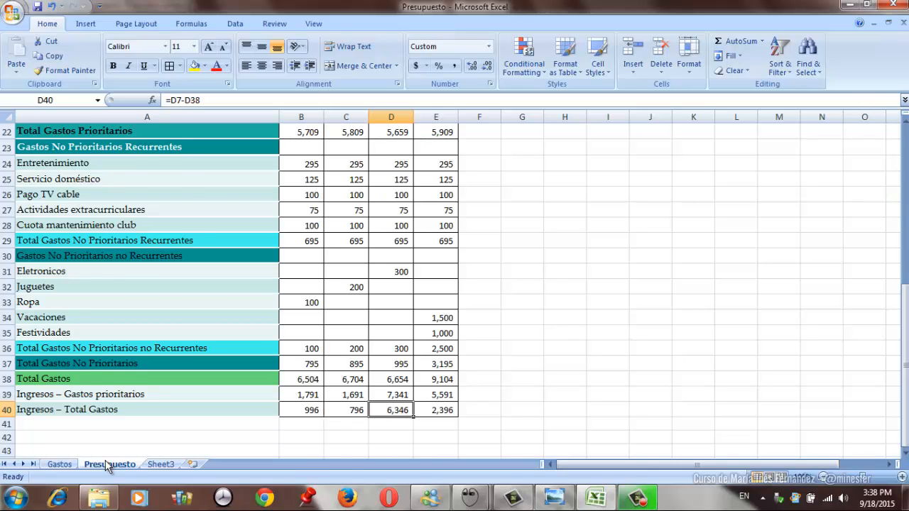
- Examine the Mes 3 extra income from Cobro de honorarios and Impuestos al valor agregado o ventas in D4:D6
{"action": "key", "text": "Page_Up"}
{"action": "key", "text": "Up"}
{"action": "key", "text": "Up"}
{"action": "key", "text": "Up"}
{"action": "key", "text": "Up"}
{"action": "key", "text": "Up"}
{"action": "key", "text": "Up"}
{"action": "key", "text": "Up"}
{"action": "key", "text": "Up"}
{"action": "key", "text": "Up"}
{"action": "key", "text": "Up"}
{"action": "key", "text": "Up"}
{"action": "key", "text": "Up"}
{"action": "key", "text": "Up"}
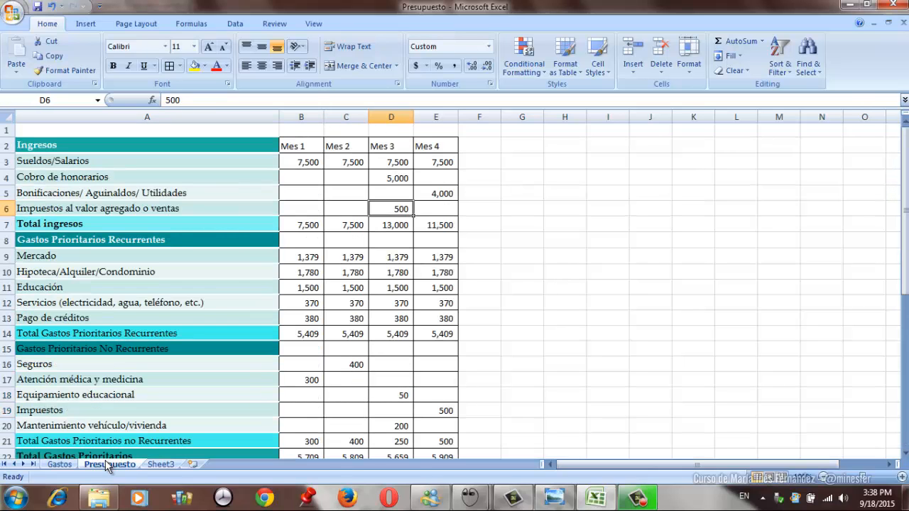
{"action": "key", "text": "Up"}
{"action": "key", "text": "Up"}
- Review the Mes 4 Ingresos – Total Gastos balance in E40 against the Vacaciones and Festividades expenses in E34:E35
{"action": "key", "text": "Page_Down"}
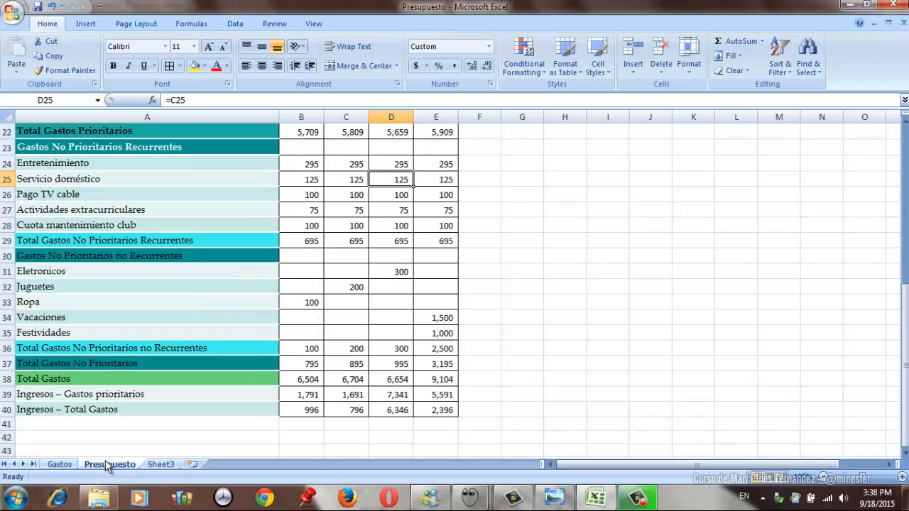
{"action": "key", "text": "Down"}
{"action": "key", "text": "Down"}
{"action": "key", "text": "Down"}
{"action": "key", "text": "Down"}
{"action": "key", "text": "Down"}
{"action": "key", "text": "Down"}
{"action": "key", "text": "Down"}
{"action": "key", "text": "Down"}
{"action": "key", "text": "Down"}
{"action": "key", "text": "Down"}
{"action": "key", "text": "Down"}
{"action": "key", "text": "Down"}
{"action": "key", "text": "Down"}
{"action": "key", "text": "Down"}
{"action": "key", "text": "Down"}
{"action": "key", "text": "Right"}
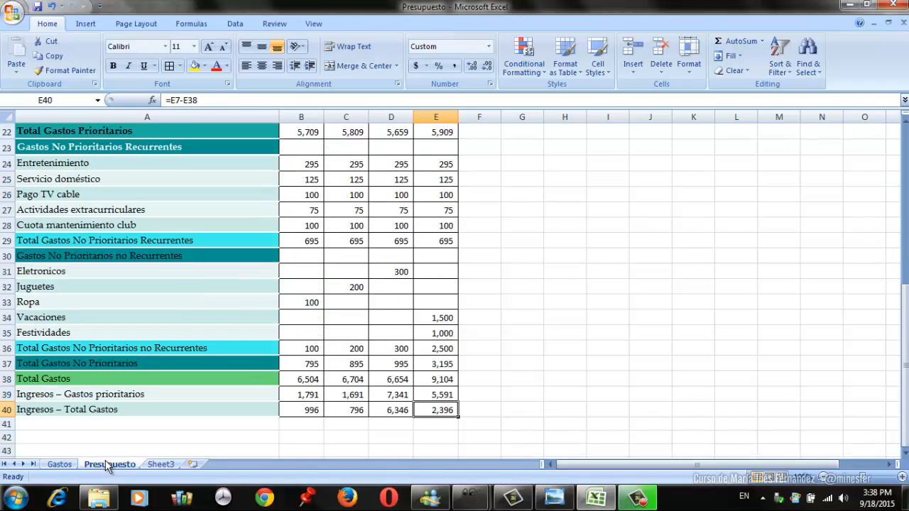
{"action": "key", "text": "Up"}
{"action": "key", "text": "Up"}
{"action": "key", "text": "Up"}
{"action": "key", "text": "Up"}
{"action": "key", "text": "Up"}
{"action": "key", "text": "Up"}
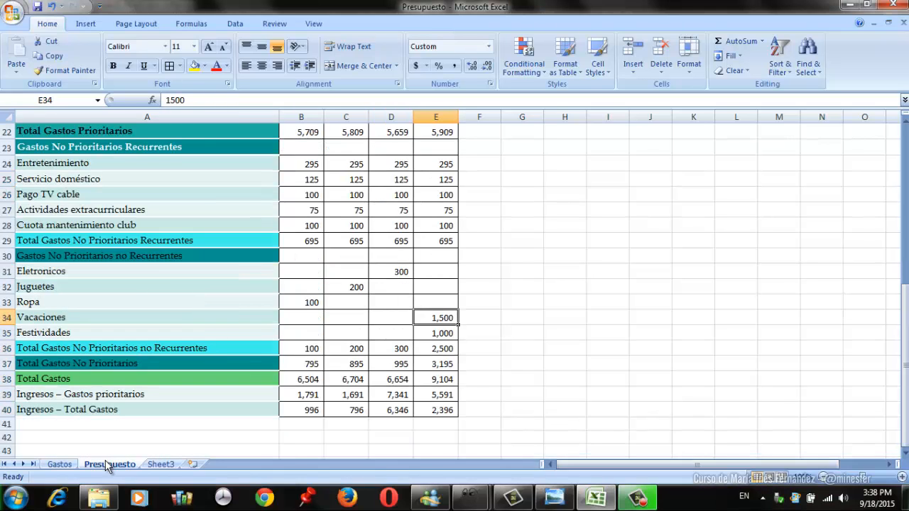
{"action": "key", "text": "Down"}
{"action": "key", "text": "Left"}
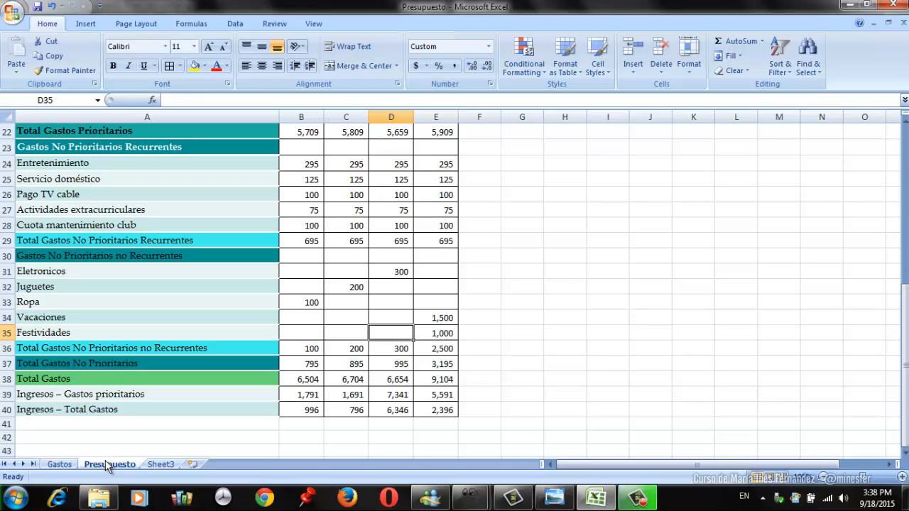
- Compare the Ingresos – Total Gastos balances of Mes 2, Mes 3 and Mes 4 in C40:E40
{"action": "key", "text": "Down"}
{"action": "key", "text": "Down"}
{"action": "key", "text": "Down"}
{"action": "key", "text": "Down"}
{"action": "key", "text": "Down"}
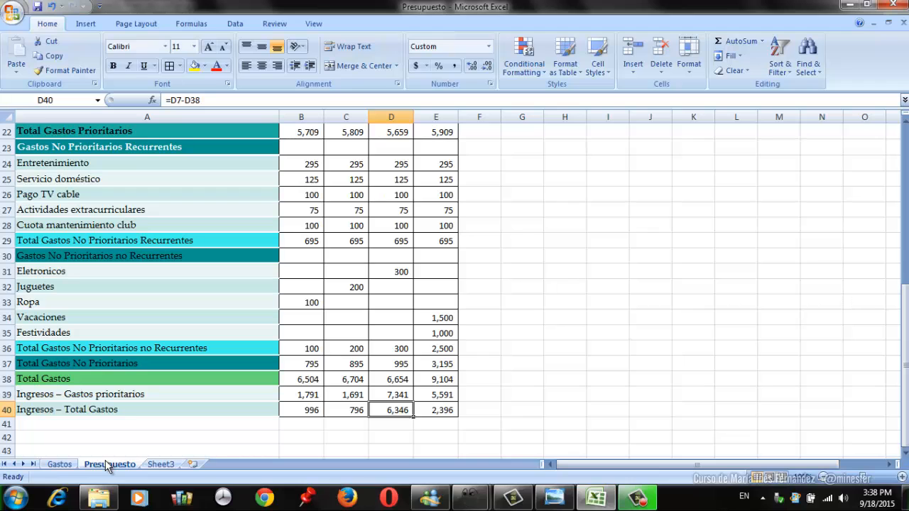
{"action": "key", "text": "Left"}
{"action": "key", "text": "Right"}
{"action": "key", "text": "Right"}
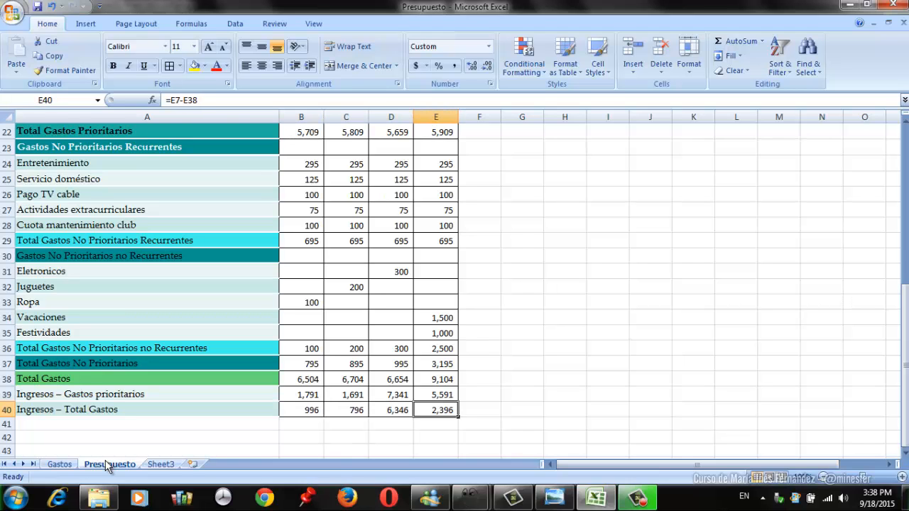